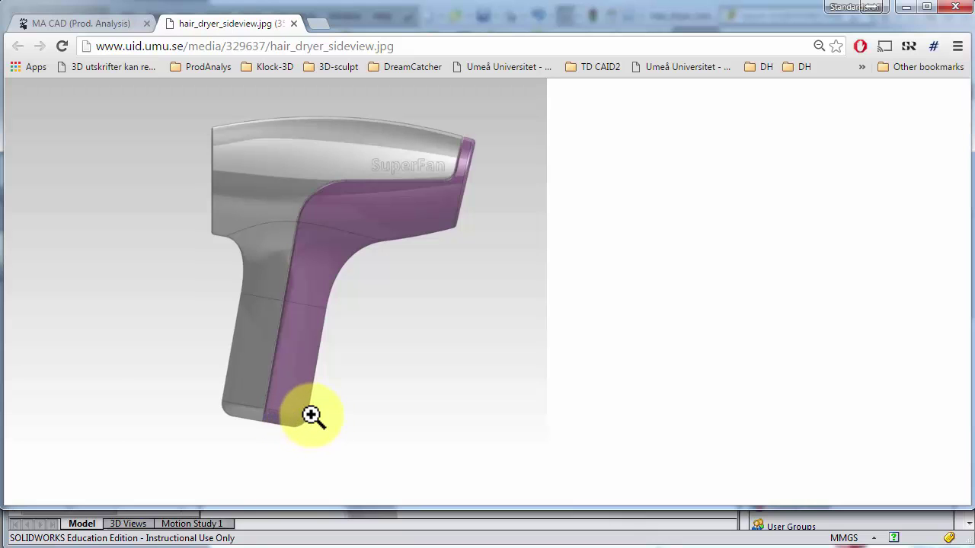
# - Switch to SOLIDWORKS and fillet the outer edge of the dryer's front nozzle end with a 3 mm radius
pyautogui.hotkey('alt', 'Tab')
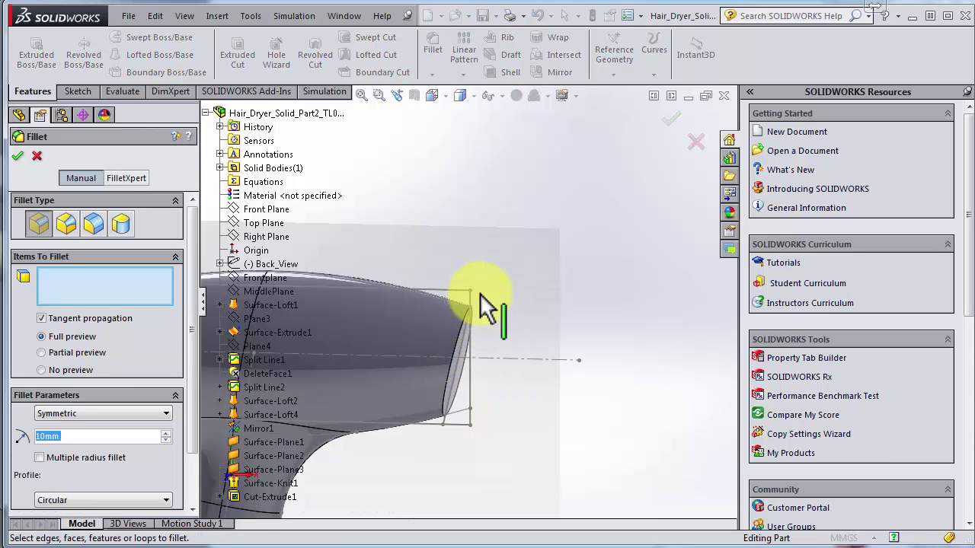
pyautogui.scroll(-3, 487, 308)
pyautogui.click(481, 294)
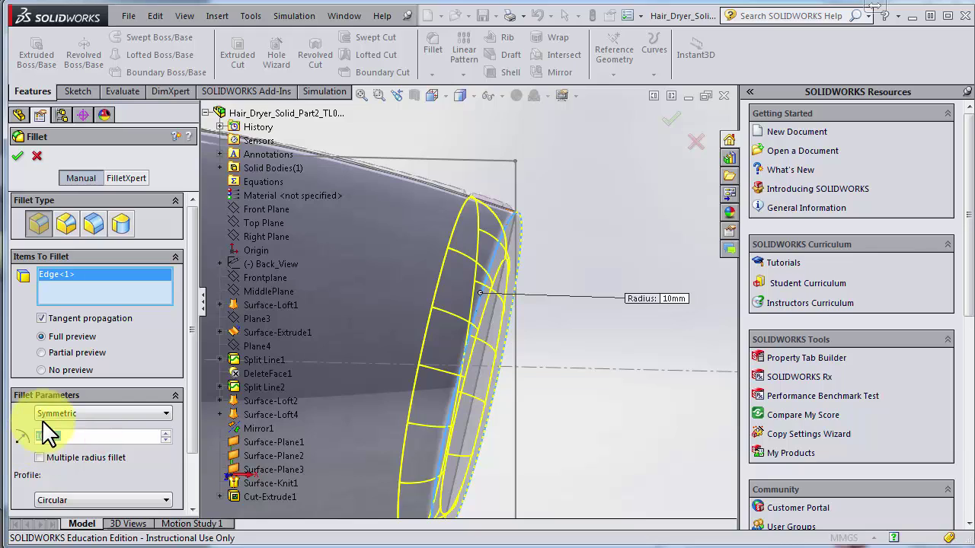
pyautogui.write('1')
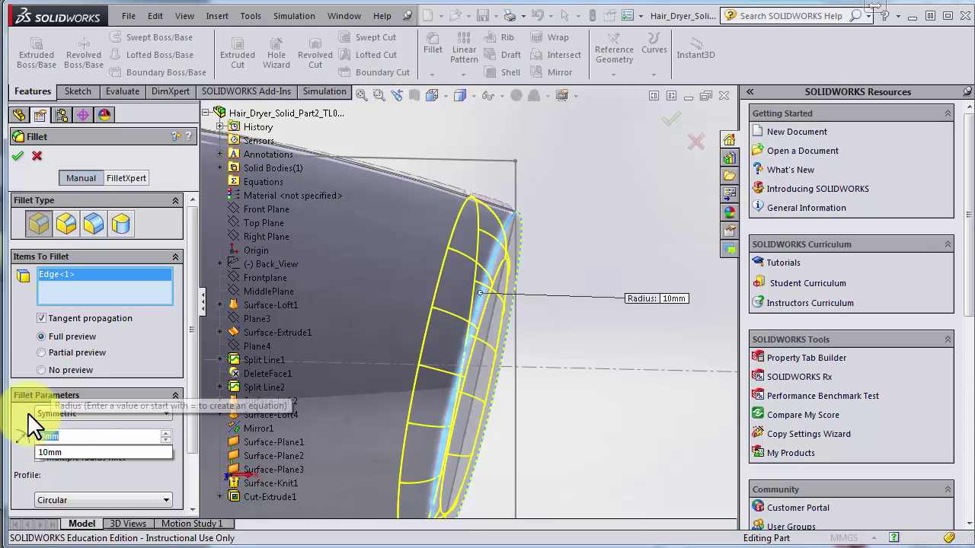
pyautogui.write('3')
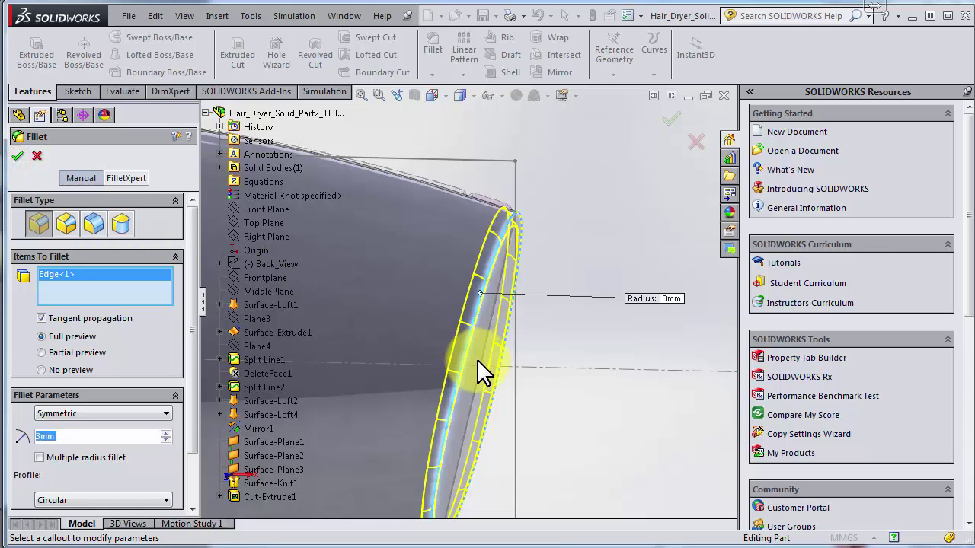
pyautogui.press('Return')
pyautogui.scroll(1, 466, 375)
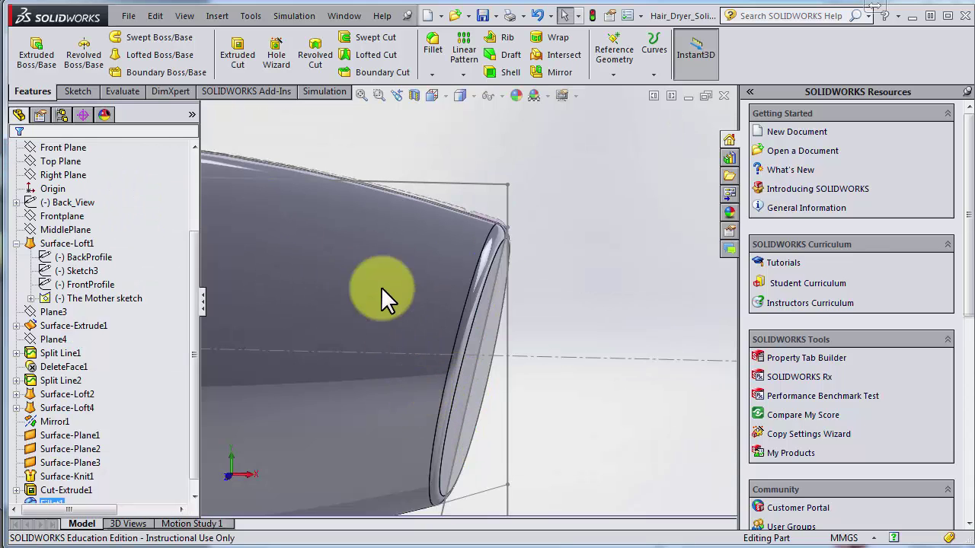
# - Fillet the bottom edge of the handle with an 8 mm radius
pyautogui.scroll(10, 382, 284)
pyautogui.scroll(-6, 392, 239)
pyautogui.click(435, 35)
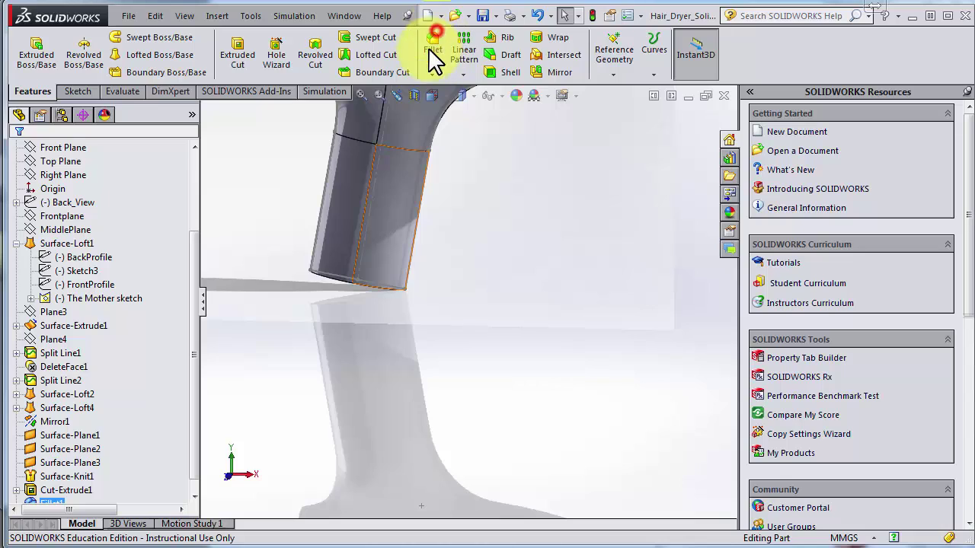
pyautogui.moveTo(430, 50); pyautogui.dragTo(348, 266, button='middle')
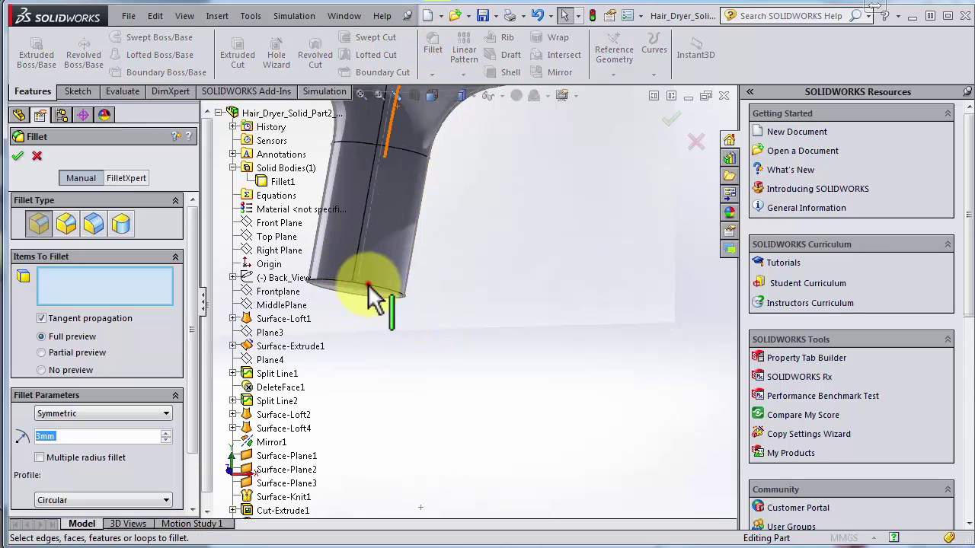
pyautogui.click(368, 284)
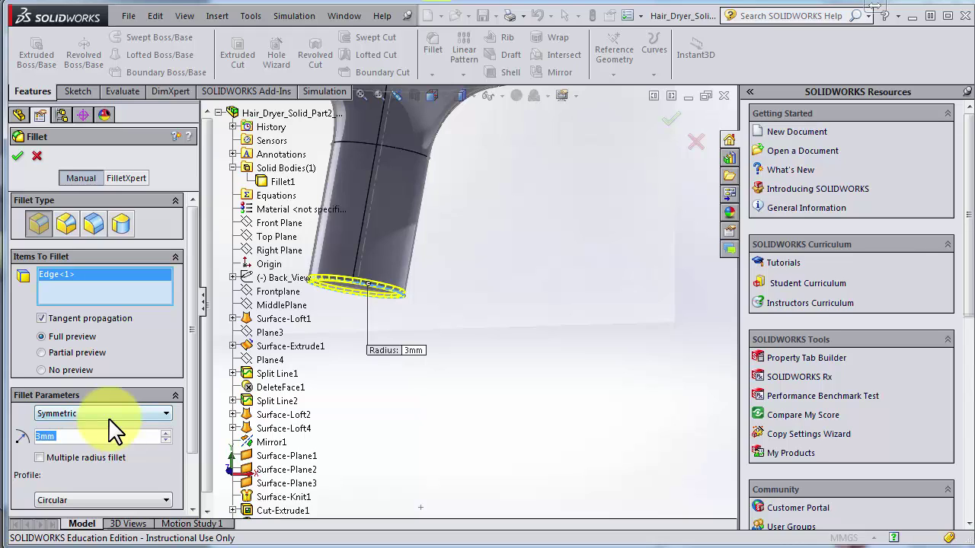
pyautogui.write('8')
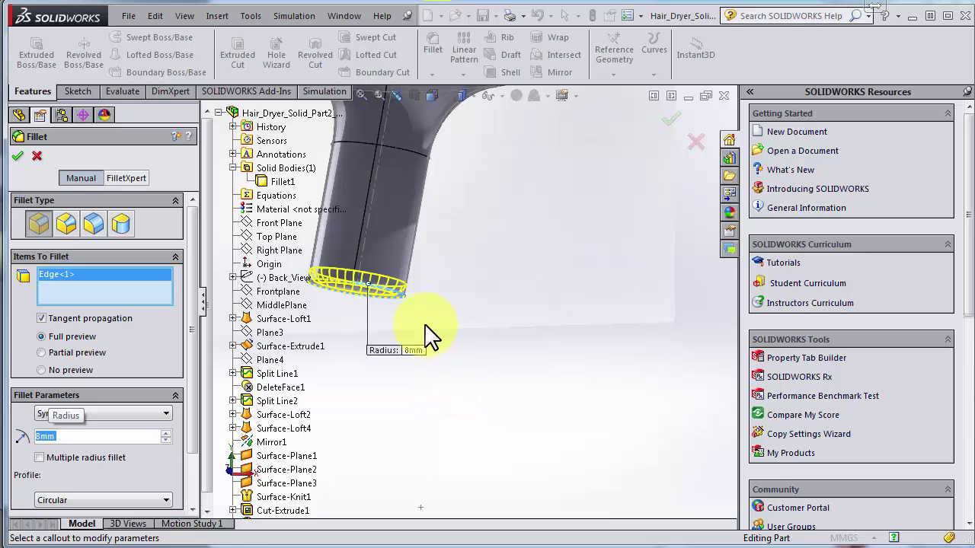
pyautogui.scroll(1, 427, 228)
pyautogui.moveTo(431, 183); pyautogui.dragTo(496, 209, button='middle')
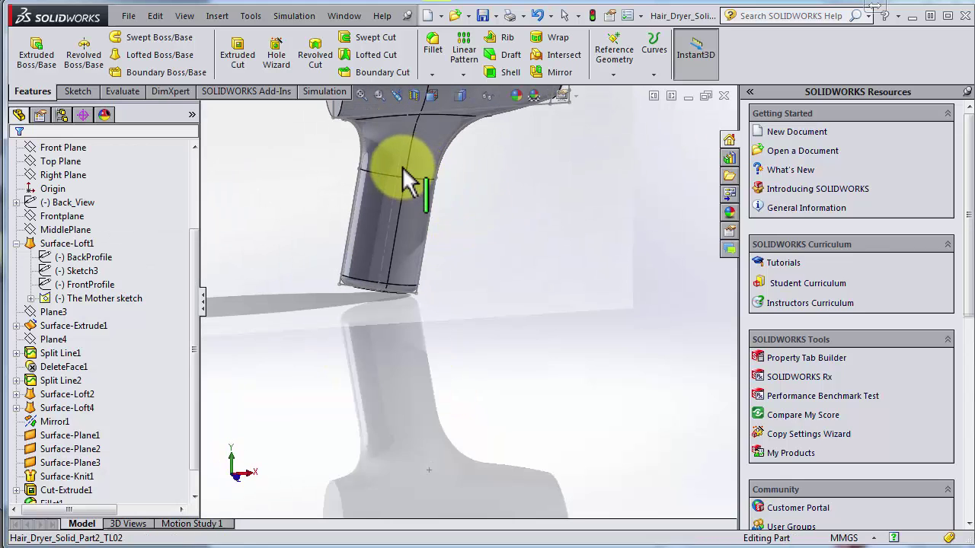
# - Start an extruded cut with a new sketch on the flat rear face of the dryer body
pyautogui.moveTo(402, 167); pyautogui.dragTo(440, 337, button='middle')
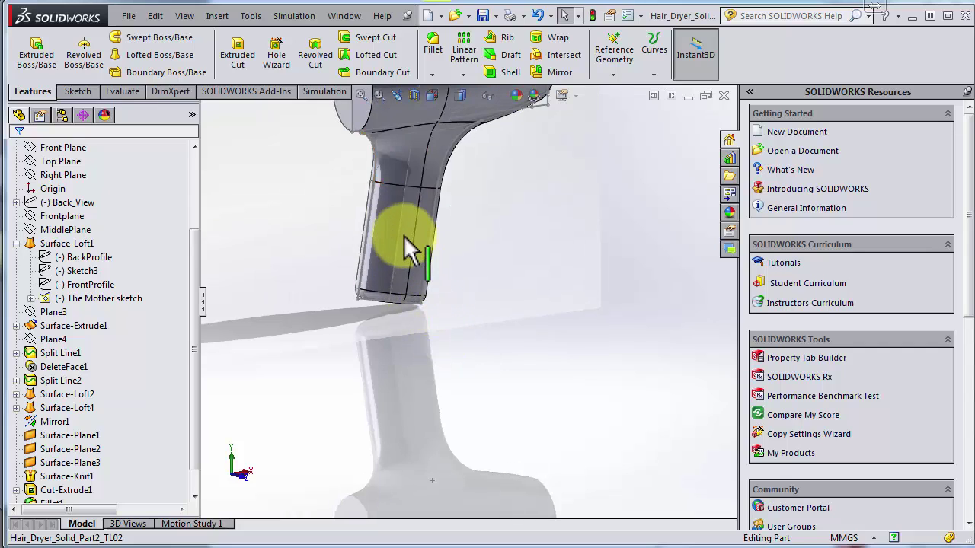
pyautogui.keyDown('ctrl'); pyautogui.moveTo(437, 237); pyautogui.dragTo(459, 289, button='middle'); pyautogui.keyUp('ctrl')
pyautogui.keyDown('ctrl'); pyautogui.moveTo(404, 203); pyautogui.dragTo(414, 242, button='middle'); pyautogui.keyUp('ctrl')
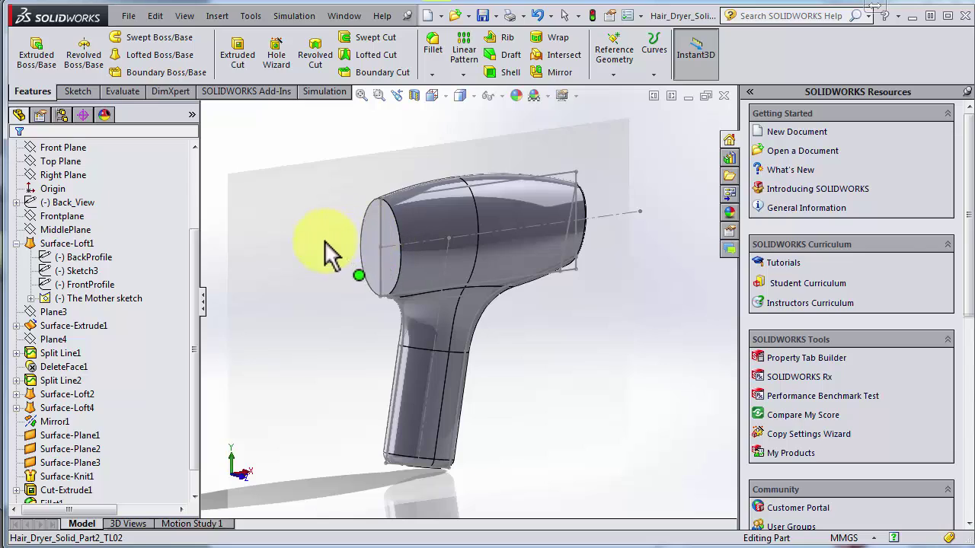
pyautogui.keyDown('ctrl'); pyautogui.moveTo(325, 243); pyautogui.dragTo(313, 230, button='middle'); pyautogui.keyUp('ctrl')
pyautogui.scroll(-3, 385, 192)
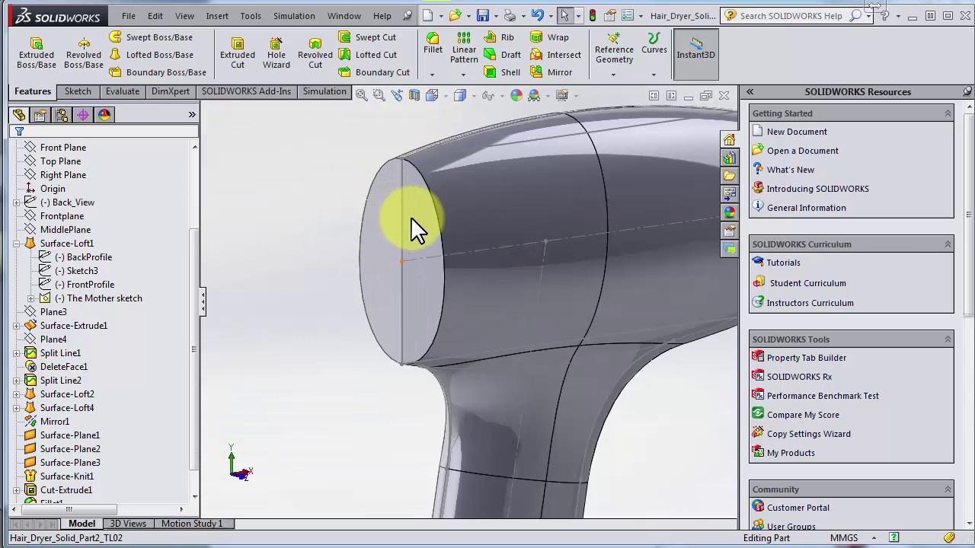
pyautogui.moveTo(408, 225); pyautogui.dragTo(372, 201, button='middle')
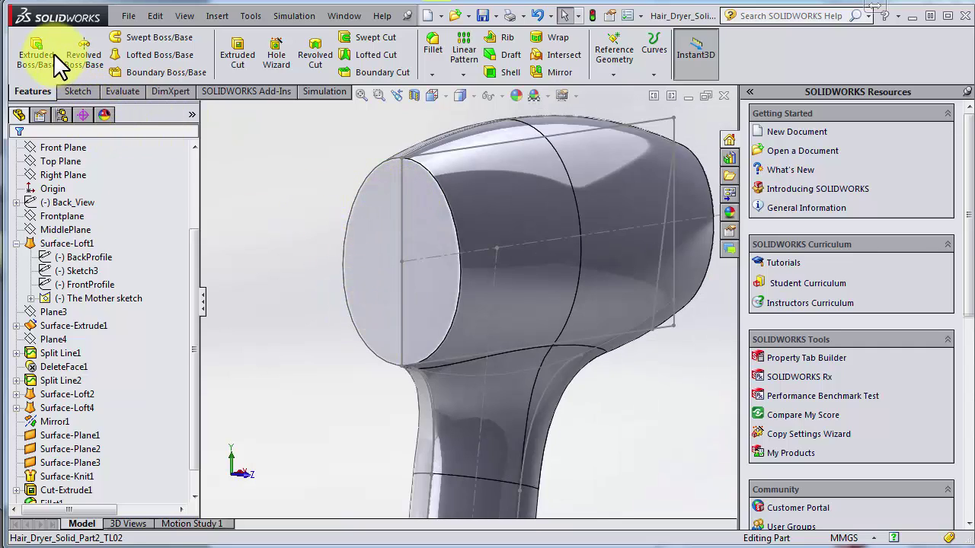
pyautogui.click(238, 52)
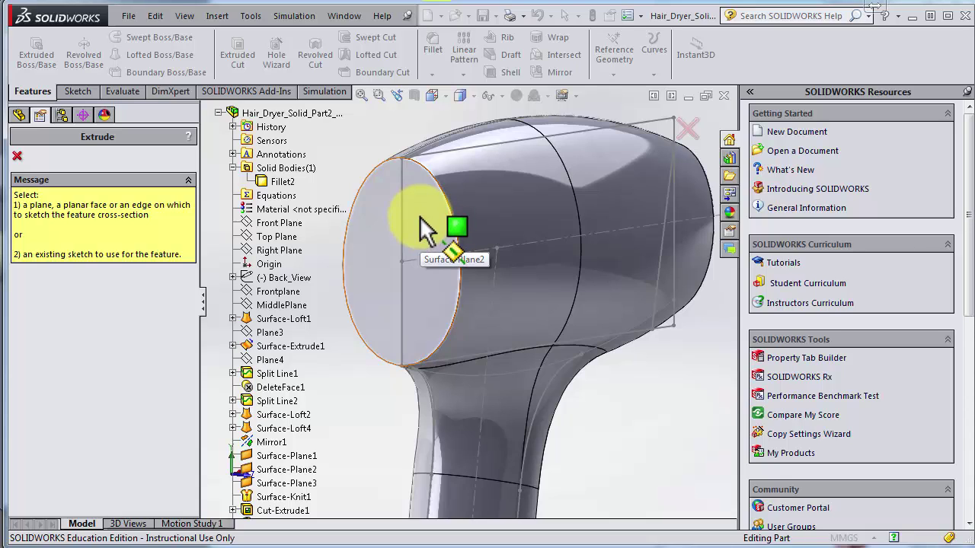
pyautogui.click(422, 218)
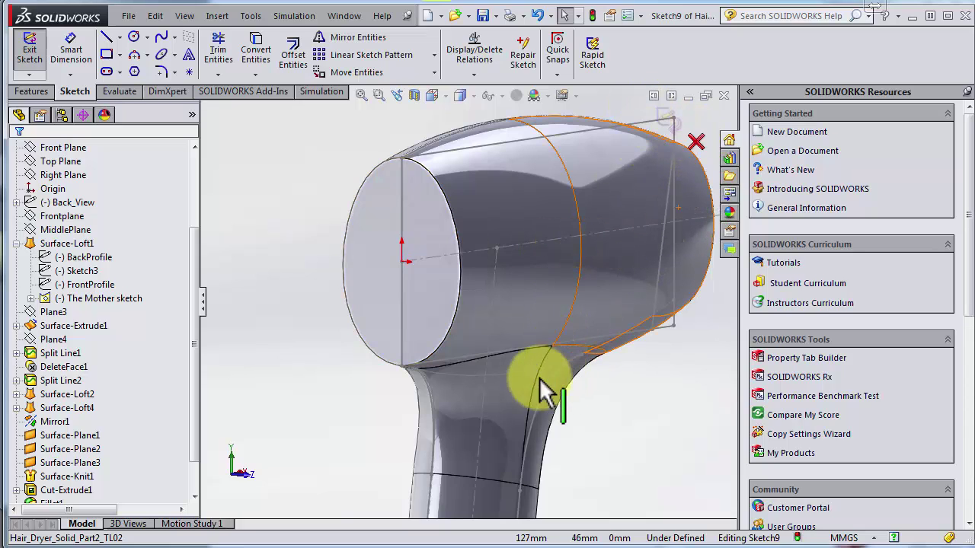
# - Viewing the rear face from the left, sketch a vertical construction line about 69 mm long upward from the origin
pyautogui.press('space')
pyautogui.click(205, 468)
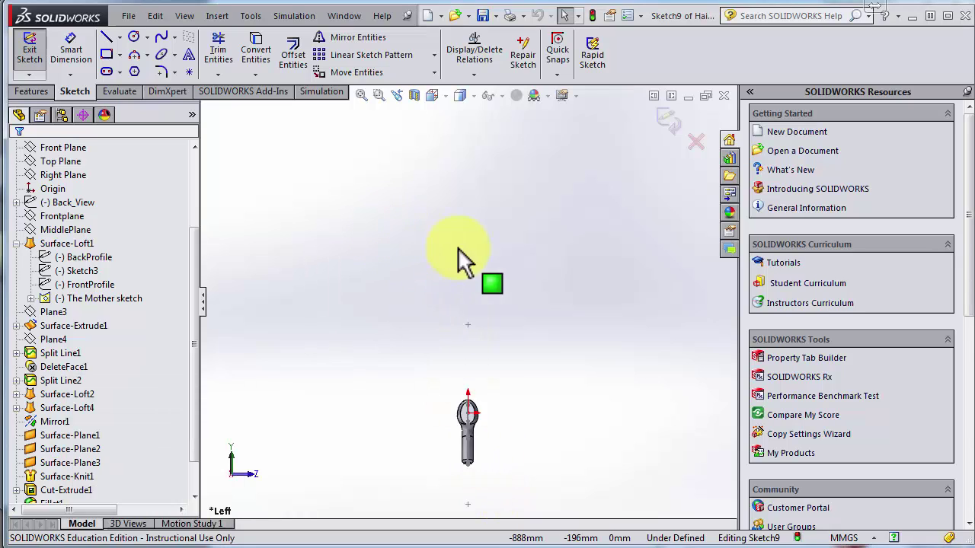
pyautogui.press('f')
pyautogui.scroll(-8, 414, 320)
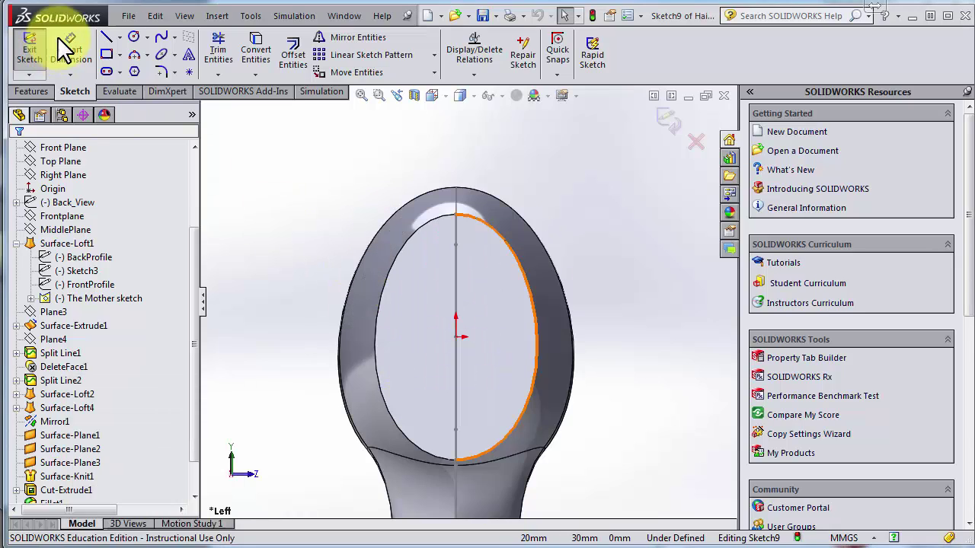
pyautogui.click(108, 38)
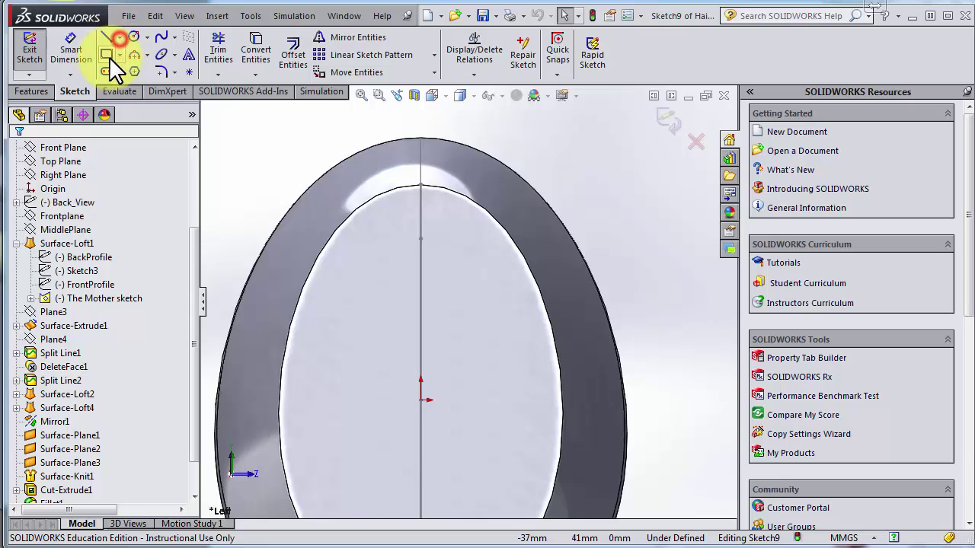
pyautogui.click(423, 397)
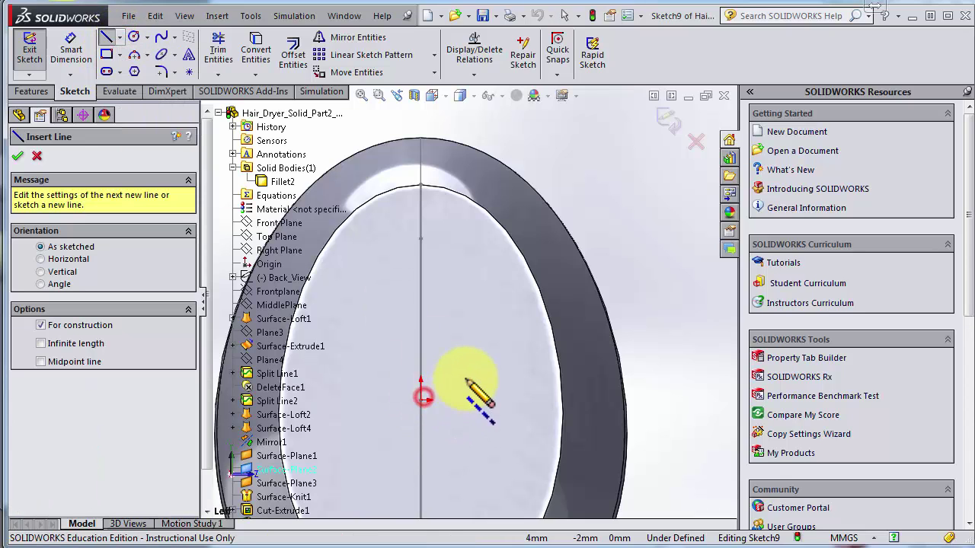
pyautogui.scroll(5, 449, 194)
pyautogui.click(449, 194)
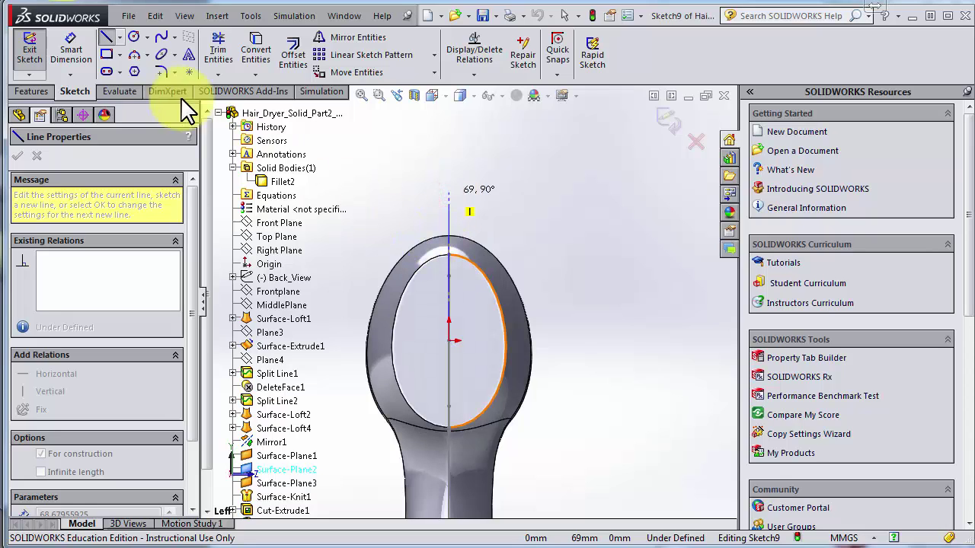
# - Sketch a corner rectangle about 5 mm high across the construction line, above the origin on the rear face
pyautogui.click(106, 55)
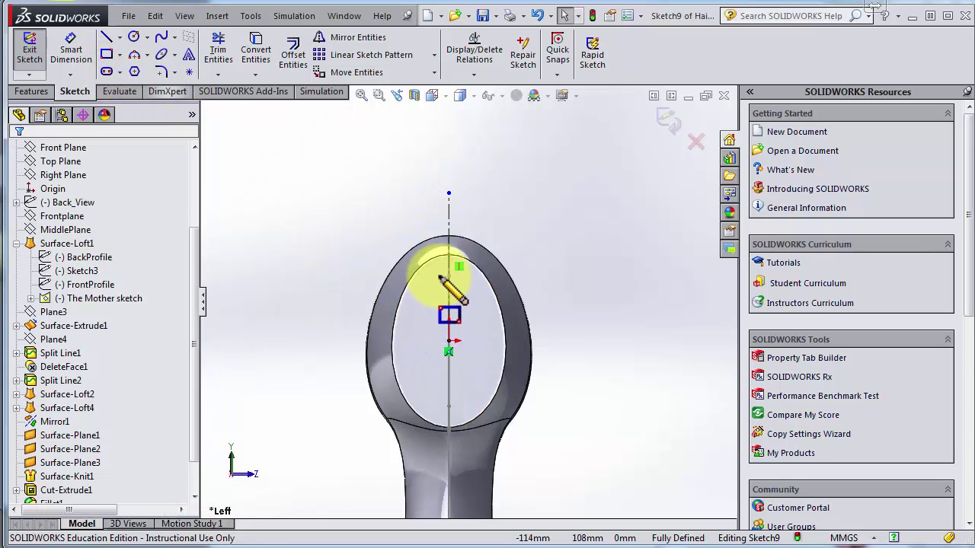
pyautogui.scroll(-4, 441, 265)
pyautogui.click(441, 264)
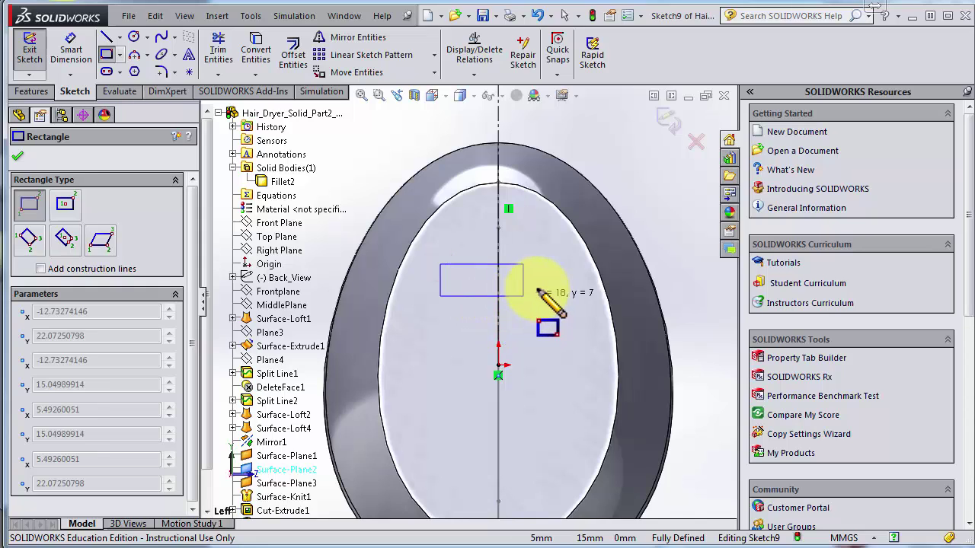
pyautogui.click(537, 288)
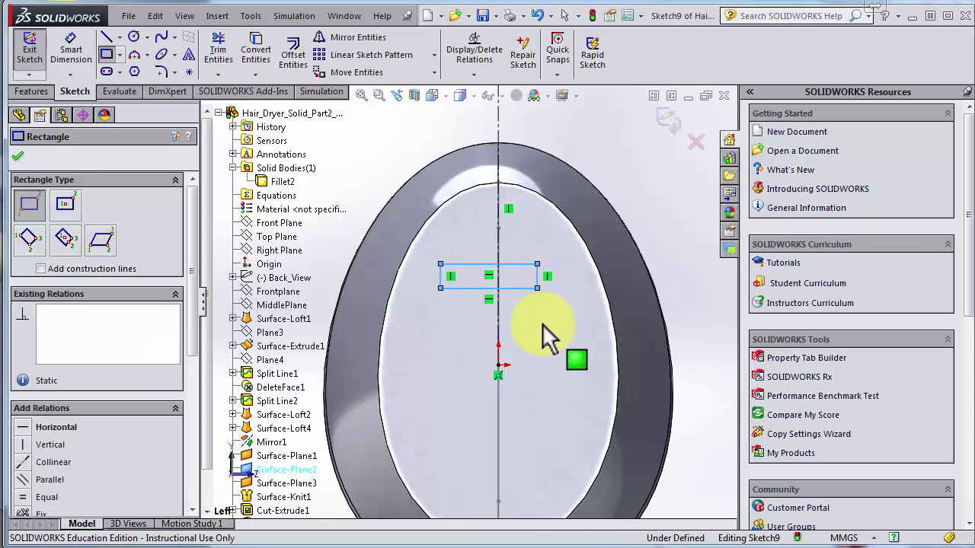
pyautogui.press('Escape')
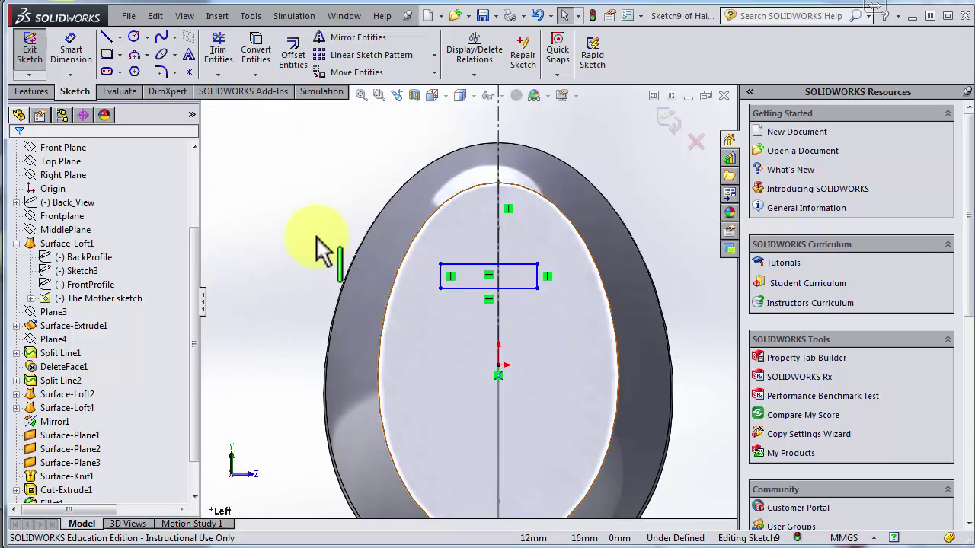
# - Make the rectangle's two vertical sides symmetric about the vertical construction line
pyautogui.scroll(-4, 545, 309)
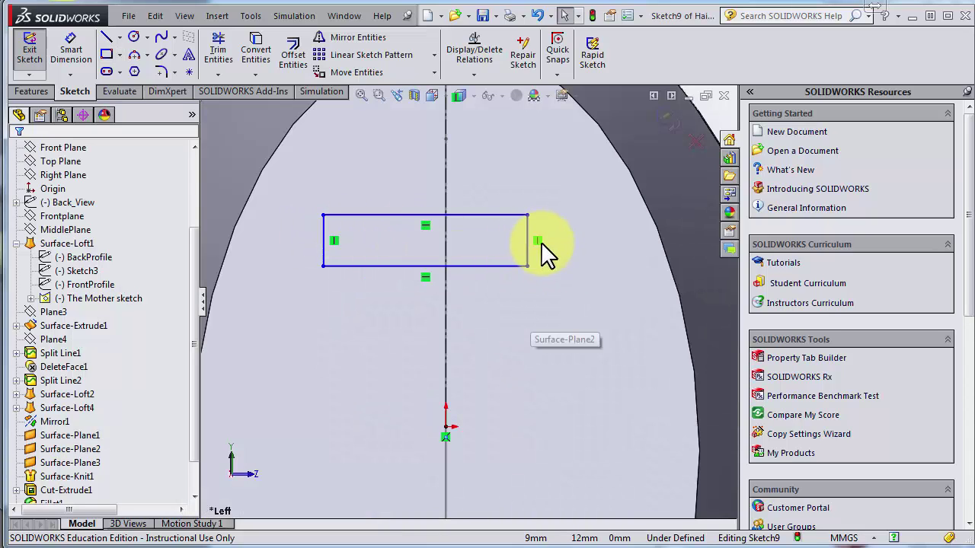
pyautogui.click(326, 238)
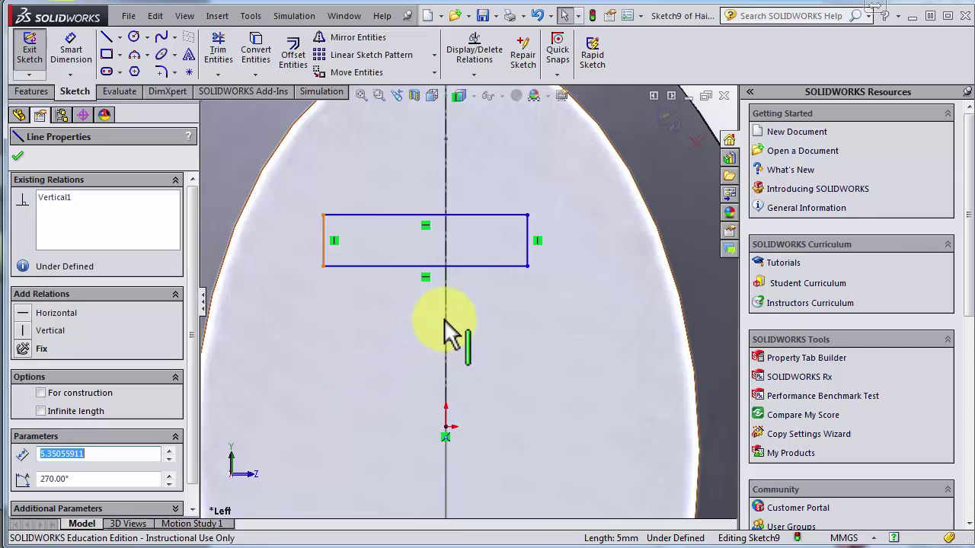
pyautogui.keyDown('ctrl'); pyautogui.click(528, 249); pyautogui.keyUp('ctrl')
pyautogui.keyDown('ctrl'); pyautogui.click(527, 242); pyautogui.keyUp('ctrl')
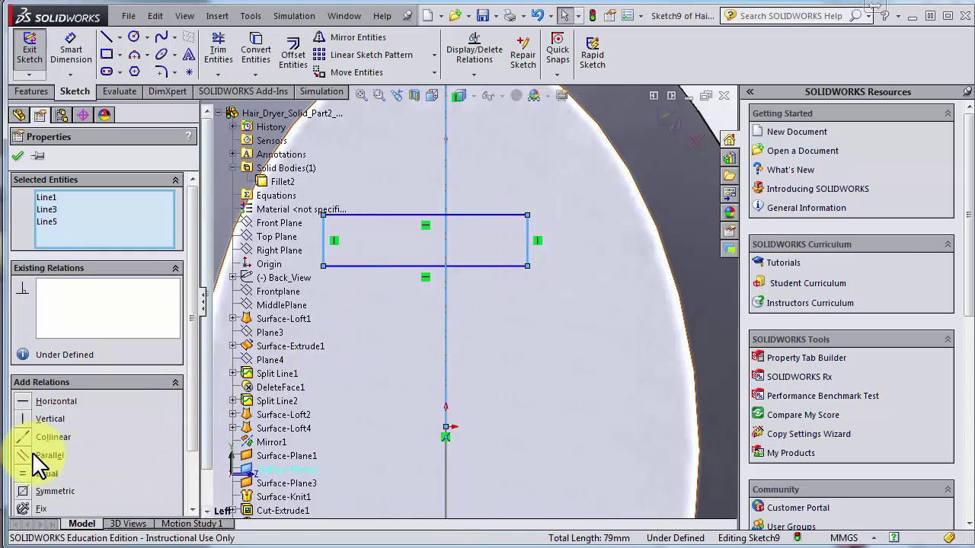
pyautogui.scroll(-1, 31, 446)
pyautogui.scroll(-2, 23, 428)
pyautogui.click(23, 429)
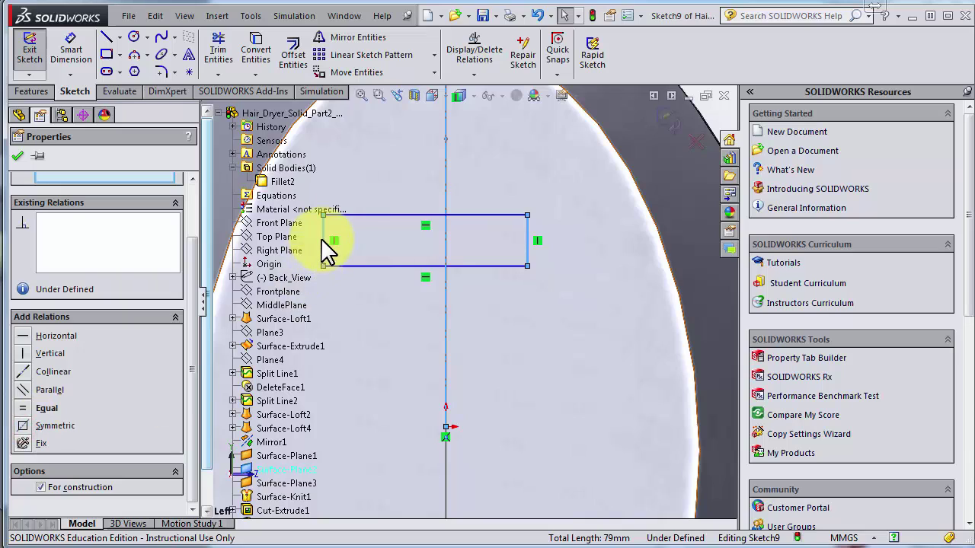
pyautogui.click(17, 157)
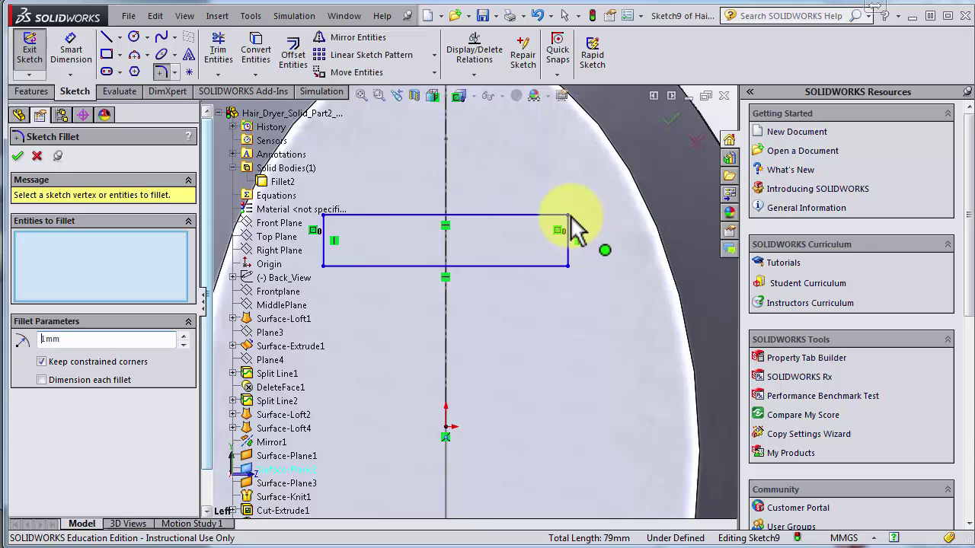
# - Round all four corners of the rectangle with 1 mm sketch fillets
pyautogui.click(569, 267)
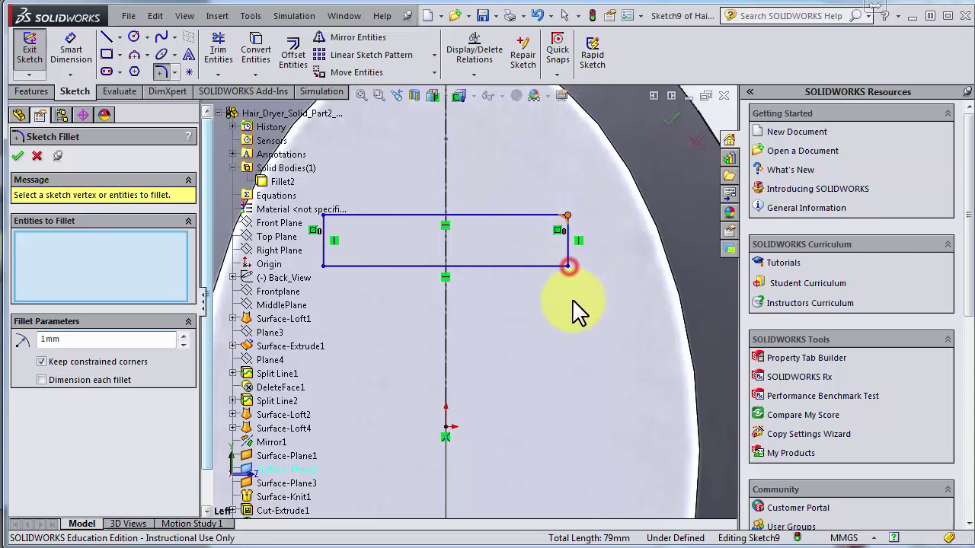
pyautogui.scroll(1, 391, 278)
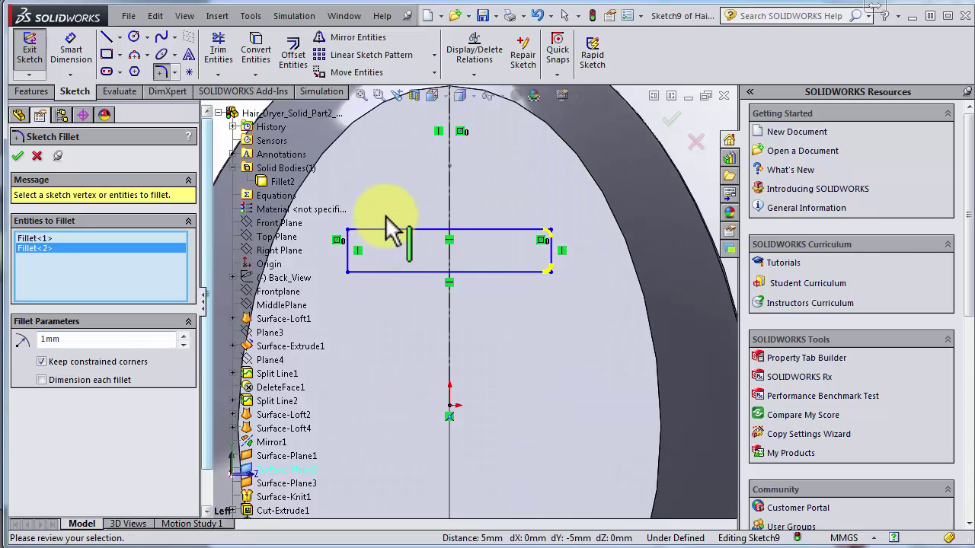
pyautogui.scroll(1, 381, 217)
pyautogui.scroll(-3, 380, 216)
pyautogui.click(379, 216)
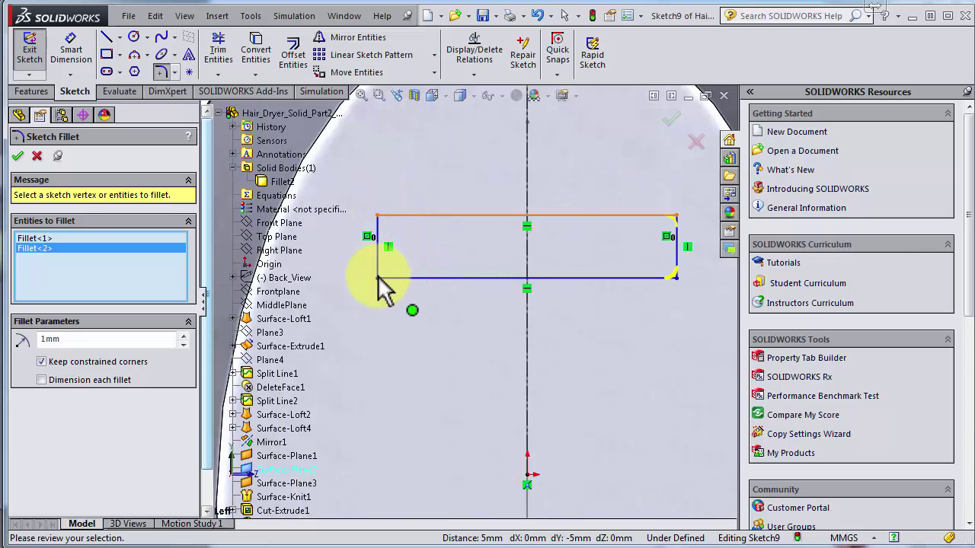
pyautogui.click(377, 276)
pyautogui.click(677, 122)
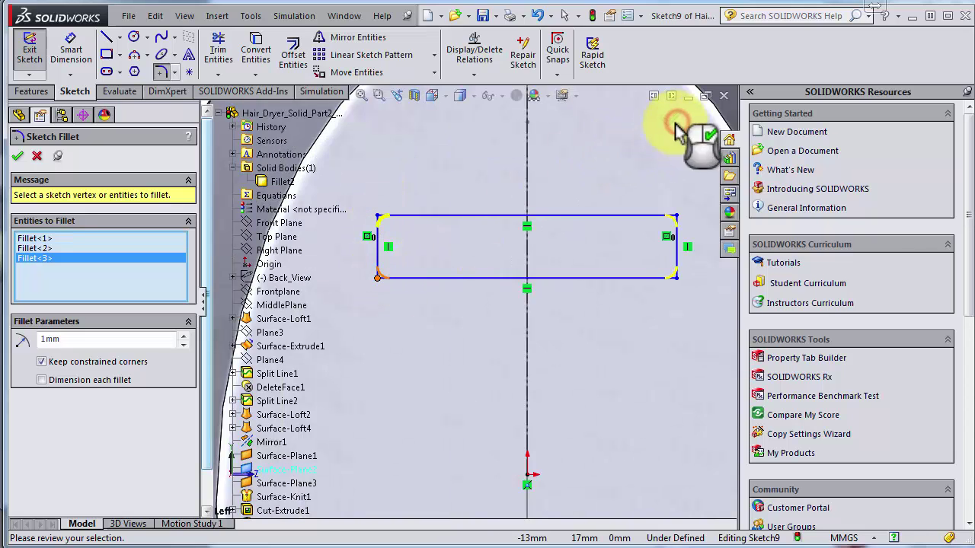
# - Dimension the height of the rounded rectangle between its two horizontal lines to 4 mm
pyautogui.click(82, 54)
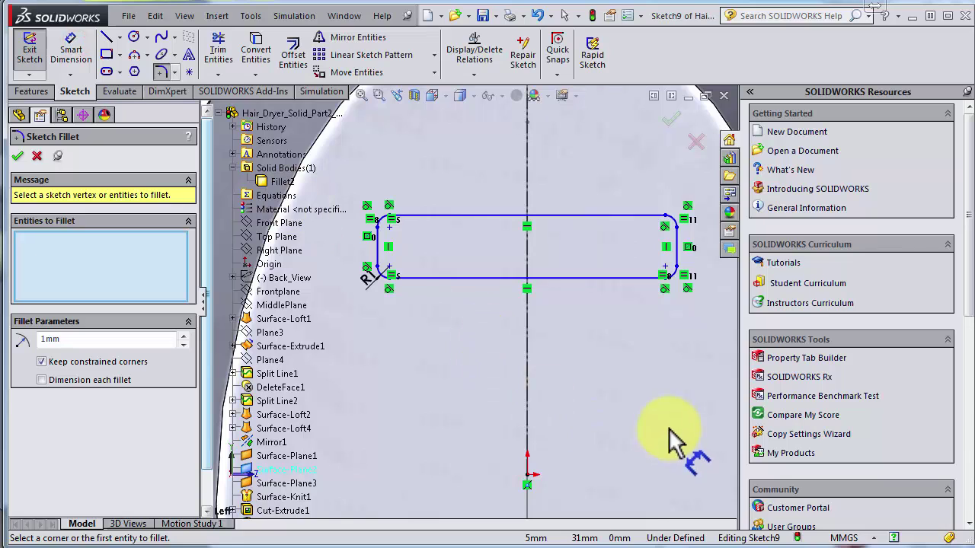
pyautogui.click(553, 282)
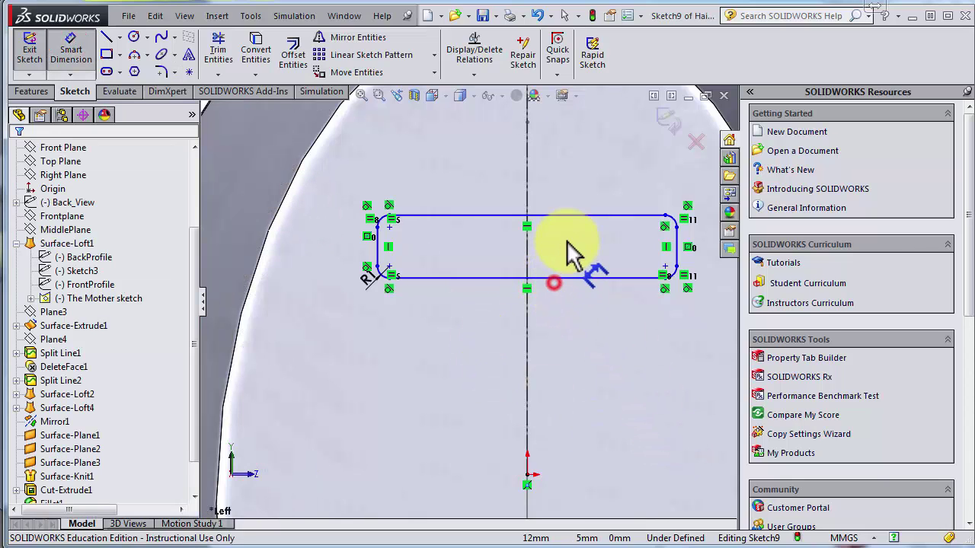
pyautogui.scroll(1, 568, 239)
pyautogui.click(572, 230)
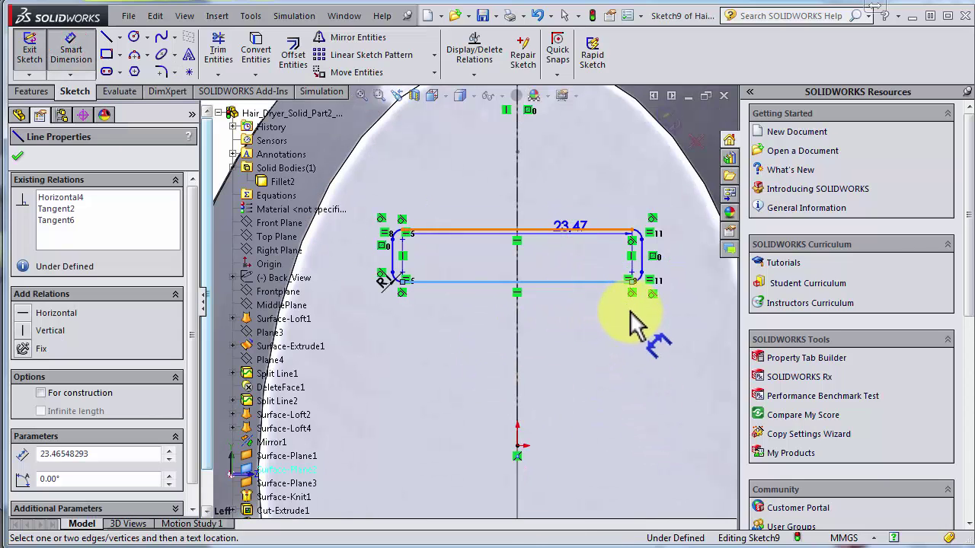
pyautogui.click(637, 346)
pyautogui.scroll(2, 638, 423)
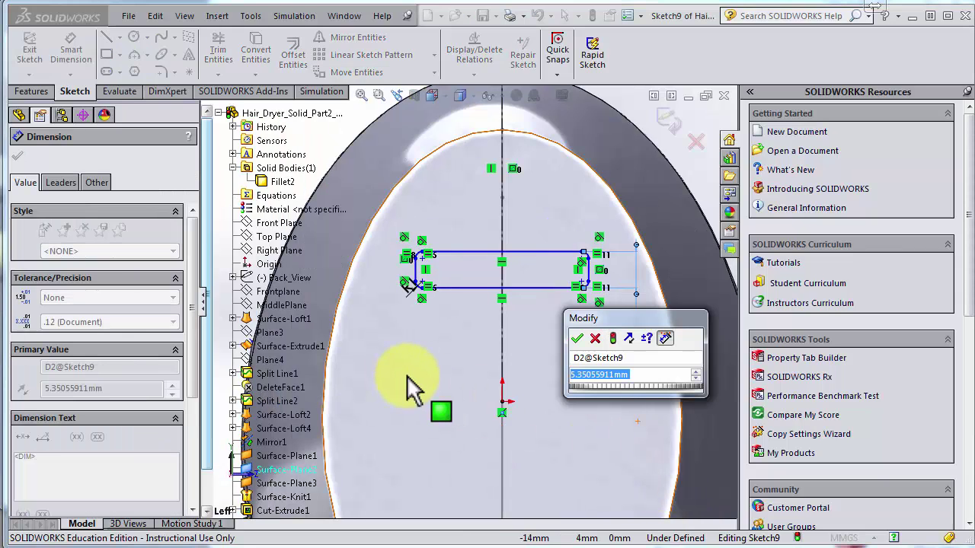
pyautogui.scroll(1, 407, 376)
pyautogui.write('5')
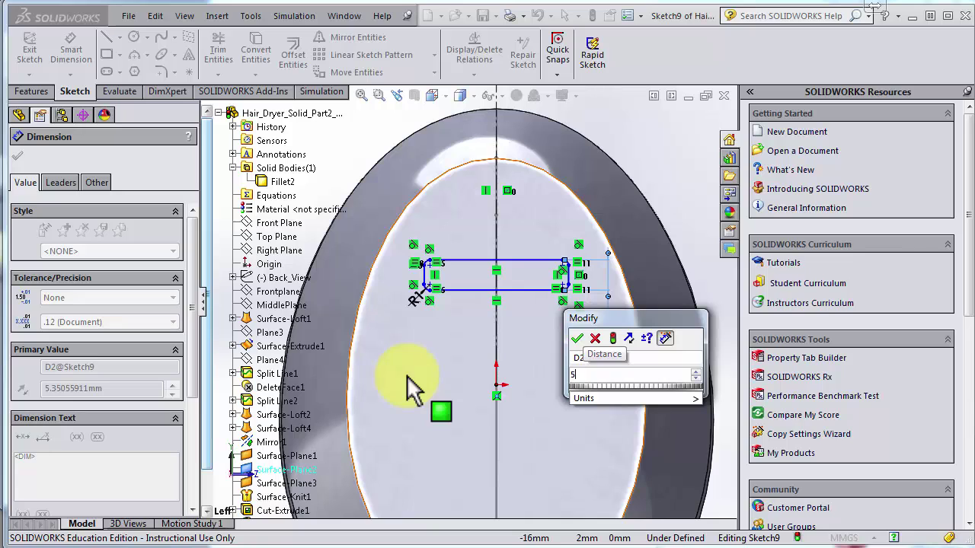
pyautogui.press('BackSpace')
pyautogui.write('4')
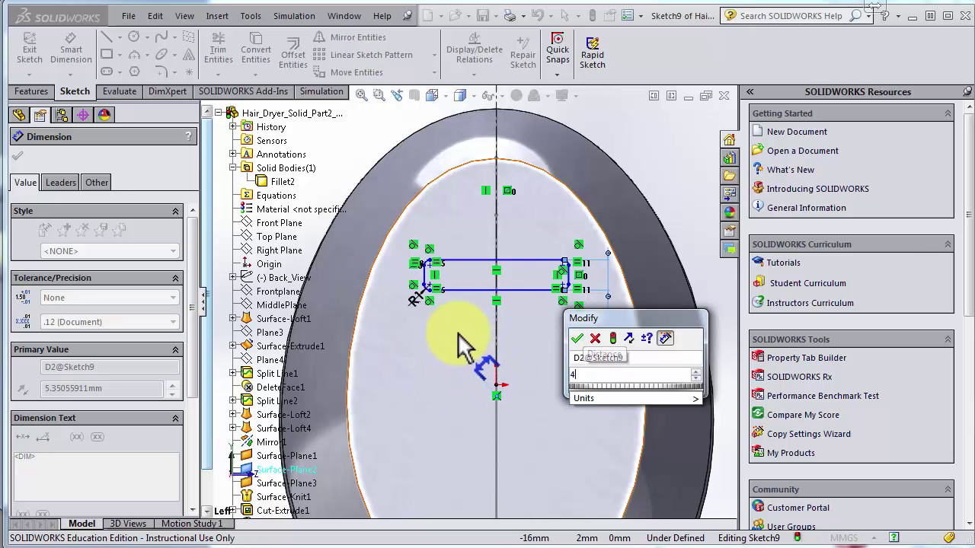
pyautogui.press('Return')
# - Dimension the width of the rounded rectangle between its two vertical sides to 25 mm
pyautogui.scroll(-1, 419, 270)
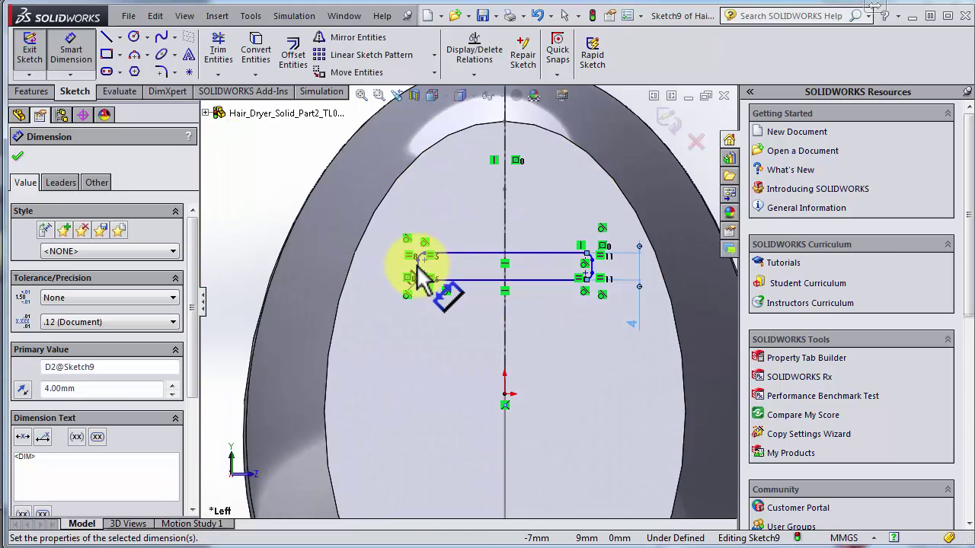
pyautogui.click(418, 265)
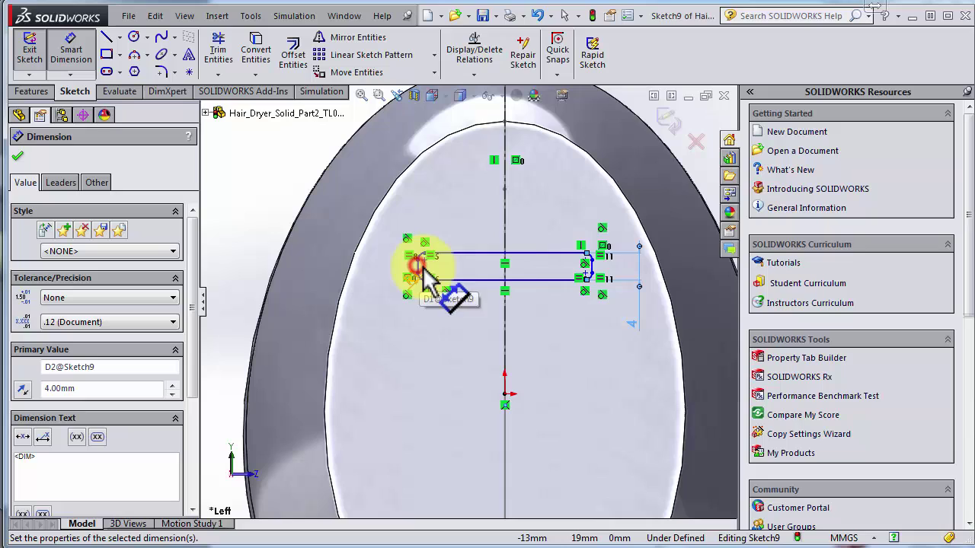
pyautogui.click(593, 259)
pyautogui.scroll(-4, 506, 253)
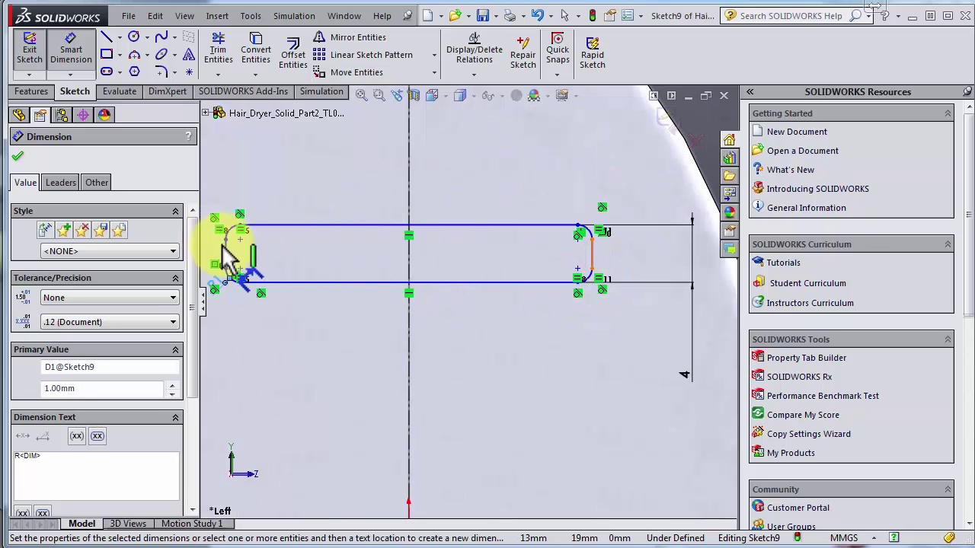
pyautogui.click(226, 251)
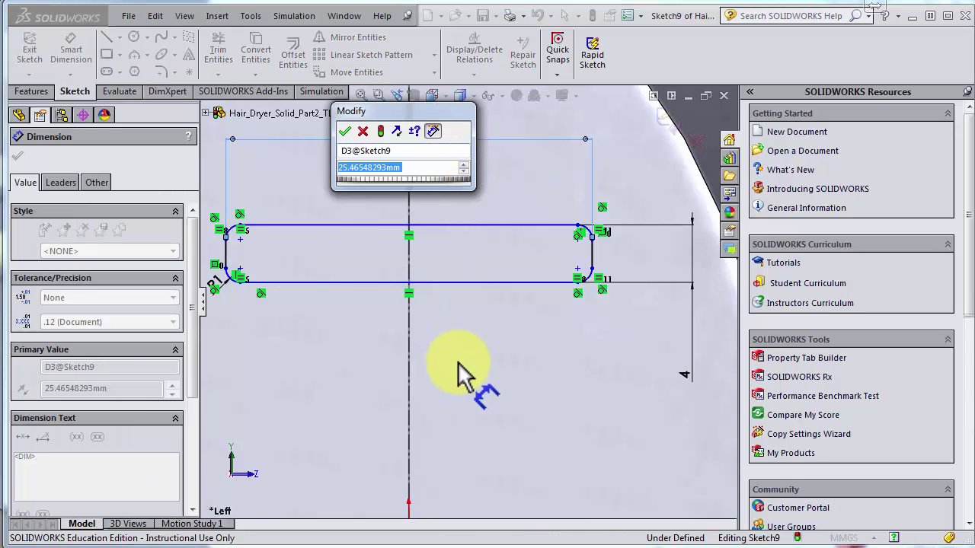
pyautogui.press('Return')
# - Cut-extrude the rounded rectangle 8 mm deep into the rear face and save the part
pyautogui.scroll(4, 468, 284)
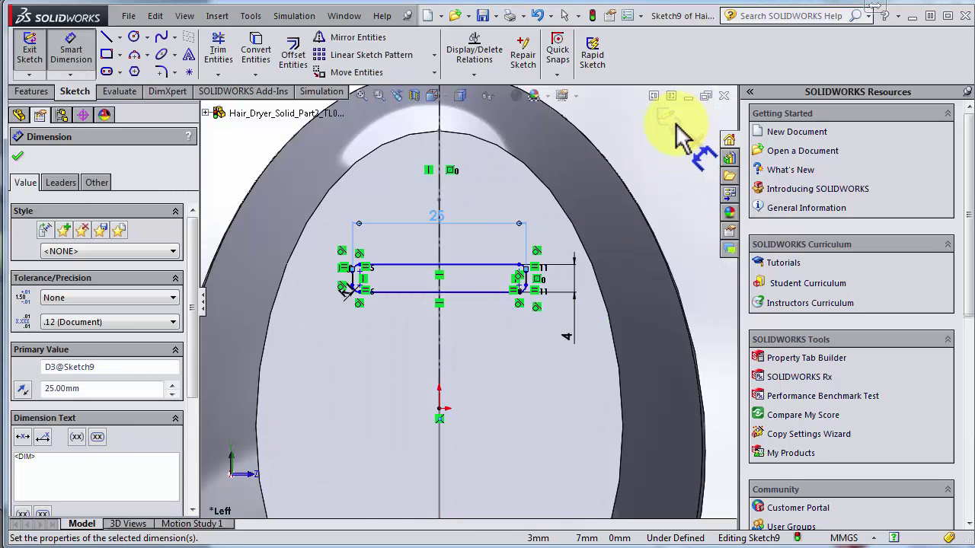
pyautogui.scroll(3, 676, 125)
pyautogui.moveTo(520, 322); pyautogui.dragTo(472, 333, button='middle')
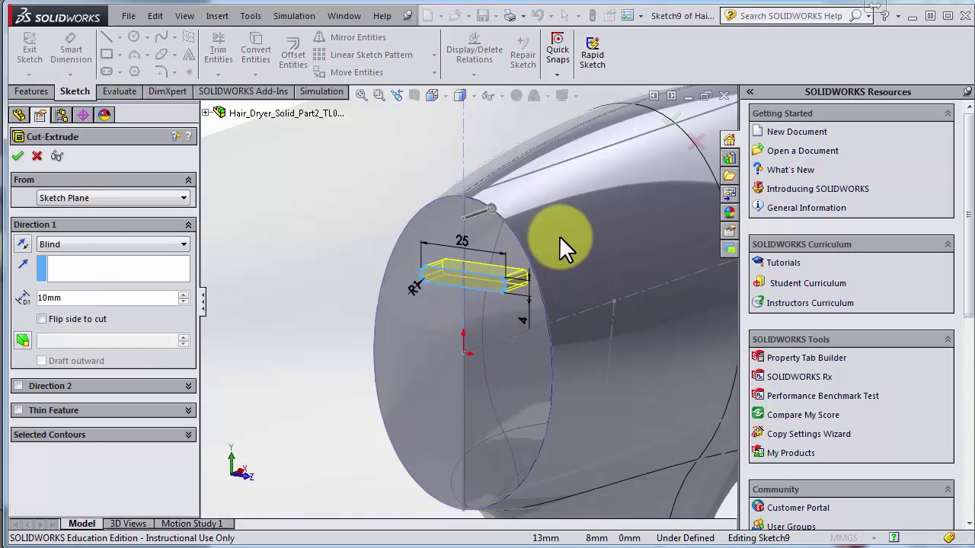
pyautogui.moveTo(558, 237); pyautogui.dragTo(499, 313, button='middle')
pyautogui.scroll(-3, 499, 316)
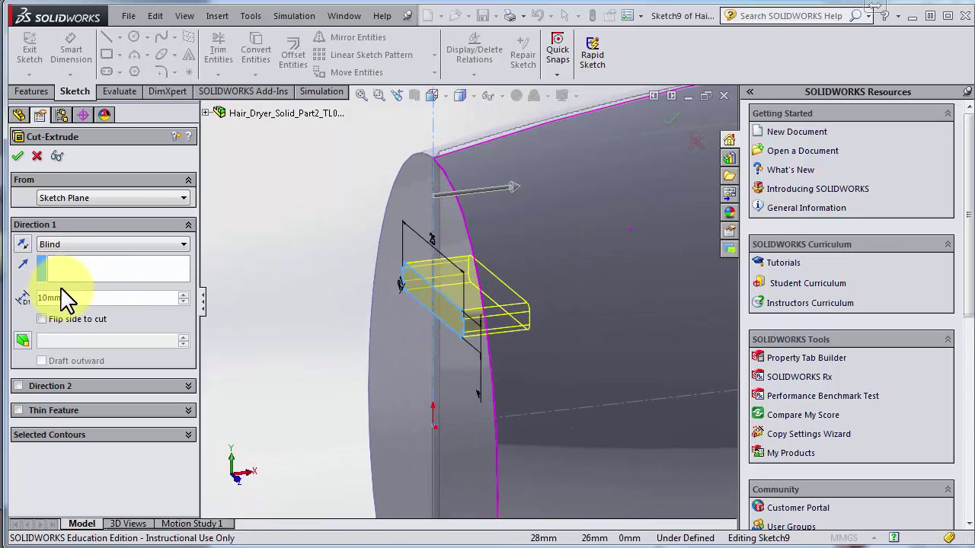
pyautogui.moveTo(75, 298); pyautogui.dragTo(1, 300)
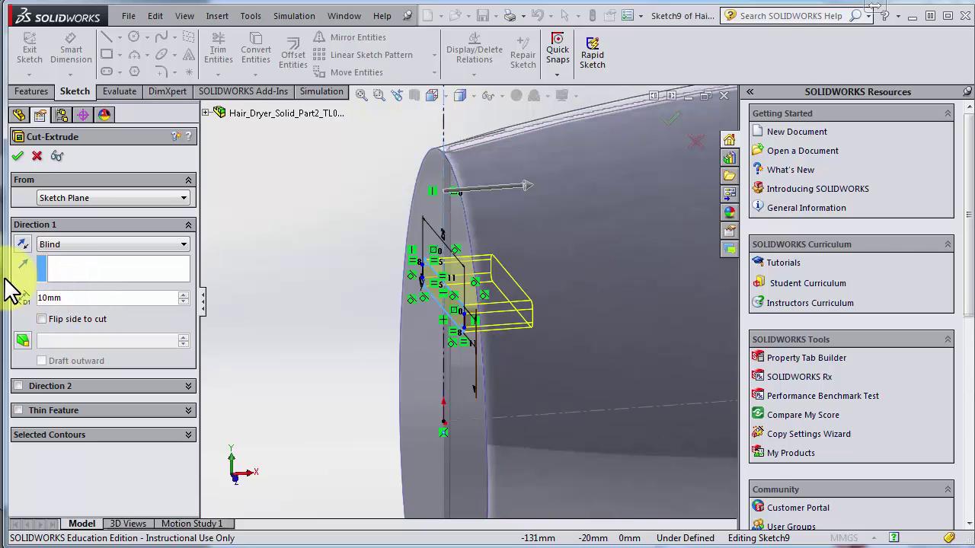
pyautogui.write('8')
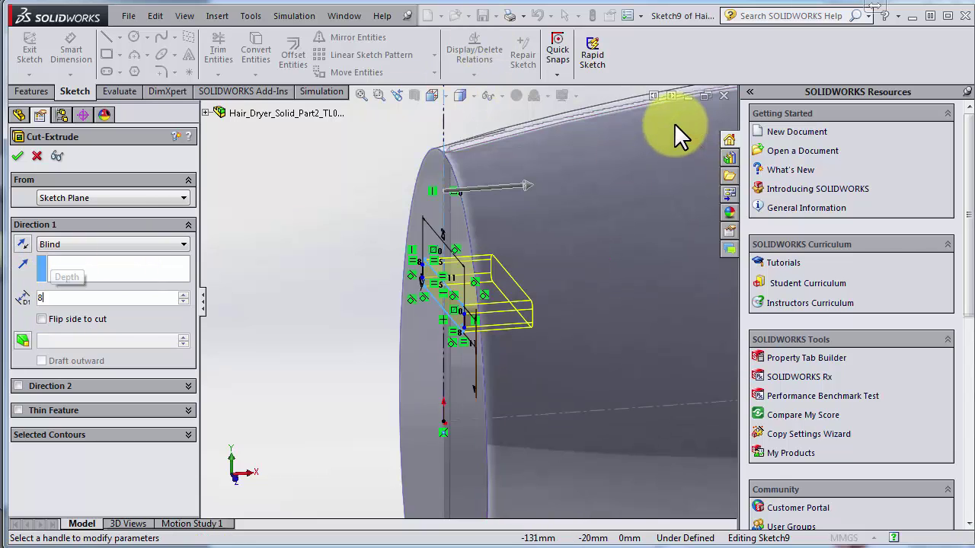
pyautogui.click(673, 124)
pyautogui.moveTo(499, 315); pyautogui.dragTo(562, 310, button='middle')
pyautogui.scroll(3, 535, 317)
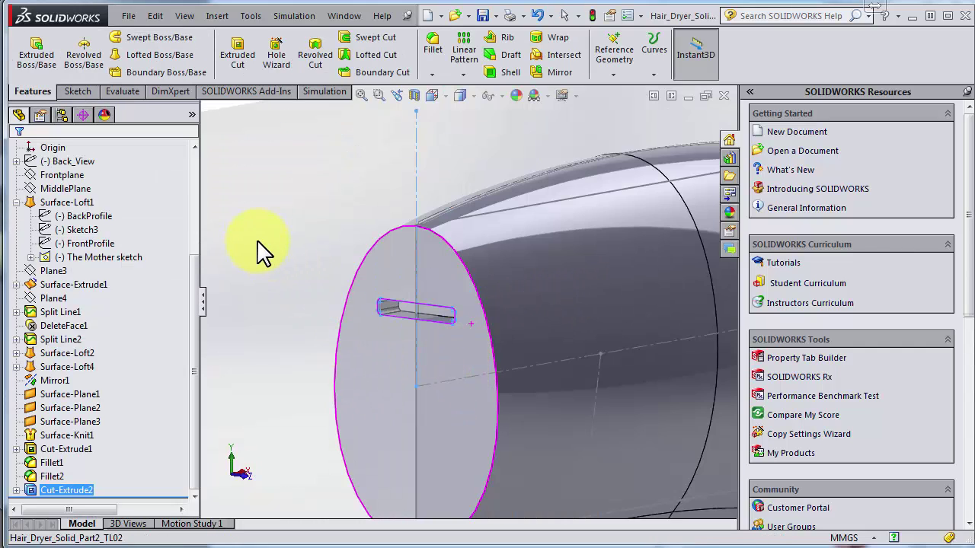
pyautogui.moveTo(257, 242); pyautogui.dragTo(342, 278, button='middle')
pyautogui.moveTo(493, 262); pyautogui.dragTo(485, 251, button='middle')
pyautogui.hotkey('ctrl', 's')
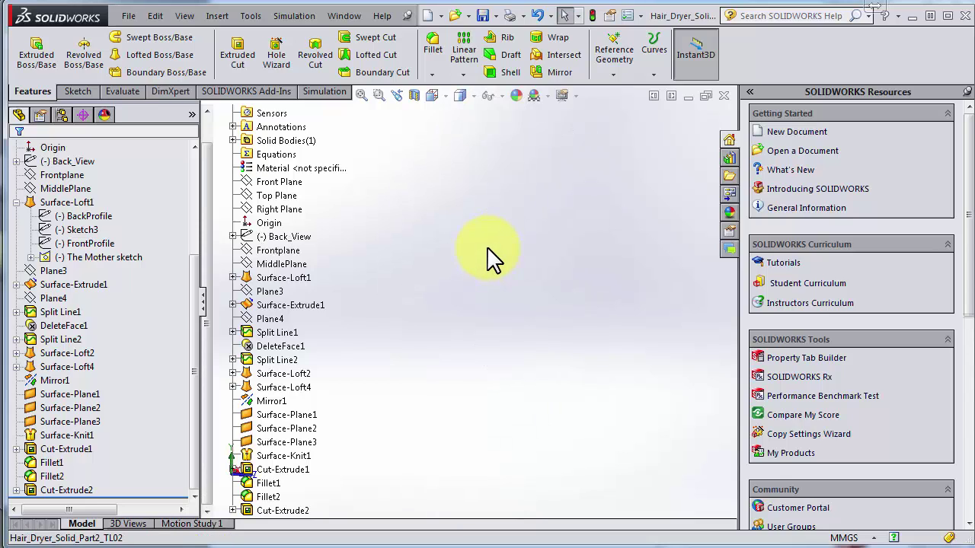
# - Hide The Mother sketch under Surface-Loft1
pyautogui.scroll(5, 413, 452)
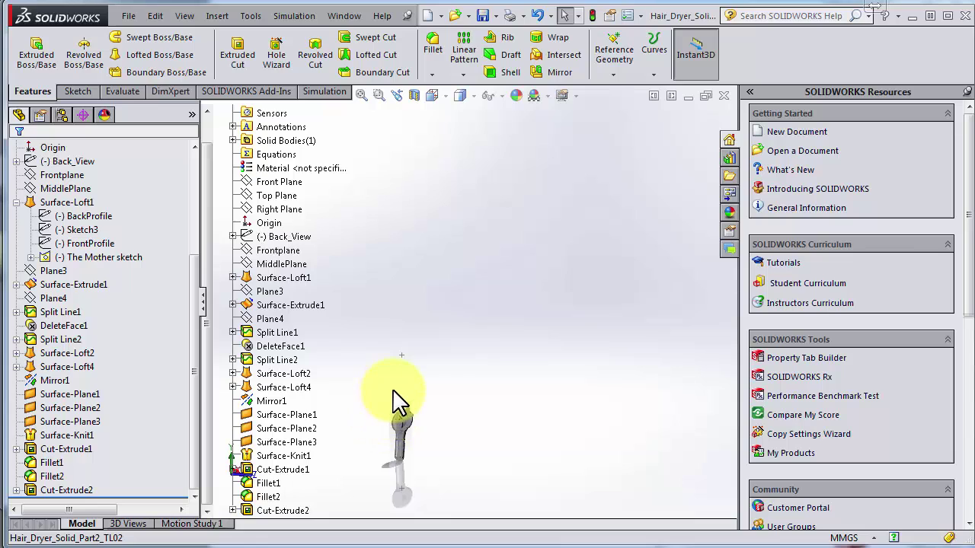
pyautogui.scroll(-5, 394, 393)
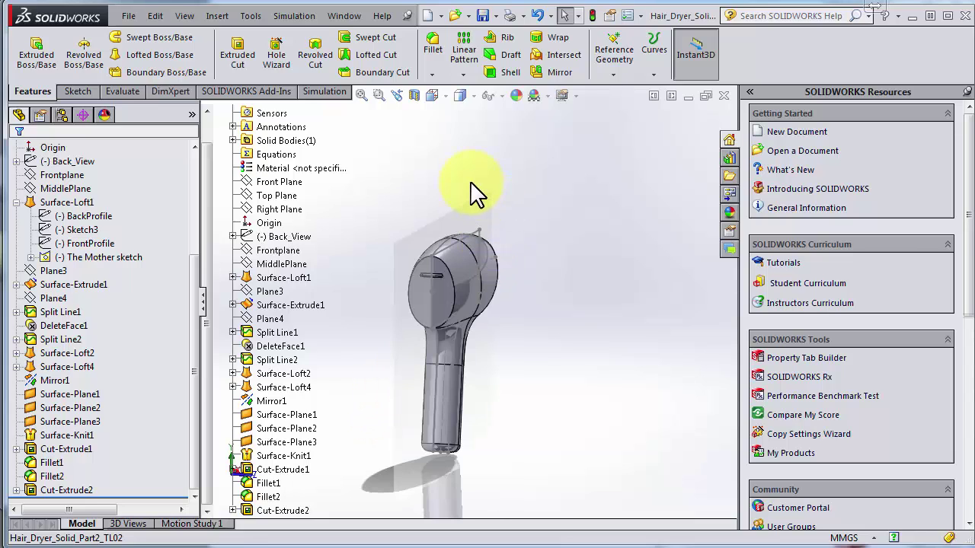
pyautogui.scroll(-3, 469, 182)
pyautogui.scroll(-3, 453, 251)
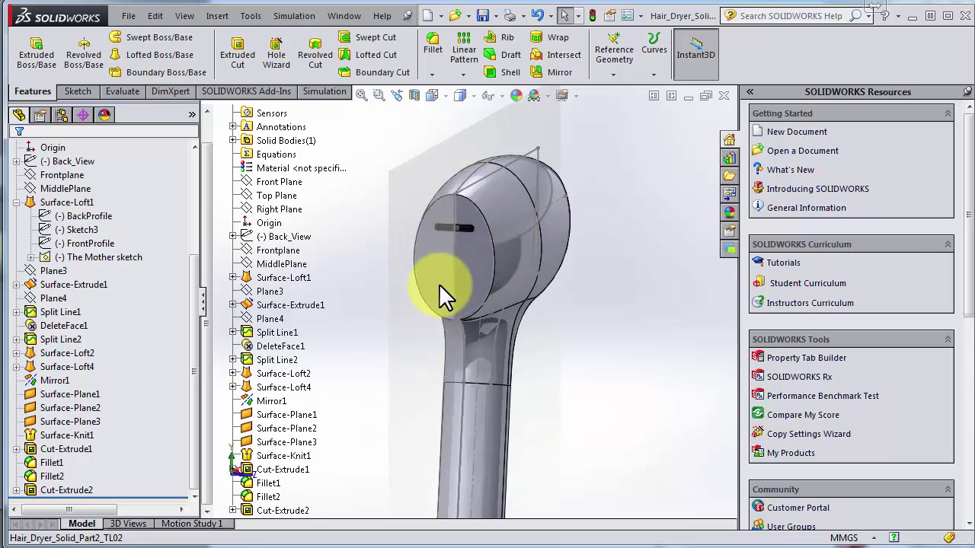
pyautogui.scroll(-3, 453, 263)
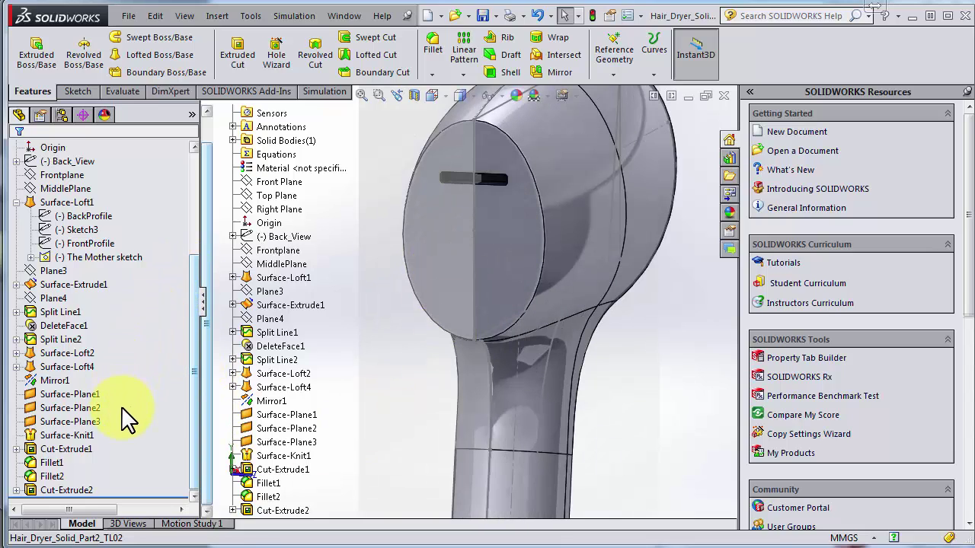
pyautogui.scroll(4, 126, 417)
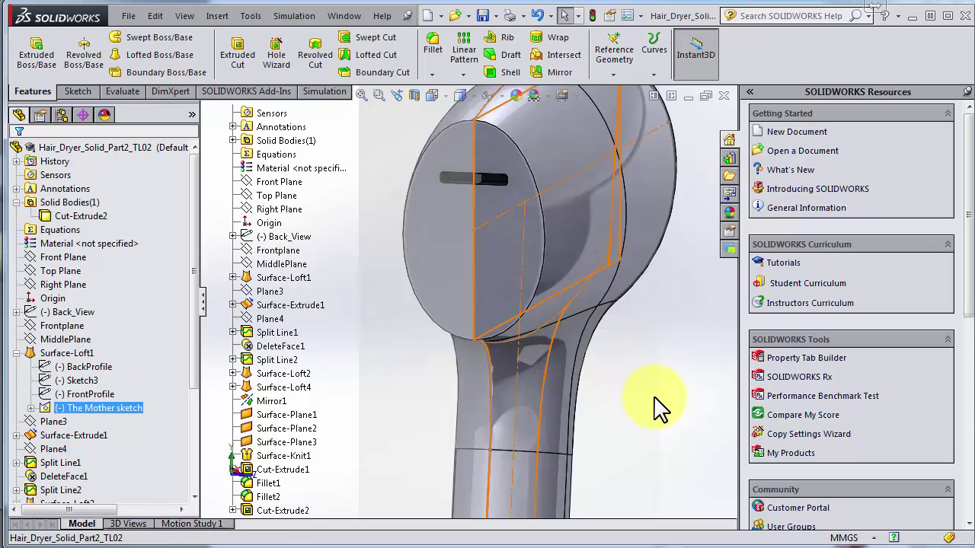
pyautogui.rightClick(124, 408)
pyautogui.click(133, 350)
# - Turn off the ambient occlusion shadows so the slot in the rear face can be inspected
pyautogui.scroll(2, 457, 233)
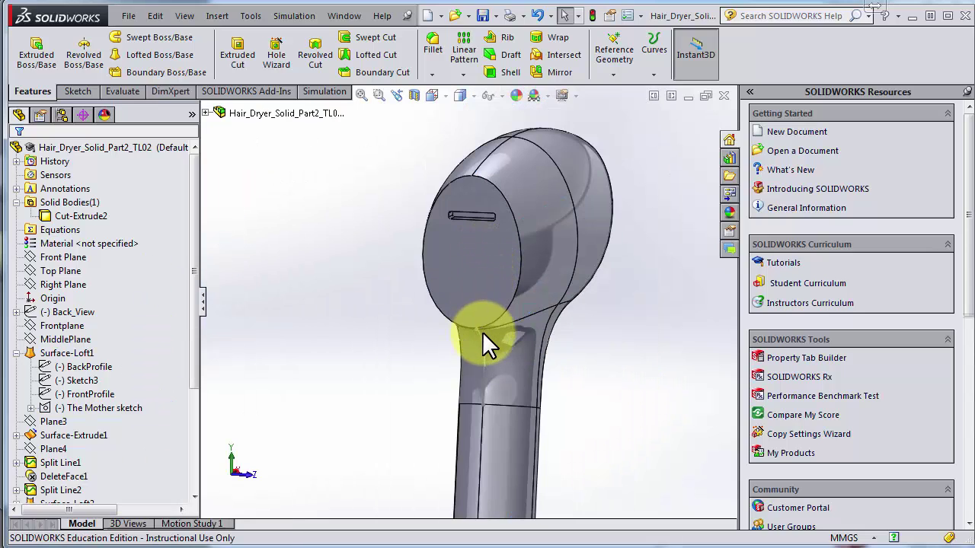
pyautogui.keyDown('ctrl'); pyautogui.moveTo(472, 263); pyautogui.dragTo(482, 331, button='middle'); pyautogui.keyUp('ctrl')
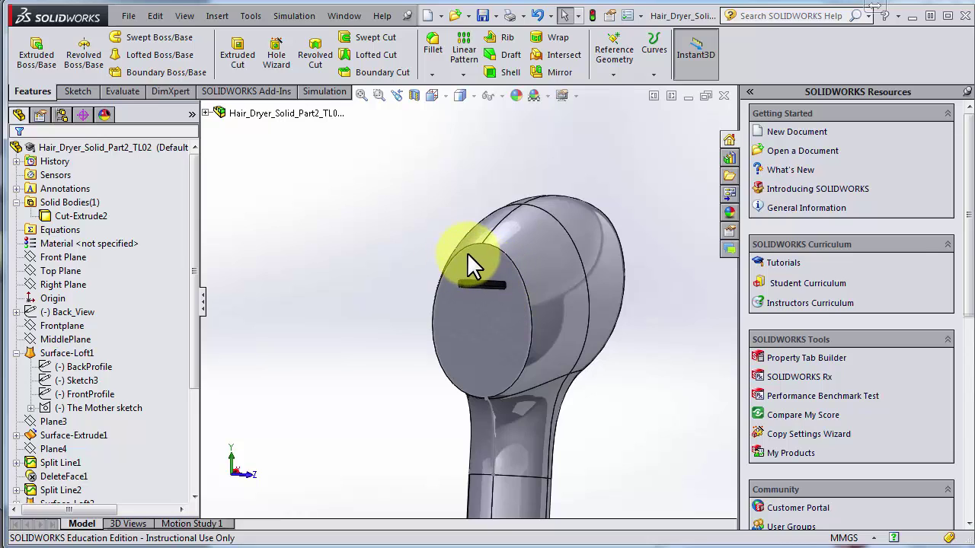
pyautogui.scroll(-5, 461, 258)
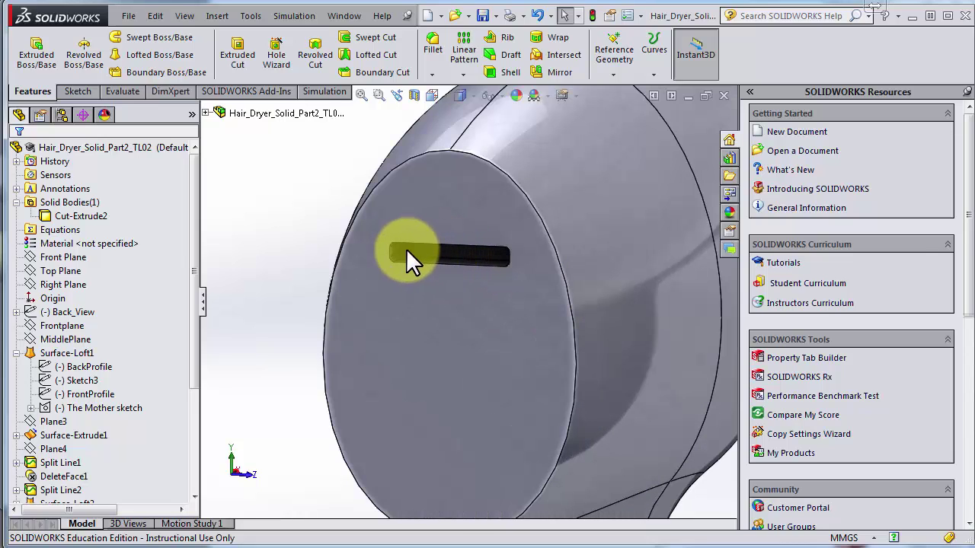
pyautogui.click(570, 97)
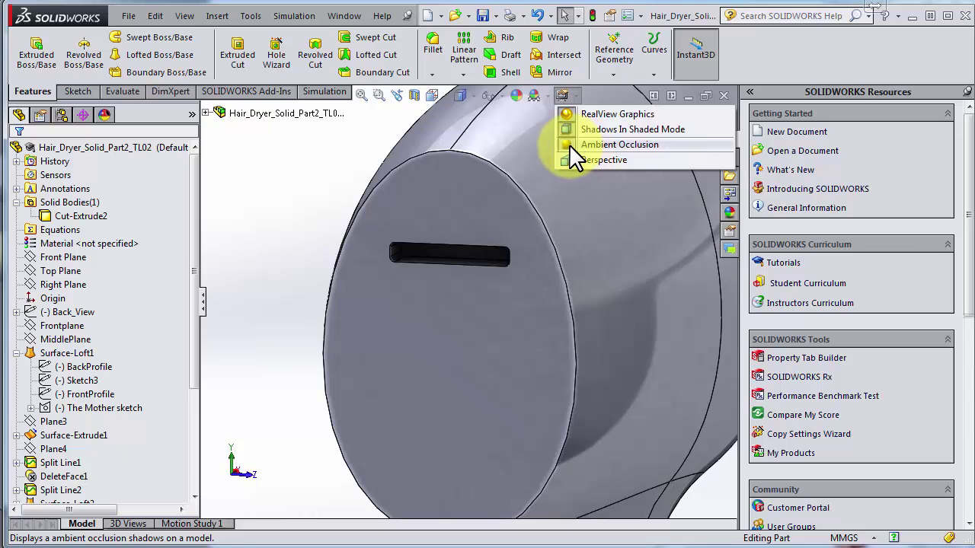
pyautogui.click(568, 144)
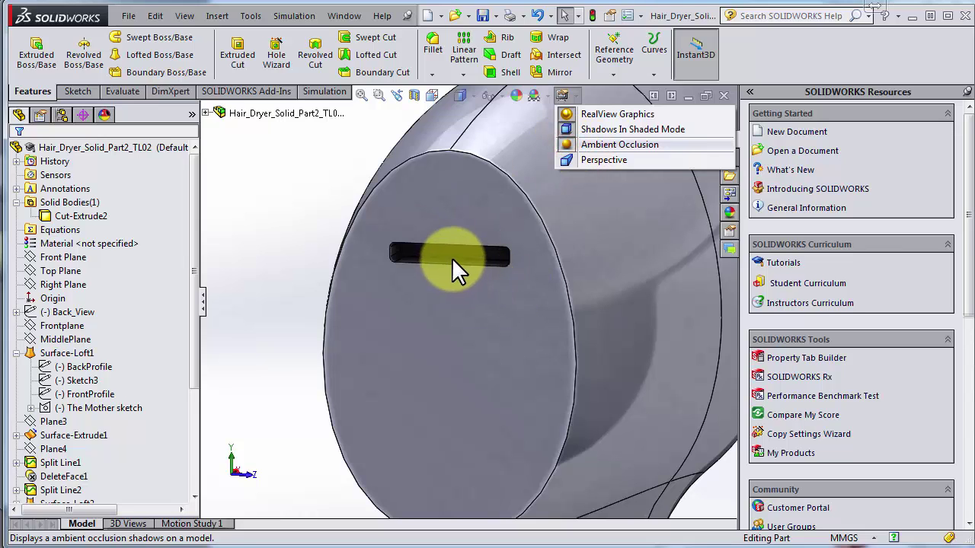
pyautogui.moveTo(451, 257)
pyautogui.mouseDown(button='middle')
pyautogui.moveTo(447, 236)
pyautogui.moveTo(414, 200)
pyautogui.moveTo(375, 240)
pyautogui.moveTo(517, 268)
pyautogui.moveTo(435, 267)
pyautogui.moveTo(424, 244)
pyautogui.moveTo(413, 251)
pyautogui.moveTo(432, 268)
pyautogui.moveTo(435, 261)
pyautogui.mouseUp(button='middle')
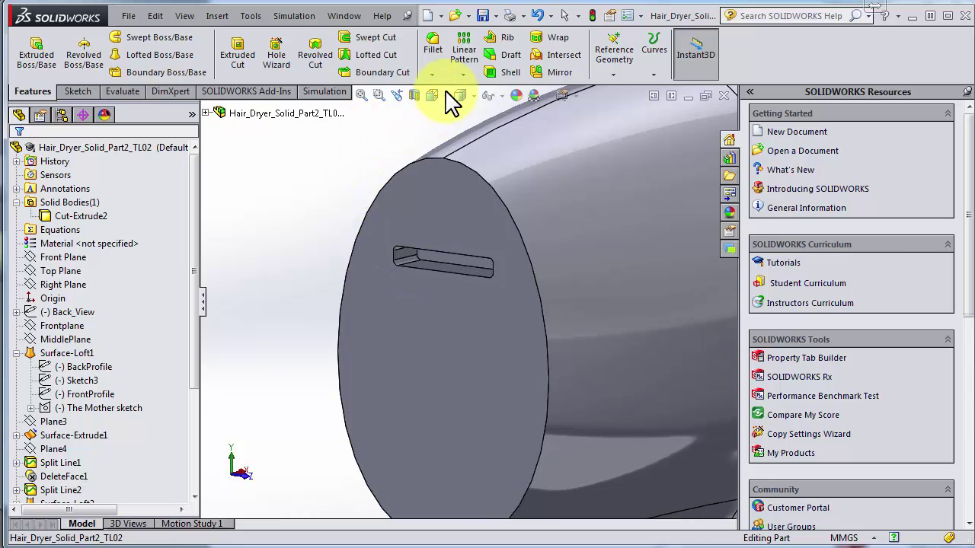
# - Start a linear pattern and set the slot's short vertical edge on the rear face as Direction 1
pyautogui.click(464, 42)
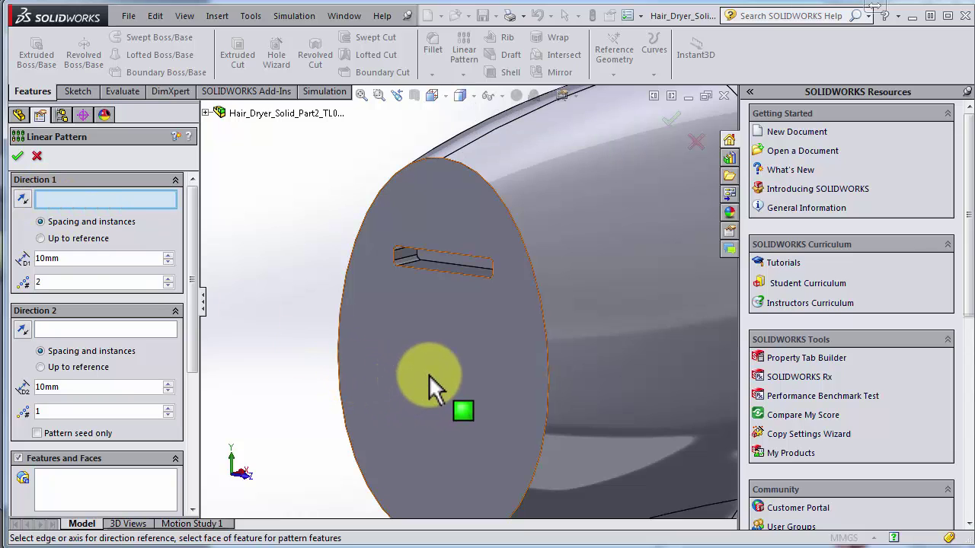
pyautogui.scroll(-2, 440, 371)
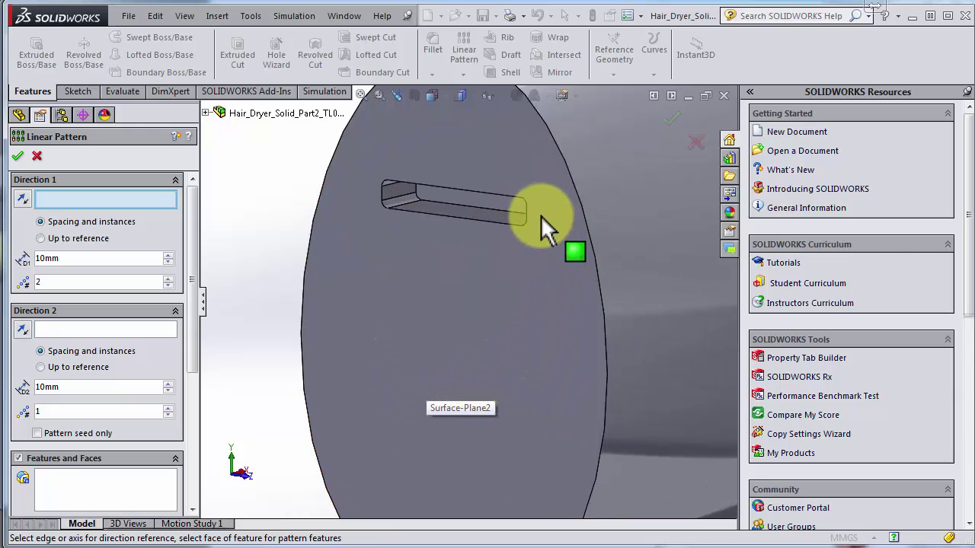
pyautogui.scroll(-2, 460, 243)
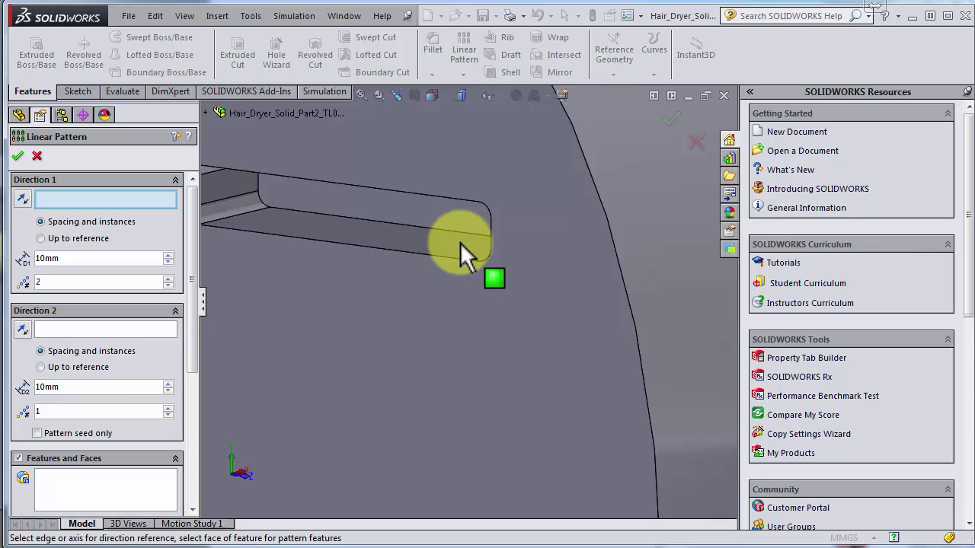
pyautogui.scroll(-2, 462, 241)
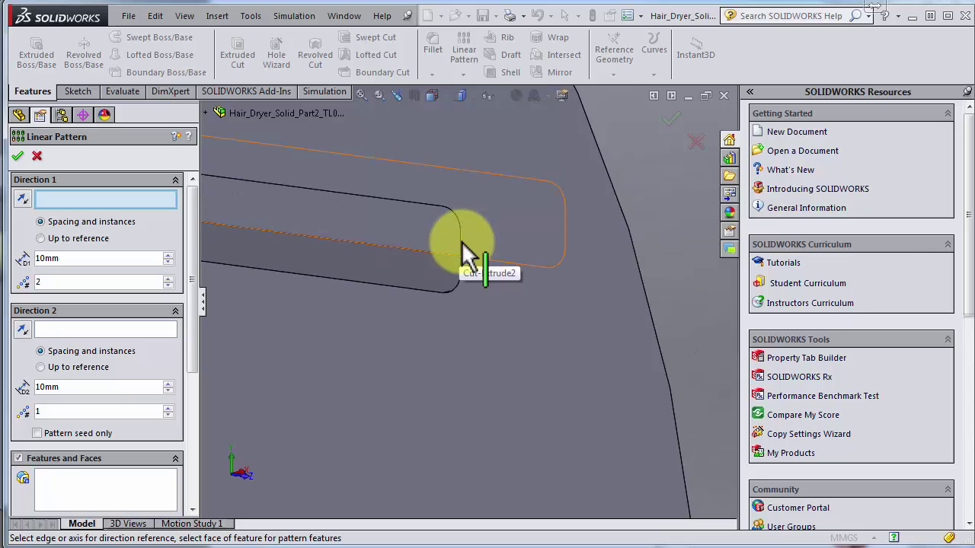
pyautogui.click(462, 241)
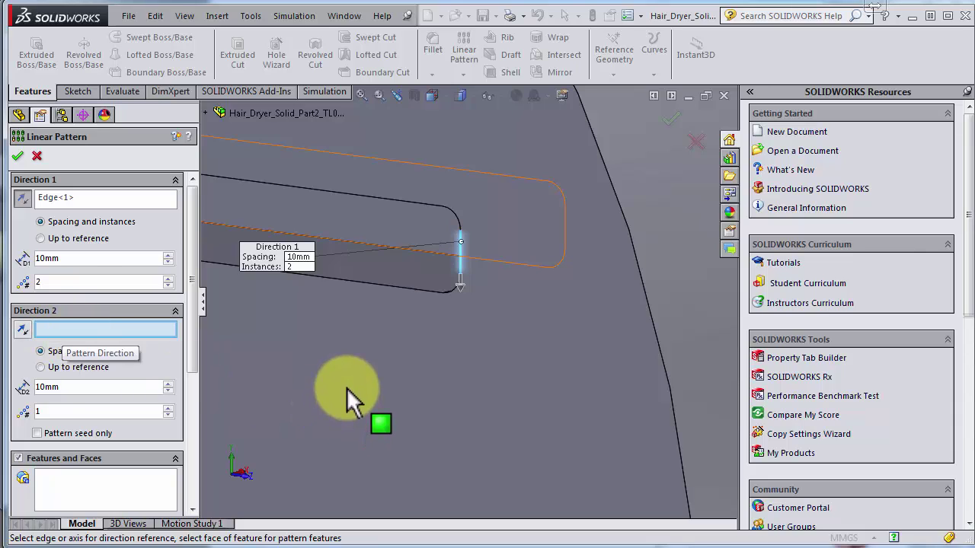
# - Set the Direction 1 spacing of the linear pattern to 8 mm
pyautogui.write('80')
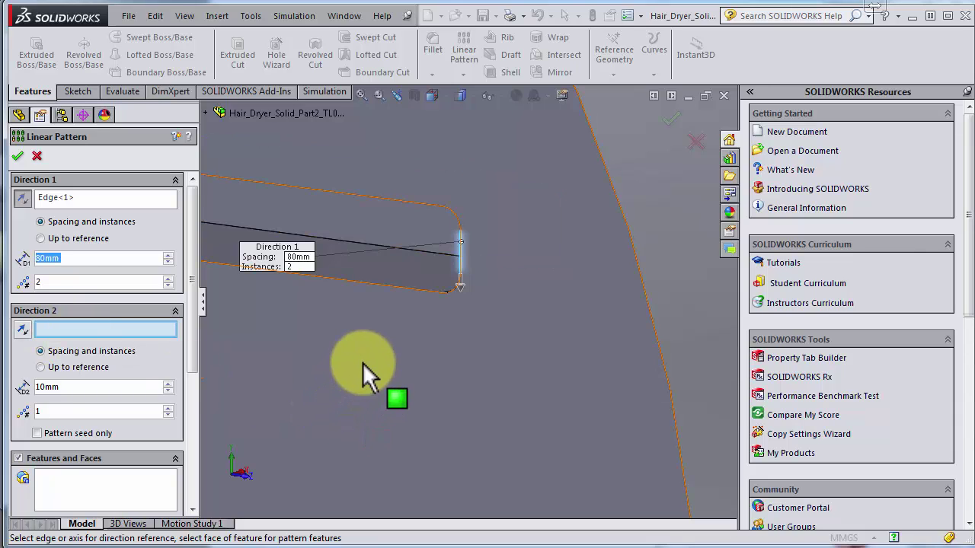
pyautogui.scroll(-3, 362, 362)
pyautogui.scroll(-2, 357, 353)
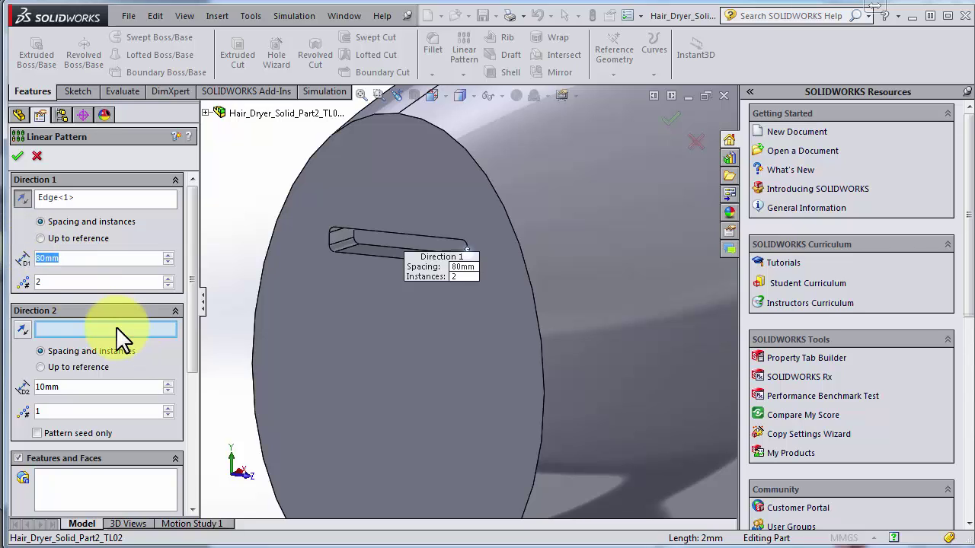
pyautogui.write('8')
pyautogui.press('Return')
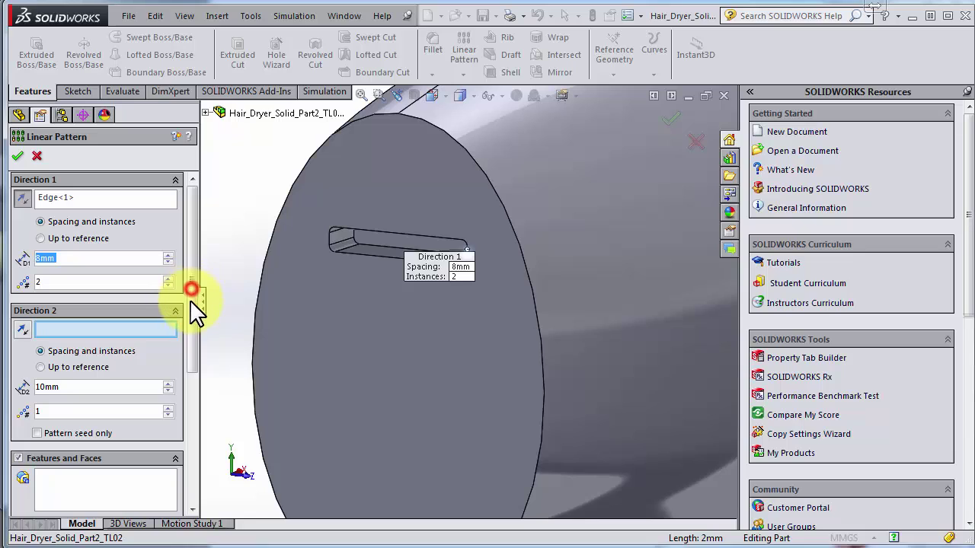
# - Choose the slot cut in the rear face as the feature to pattern
pyautogui.scroll(-1, 181, 384)
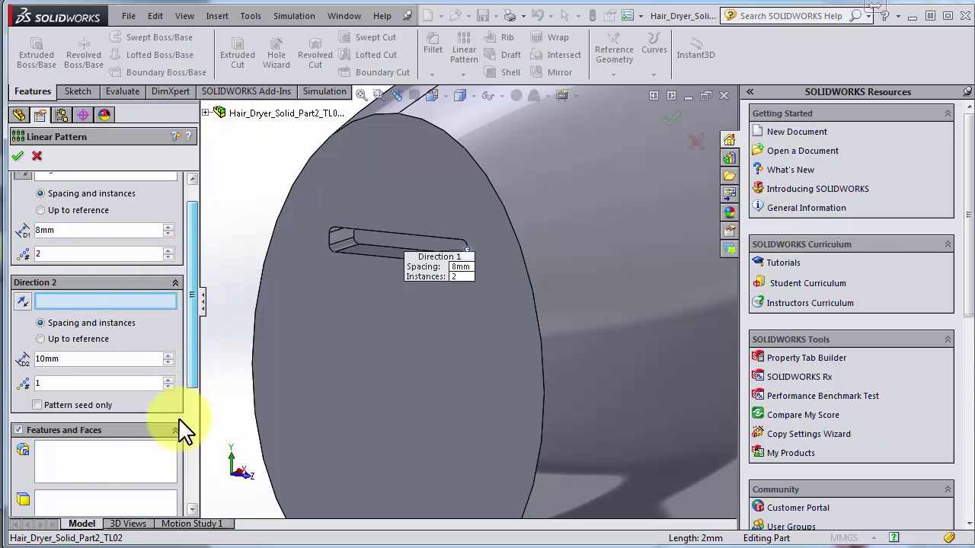
pyautogui.scroll(-5, 181, 415)
pyautogui.scroll(-3, 34, 479)
pyautogui.click(39, 463)
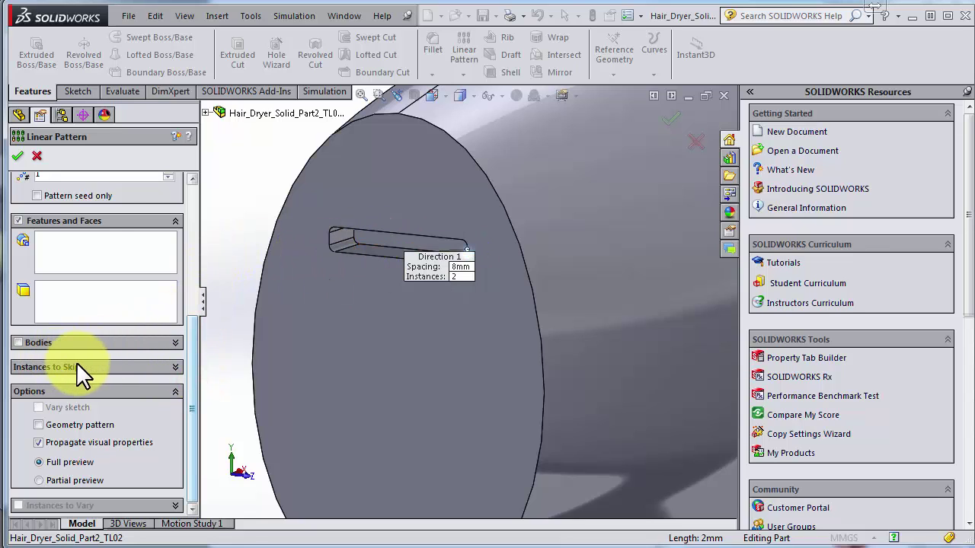
pyautogui.scroll(3, 77, 375)
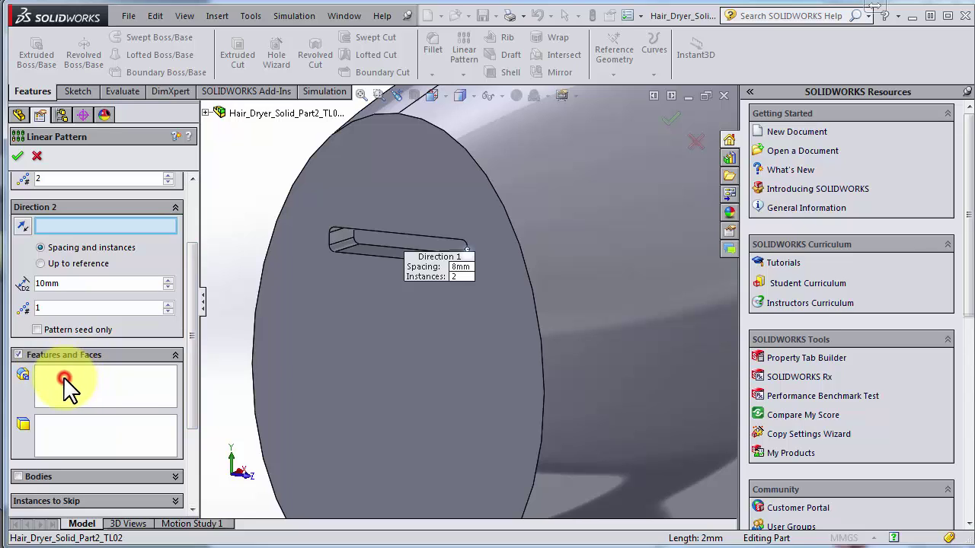
pyautogui.click(65, 378)
pyautogui.click(67, 389)
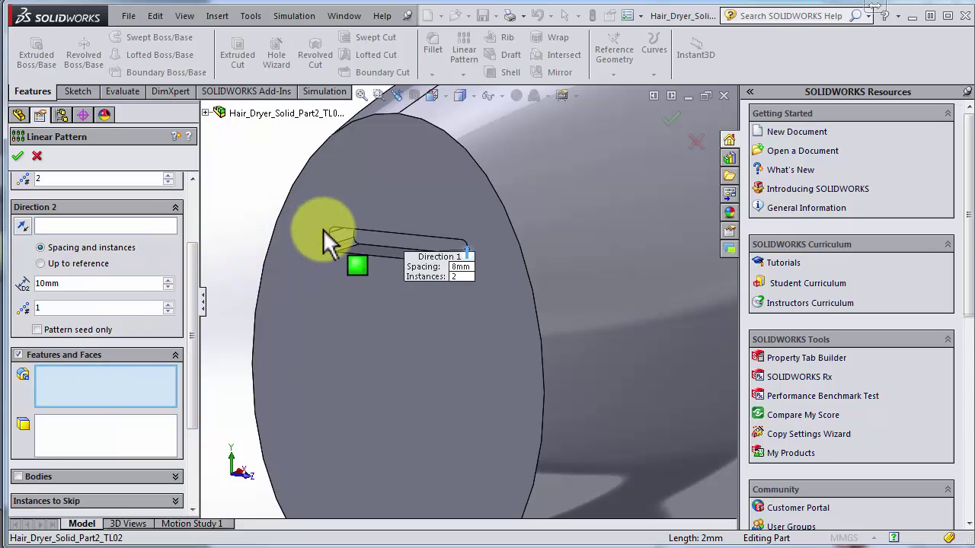
pyautogui.click(366, 237)
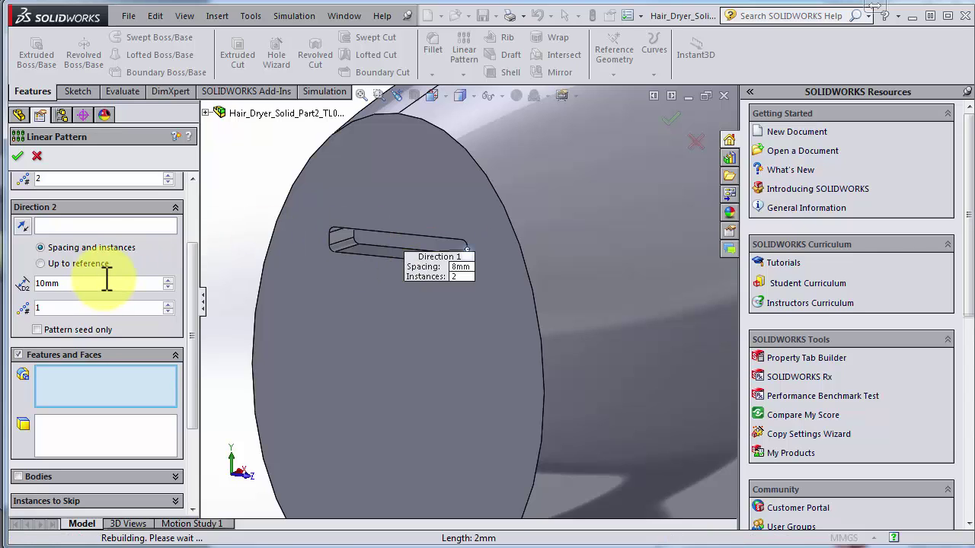
# - Set the number of instances in Direction 1 to 6, keeping a single instance in Direction 2
pyautogui.click(168, 304)
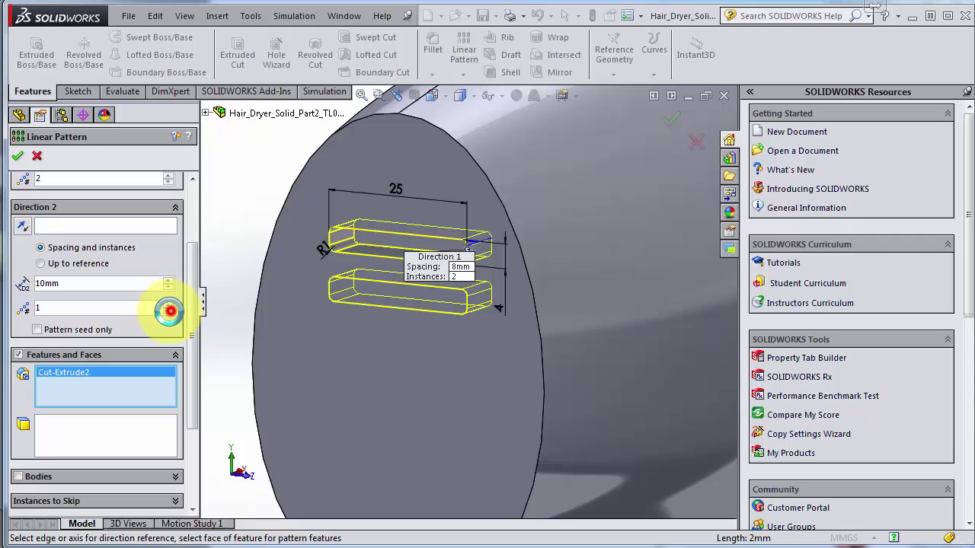
pyautogui.click(168, 312)
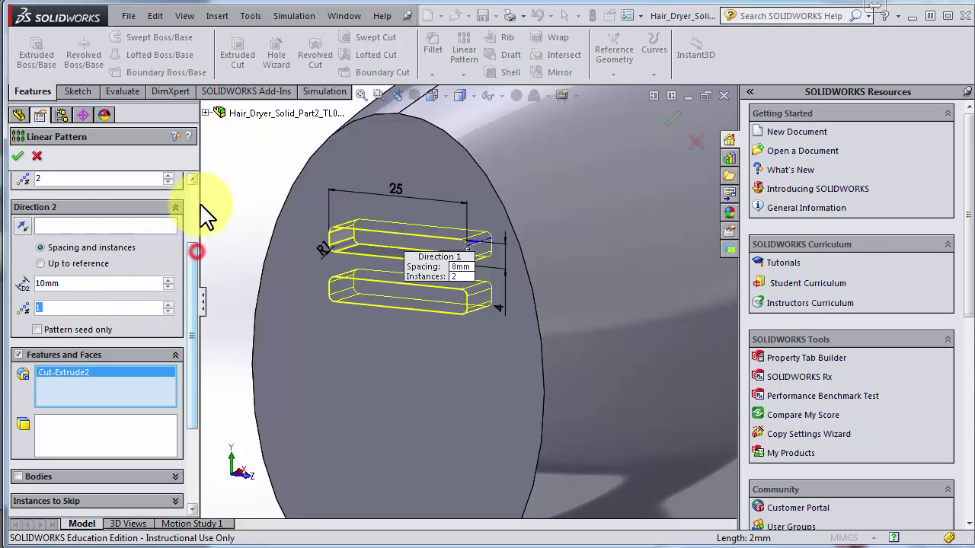
pyautogui.scroll(3, 96, 255)
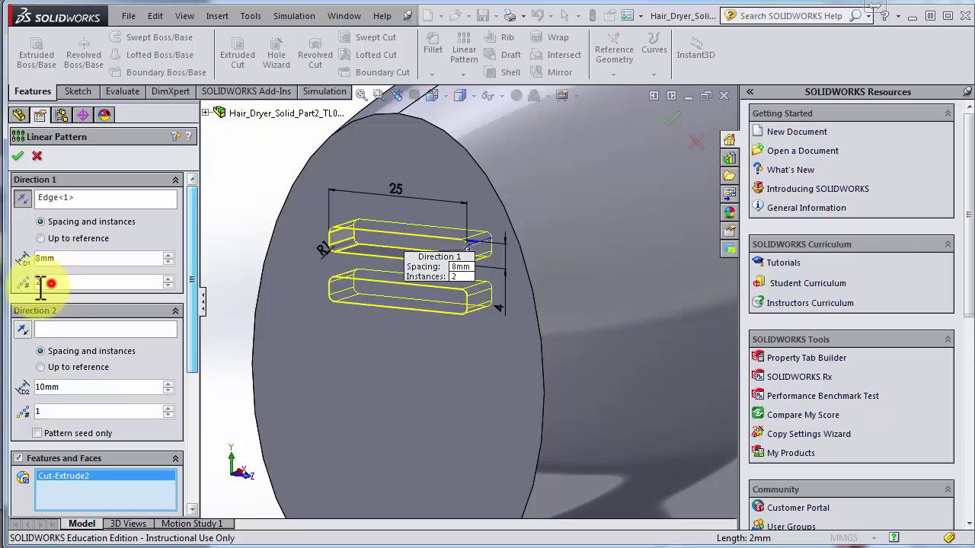
pyautogui.click(168, 277)
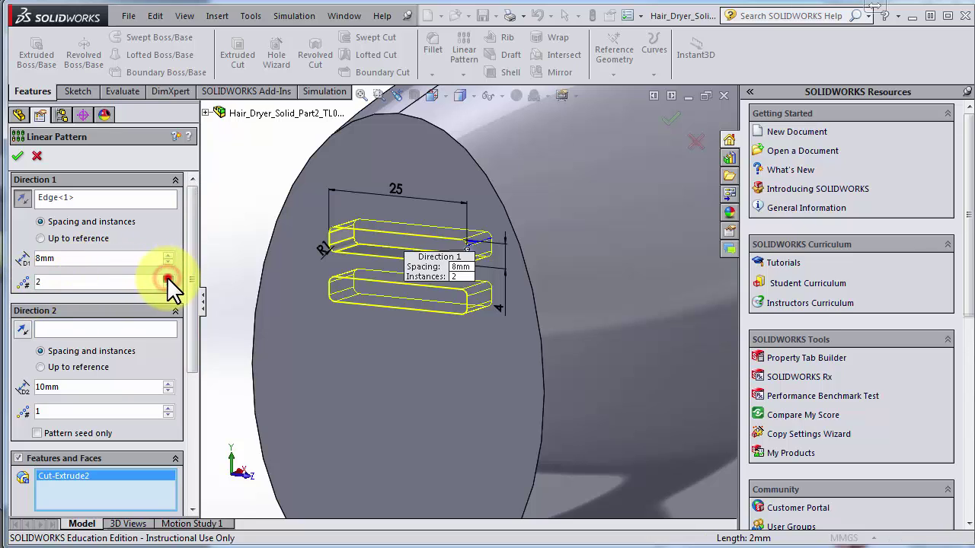
pyautogui.click(168, 279)
pyautogui.click(168, 278)
pyautogui.click(168, 279)
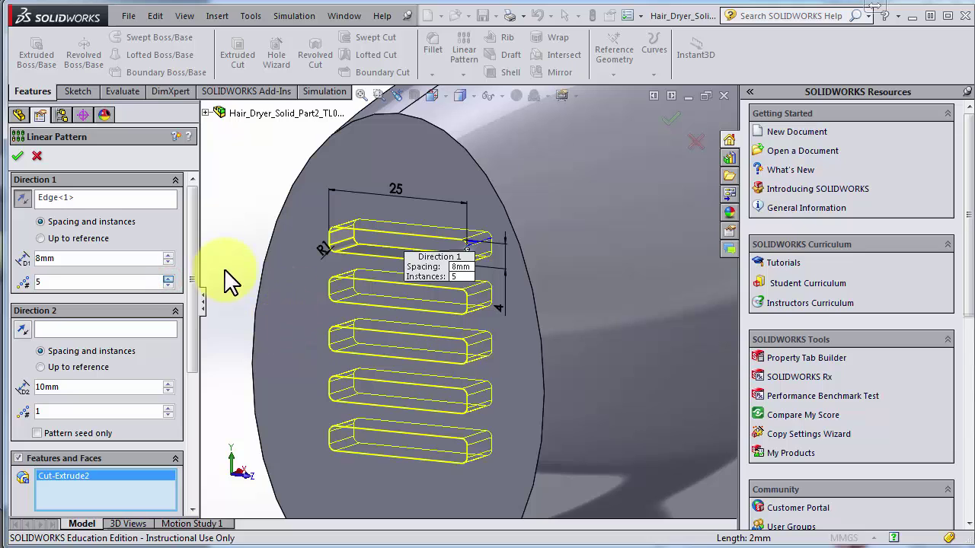
pyautogui.click(168, 279)
pyautogui.moveTo(347, 346)
pyautogui.mouseDown(button='middle')
pyautogui.moveTo(313, 296)
pyautogui.moveTo(331, 318)
pyautogui.mouseUp(button='middle')
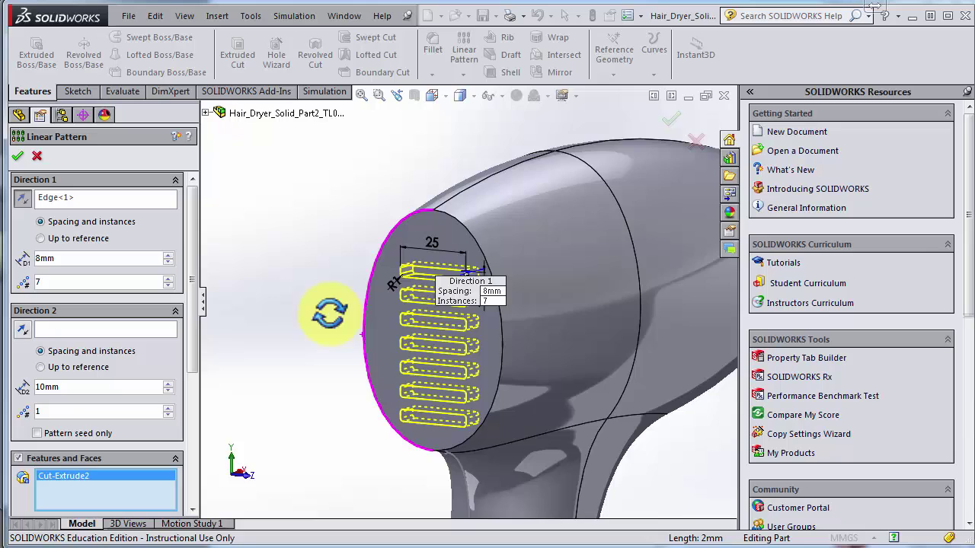
pyautogui.click(168, 284)
# - Set the Direction 1 spacing to 9 mm and finish the linear pattern of slots
pyautogui.moveTo(471, 419); pyautogui.dragTo(448, 413, button='middle')
pyautogui.moveTo(100, 256); pyautogui.dragTo(2, 257)
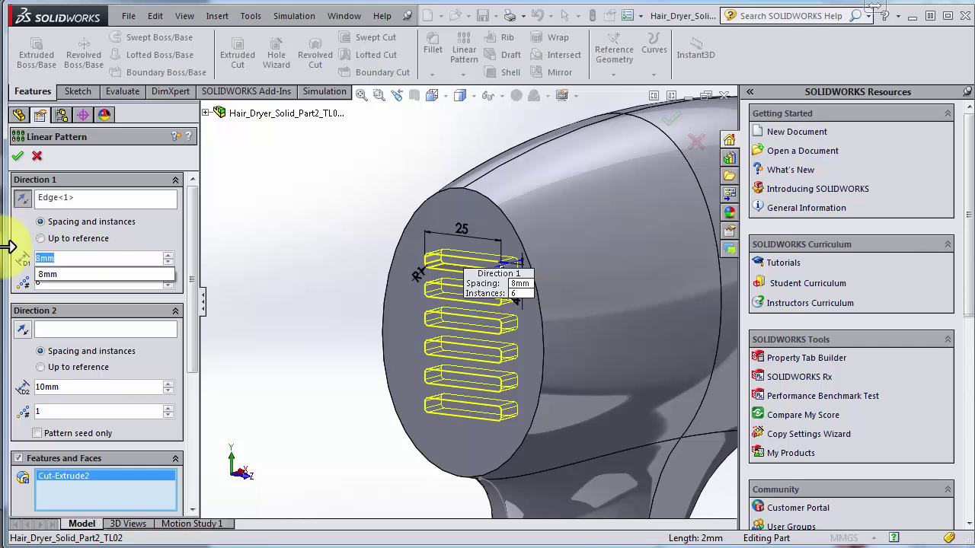
pyautogui.write('9')
pyautogui.press('Return')
pyautogui.moveTo(305, 388); pyautogui.dragTo(288, 363, button='middle')
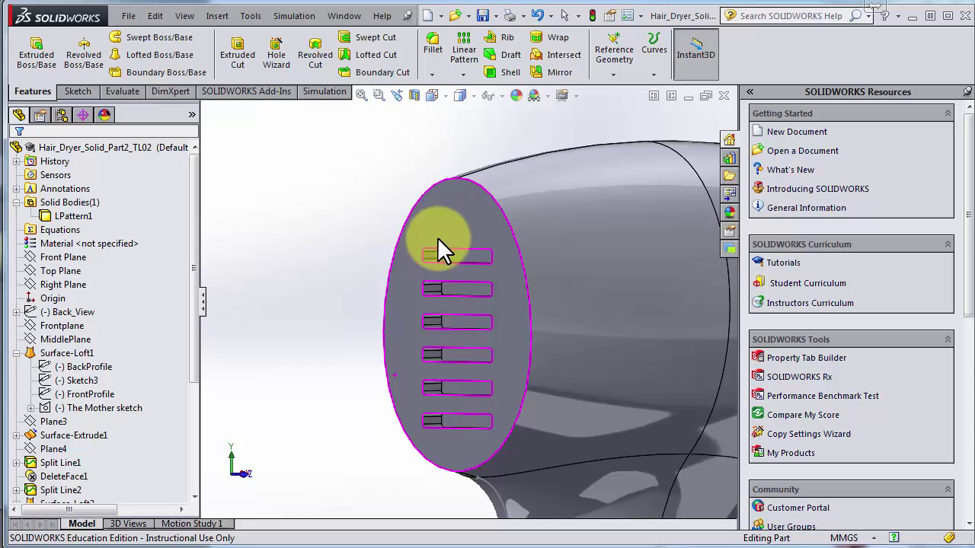
pyautogui.moveTo(437, 238); pyautogui.dragTo(410, 278, button='middle')
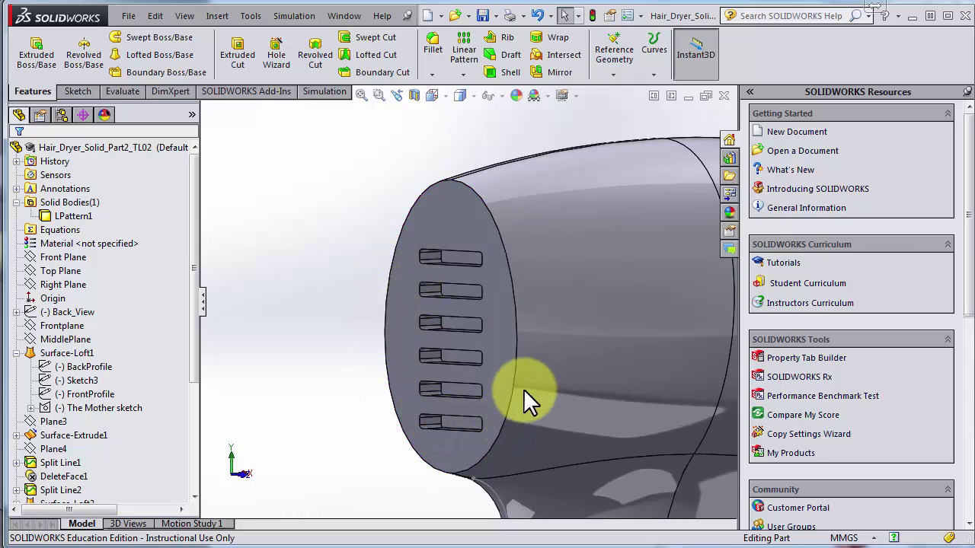
pyautogui.moveTo(524, 388); pyautogui.dragTo(468, 290, button='middle')
pyautogui.scroll(5, 464, 274)
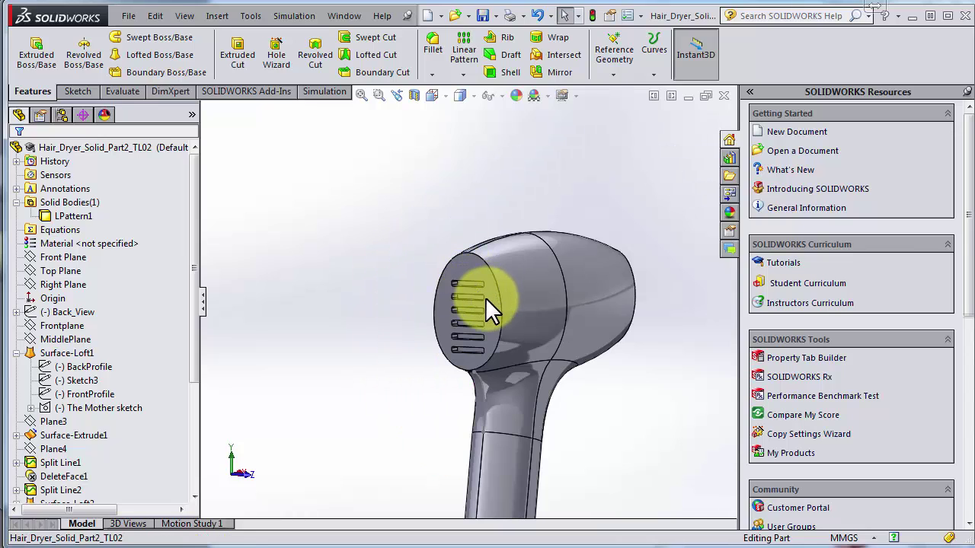
pyautogui.scroll(-5, 480, 276)
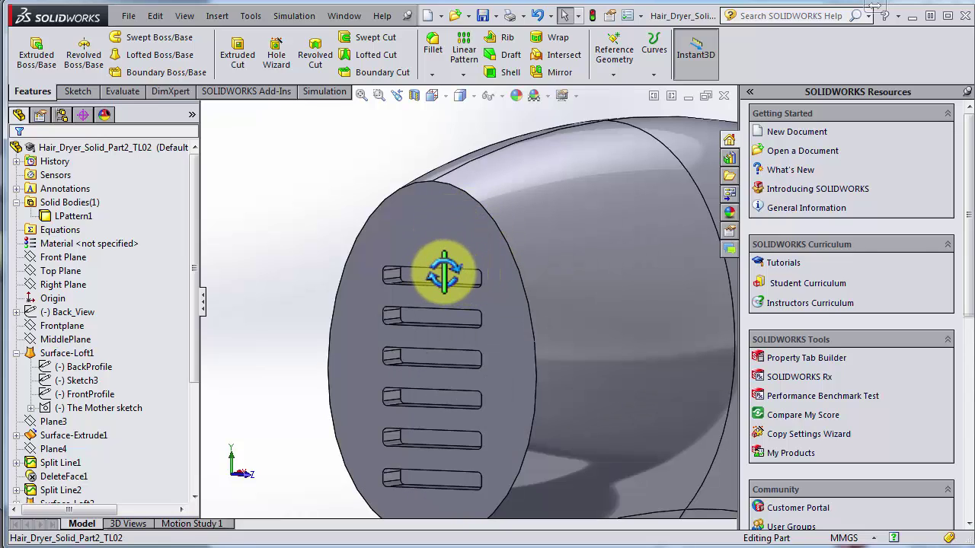
pyautogui.moveTo(377, 268)
pyautogui.mouseDown(button='middle')
pyautogui.moveTo(433, 284)
pyautogui.moveTo(413, 263)
pyautogui.mouseUp(button='middle')
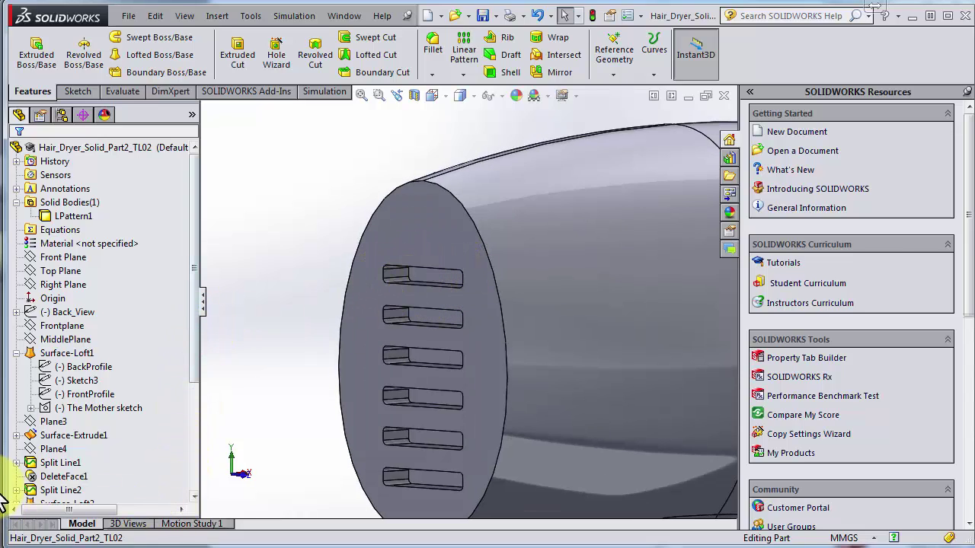
# - Open the sketch of the original slot cut, Cut-Extrude2, for editing
pyautogui.scroll(-4, 12, 486)
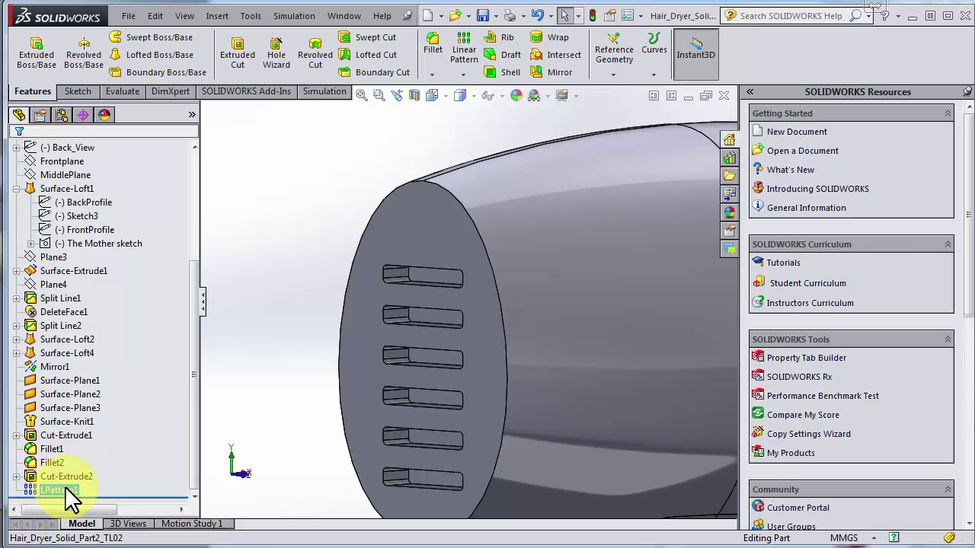
pyautogui.doubleClick(64, 487)
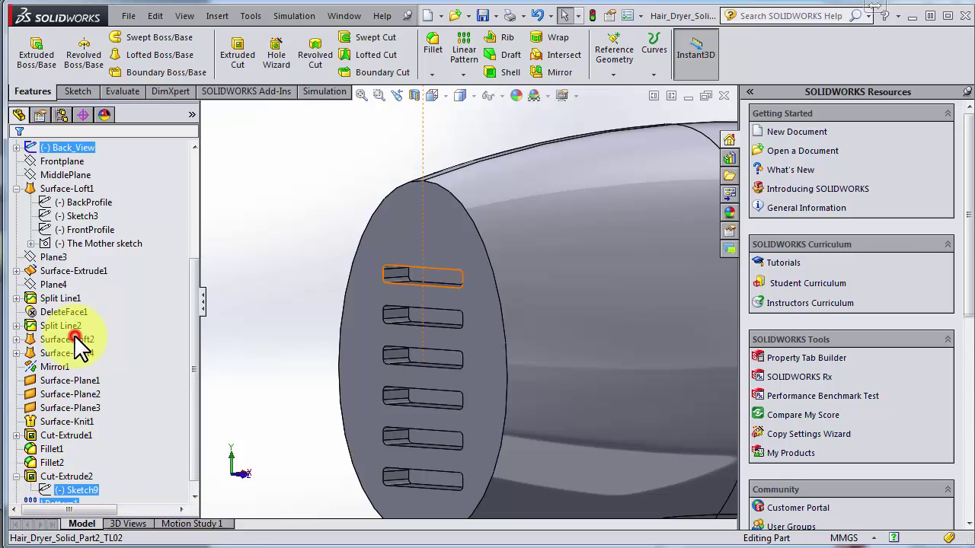
pyautogui.rightClick(66, 490)
pyautogui.click(74, 337)
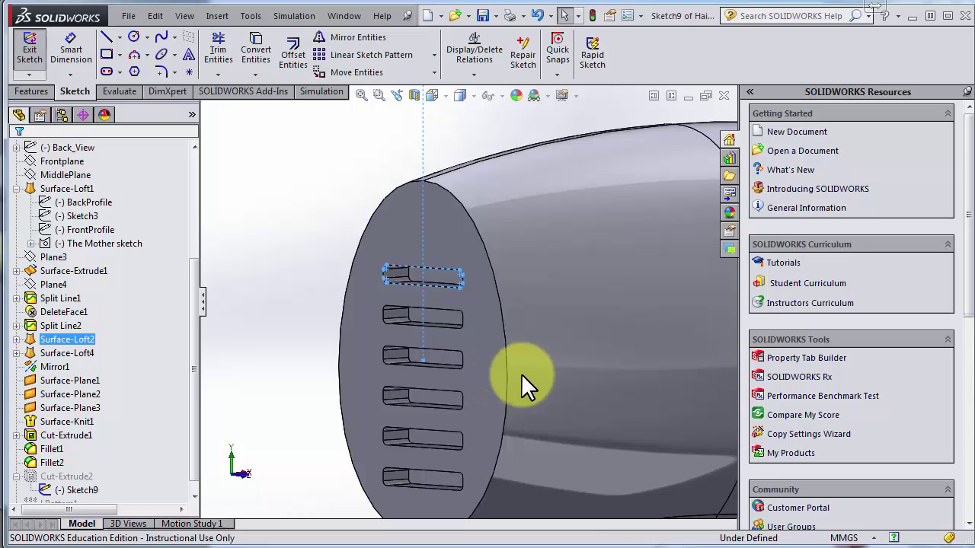
# - Draw a horizontal centerline across the slot profile, connecting the midpoints of its two short vertical sides, about 25 mm long
pyautogui.scroll(-3, 525, 375)
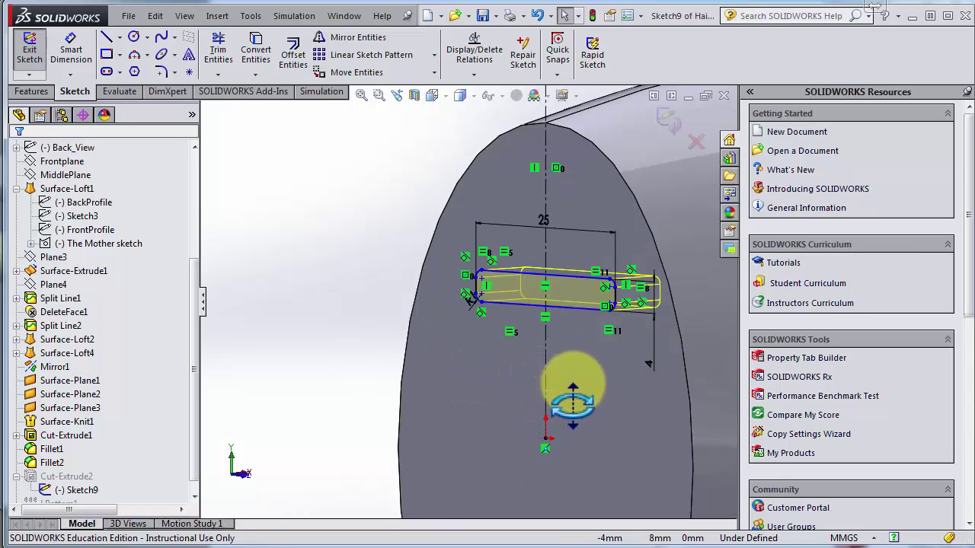
pyautogui.moveTo(573, 383); pyautogui.dragTo(545, 380, button='middle')
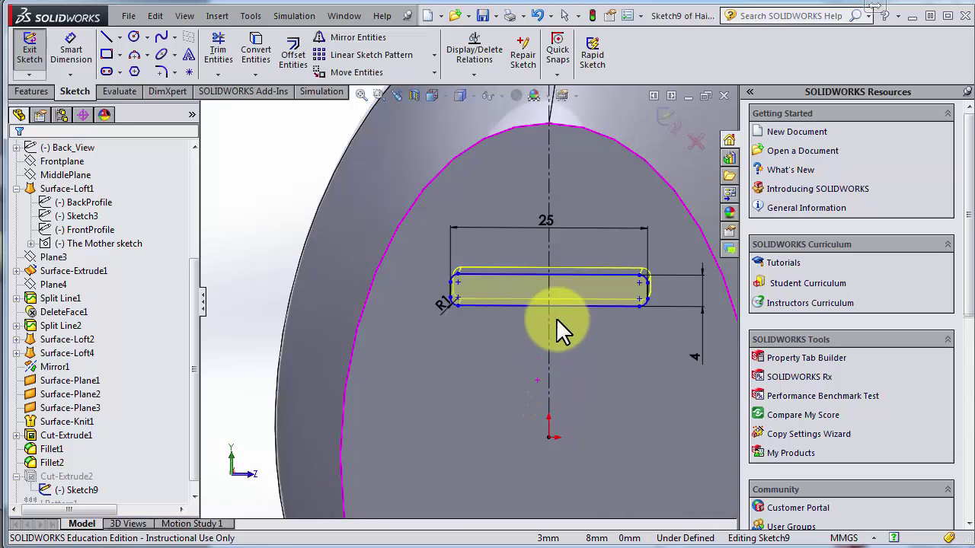
pyautogui.moveTo(557, 320); pyautogui.dragTo(539, 282, button='middle')
pyautogui.moveTo(529, 405); pyautogui.dragTo(506, 390, button='middle')
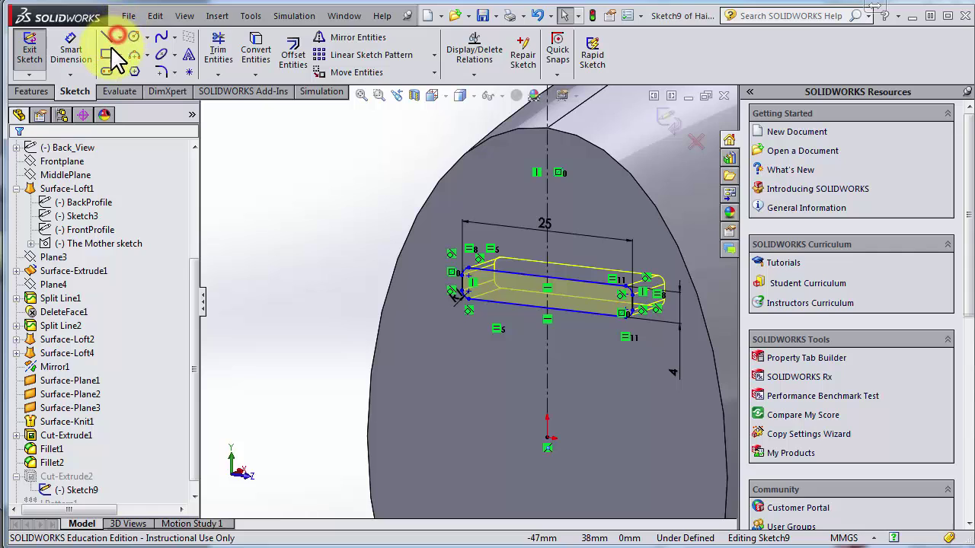
pyautogui.press('l')
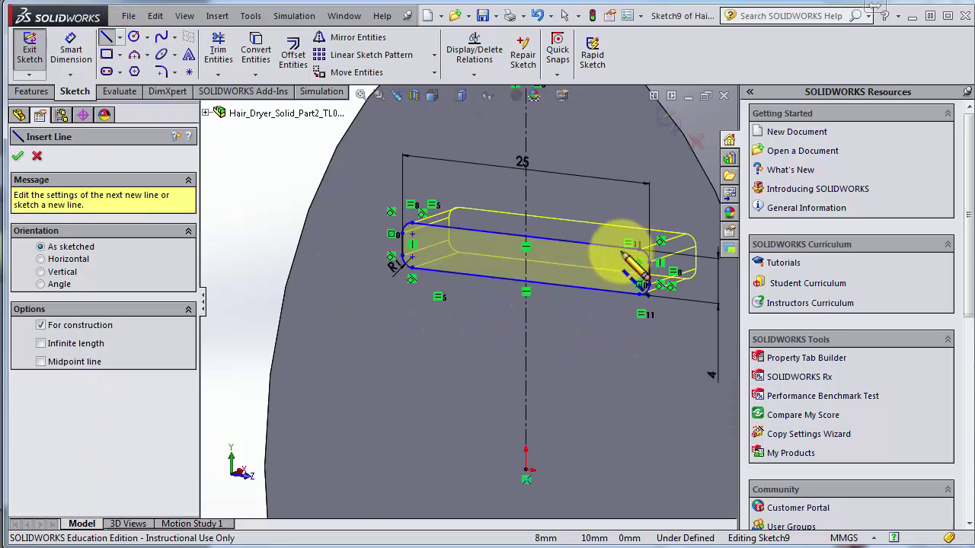
pyautogui.scroll(-3, 624, 259)
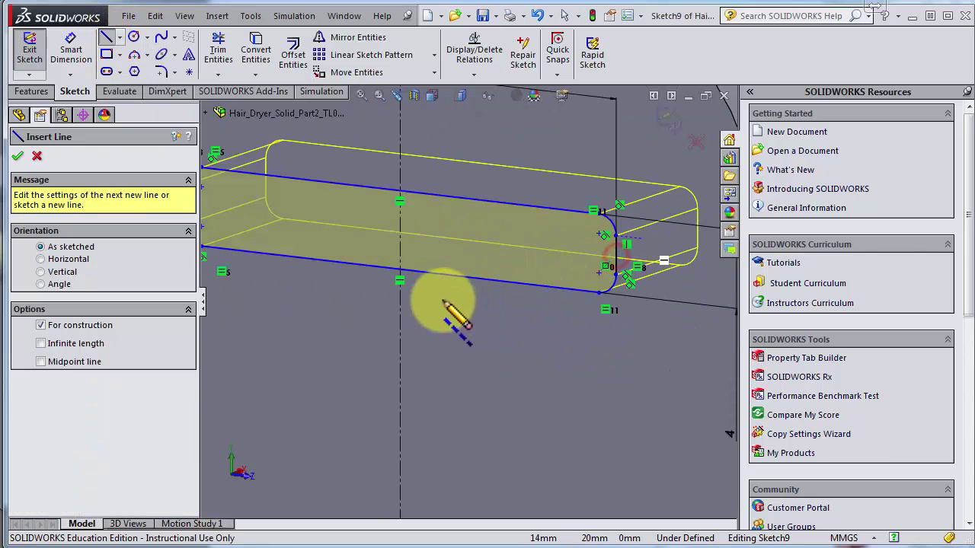
pyautogui.scroll(1, 238, 231)
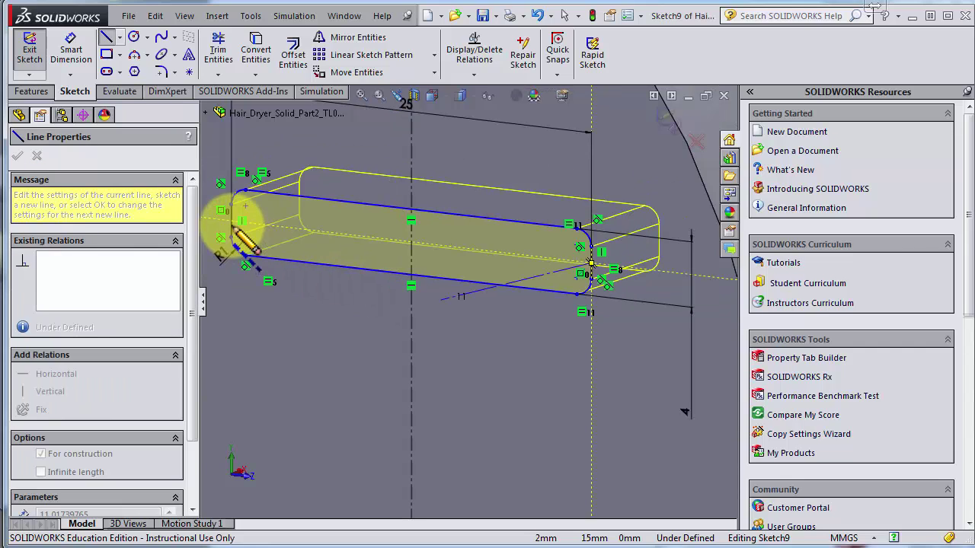
pyautogui.click(232, 223)
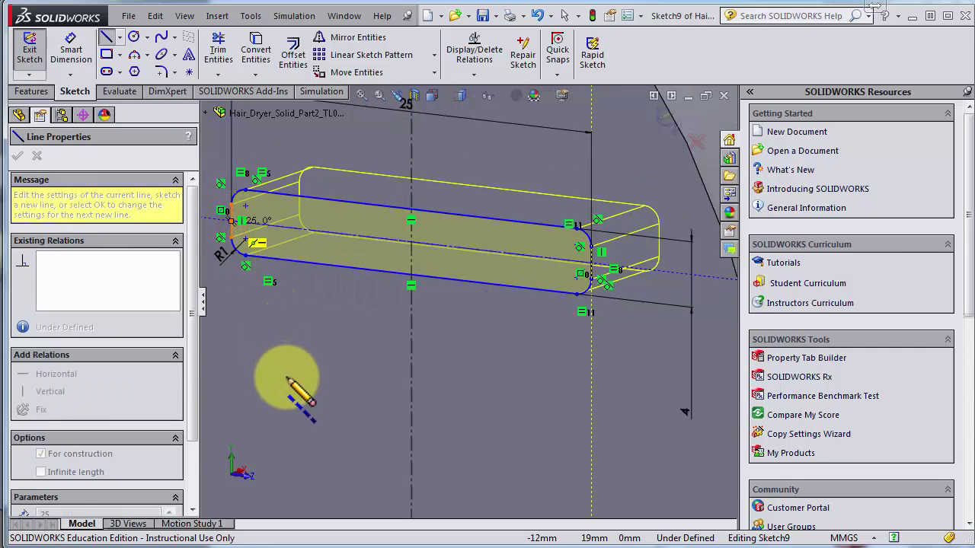
# - Dimension the vertical distance from the slot's horizontal centerline to the origin and set it to 20 mm
pyautogui.press('Escape')
pyautogui.press('Escape')
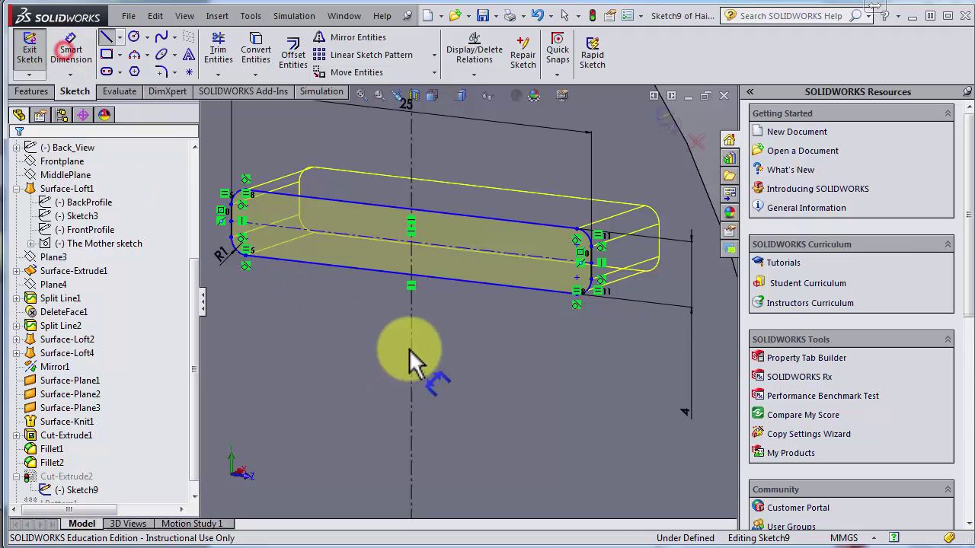
pyautogui.click(430, 245)
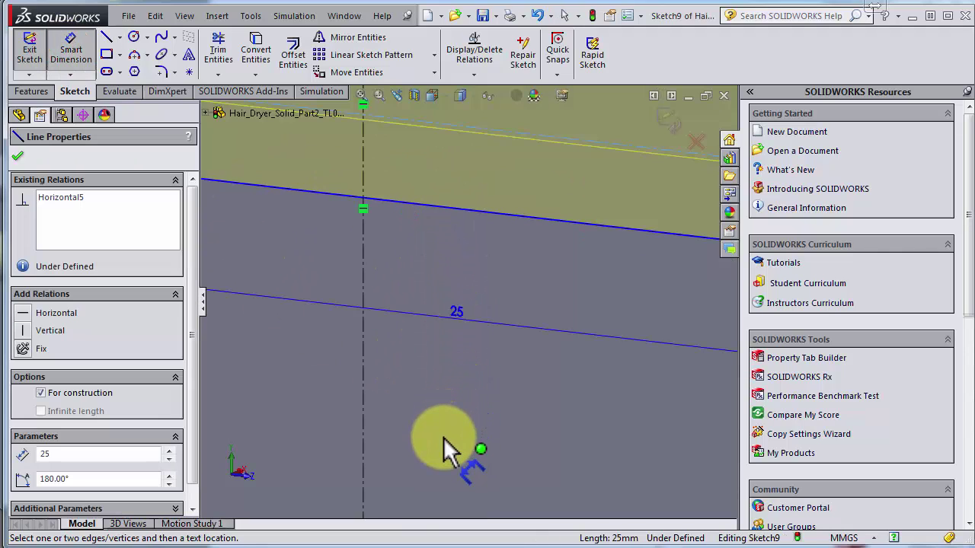
pyautogui.scroll(3, 443, 437)
pyautogui.click(443, 438)
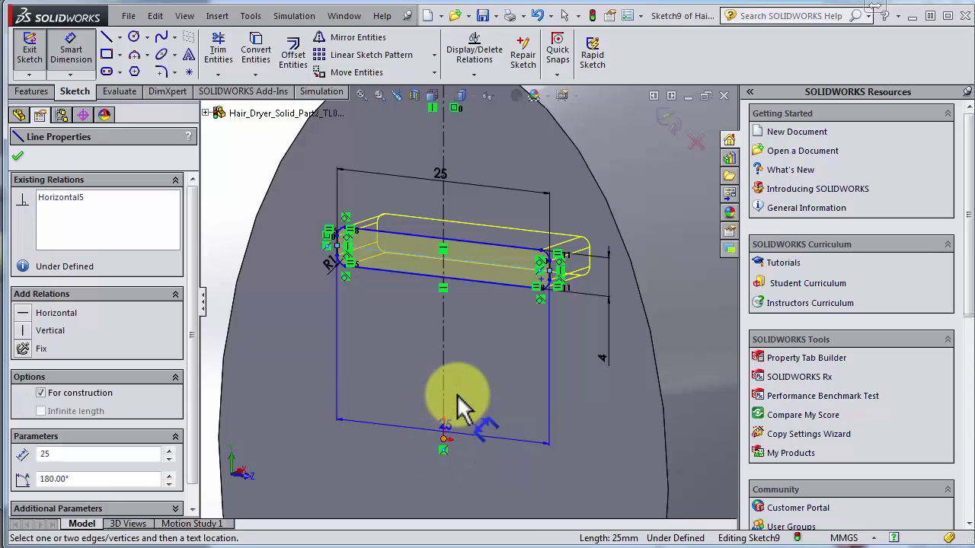
pyautogui.scroll(3, 305, 313)
pyautogui.click(305, 313)
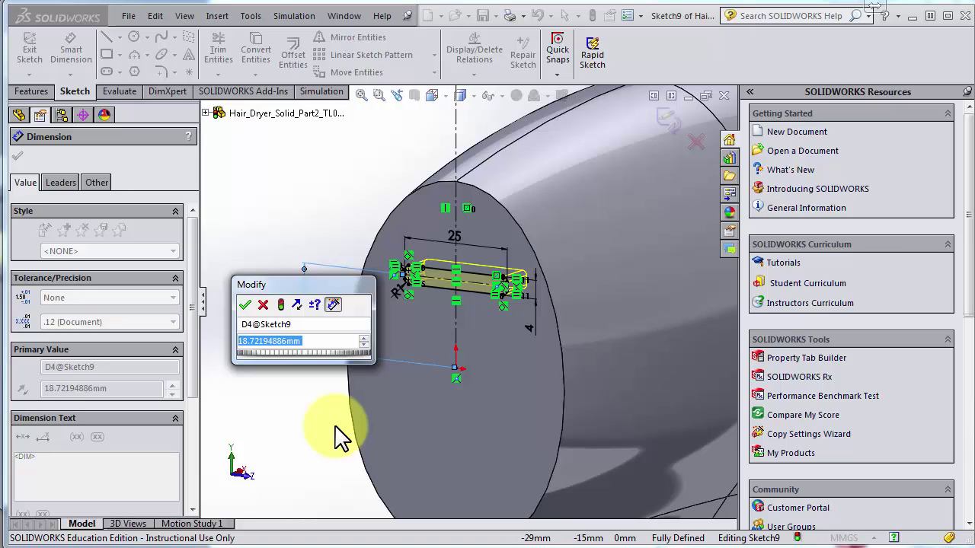
pyautogui.write('20')
pyautogui.press('Return')
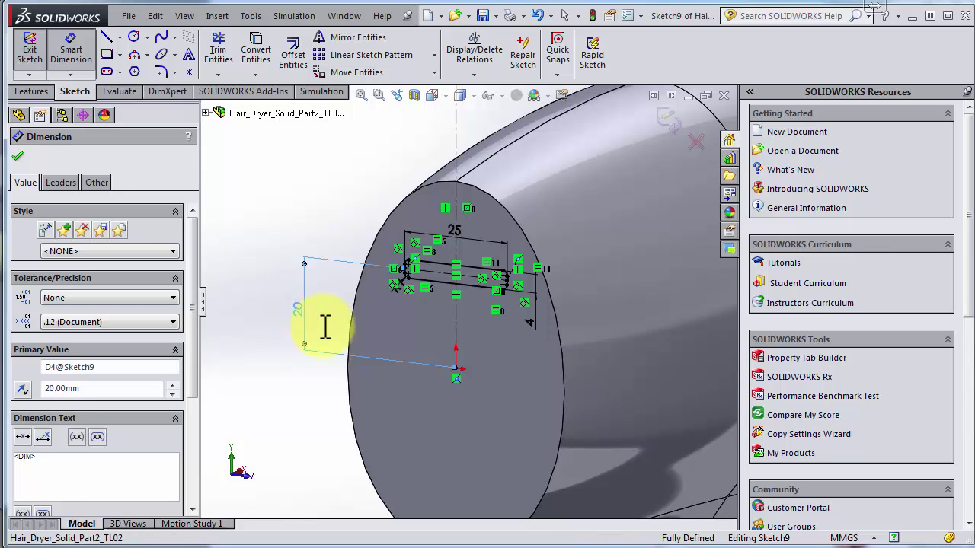
# - Set the slot centerline's height above the origin to 24 mm and exit the sketch, rebuilding the model
pyautogui.doubleClick(325, 327)
pyautogui.write('24')
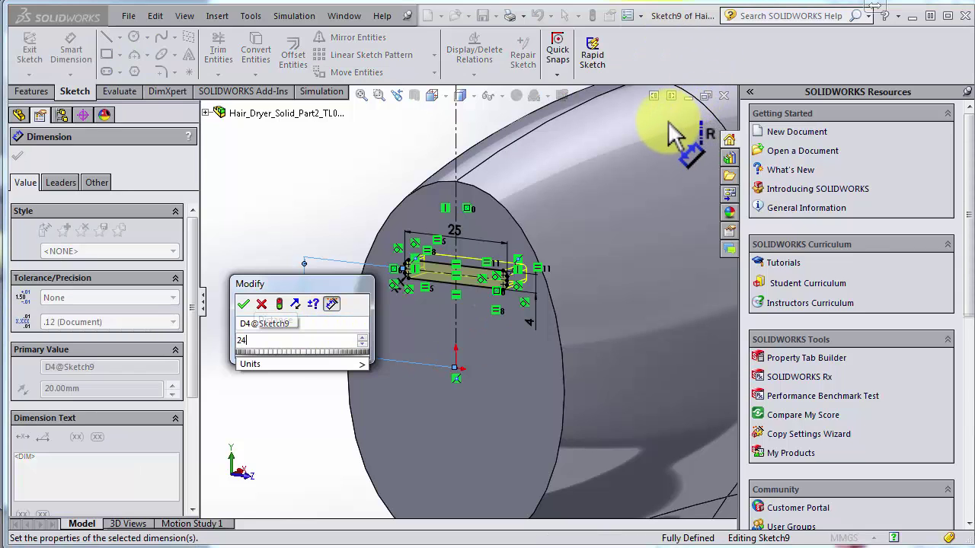
pyautogui.click(669, 121)
pyautogui.hotkey('ctrl', 'b')
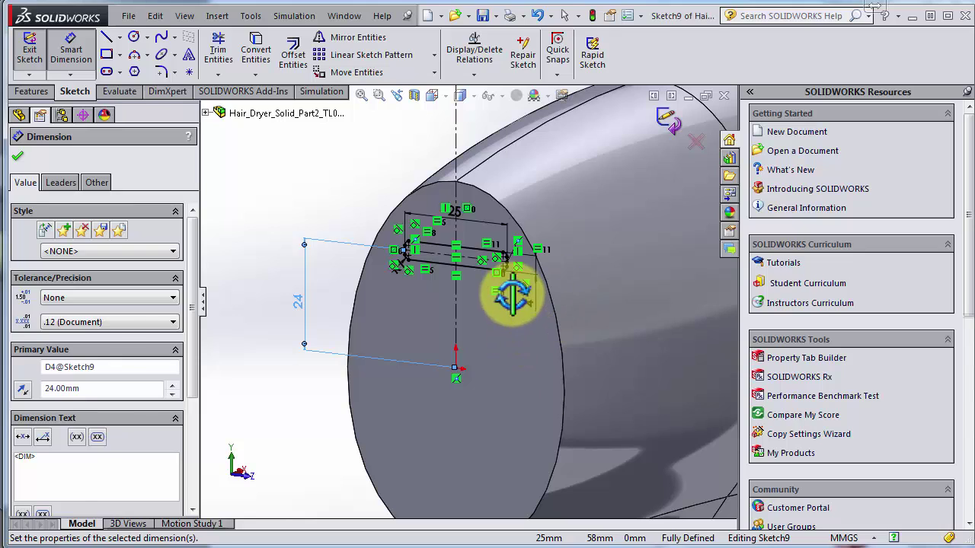
# - Examine the position of the patterned ventilation slots on the hair dryer's rear face from several angles
pyautogui.scroll(5, 525, 307)
pyautogui.moveTo(526, 307)
pyautogui.mouseDown(button='middle')
pyautogui.moveTo(576, 320)
pyautogui.moveTo(536, 318)
pyautogui.mouseUp(button='middle')
pyautogui.moveTo(459, 281); pyautogui.dragTo(425, 354, button='middle')
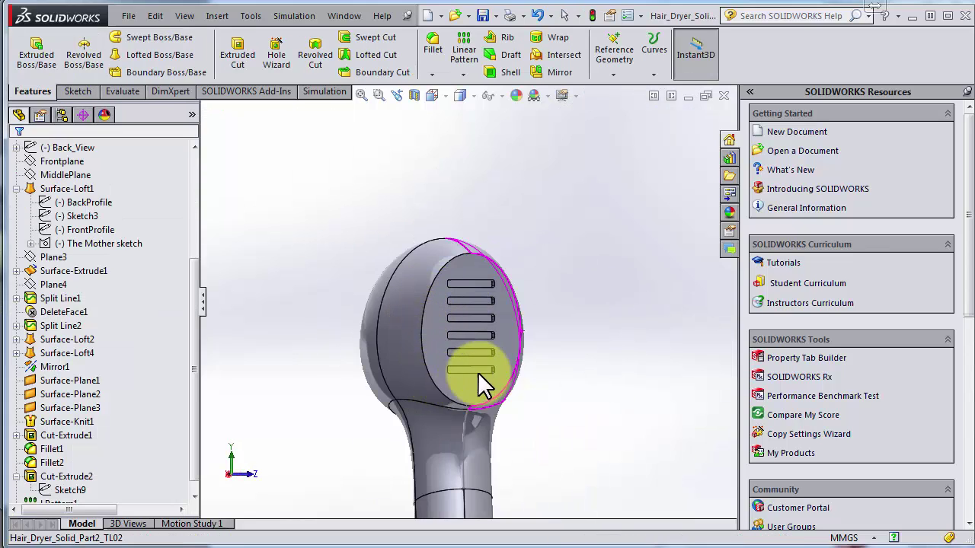
pyautogui.moveTo(477, 371); pyautogui.dragTo(509, 364, button='middle')
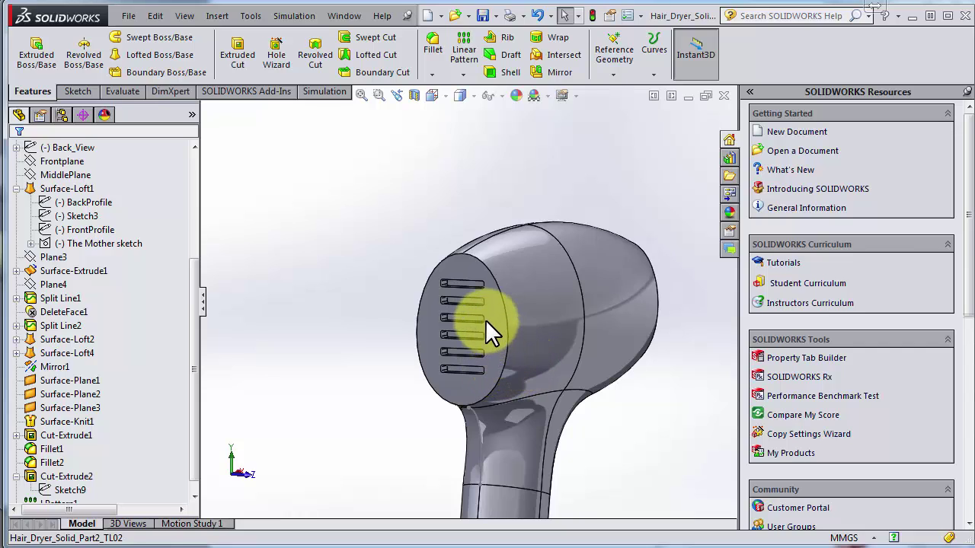
pyautogui.moveTo(485, 320); pyautogui.dragTo(486, 315, button='middle')
pyautogui.scroll(3, 457, 283)
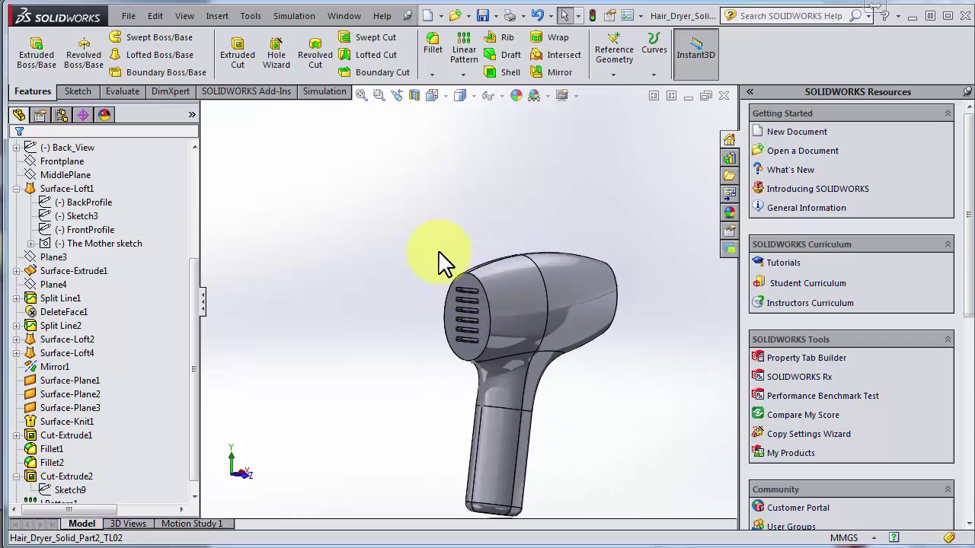
pyautogui.scroll(-4, 440, 252)
pyautogui.moveTo(444, 284); pyautogui.dragTo(448, 283, button='middle')
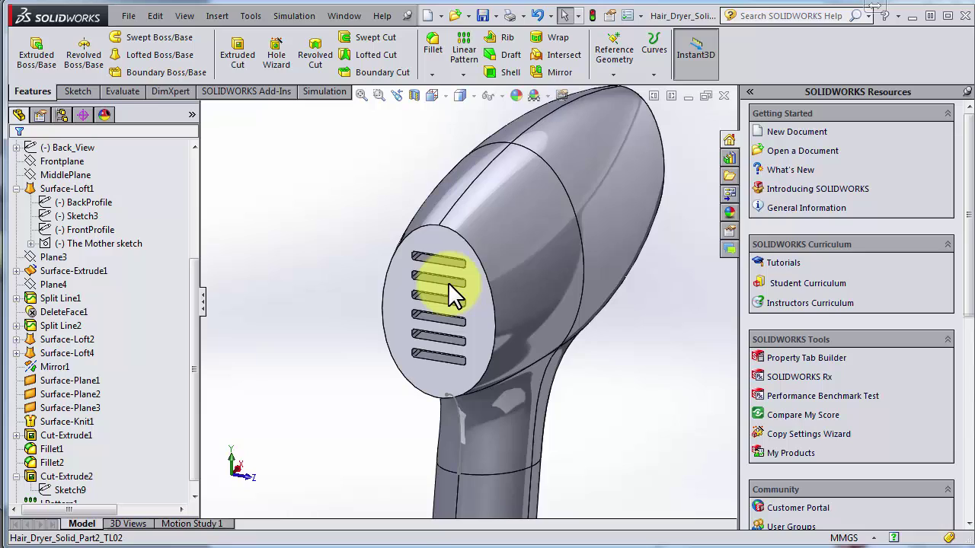
# - Set the original slot's width to 30 mm and rebuild the part so the pattern updates
pyautogui.scroll(-2, 448, 282)
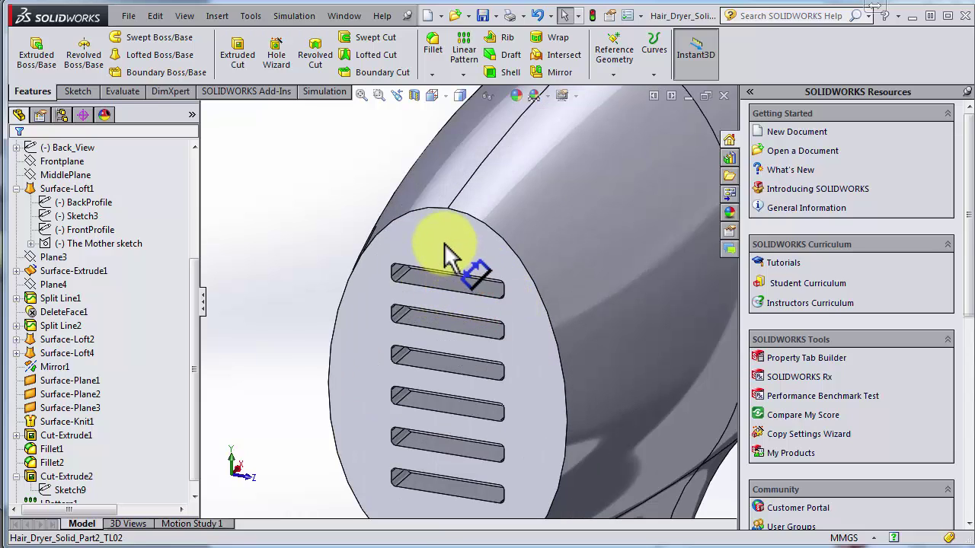
pyautogui.click(449, 256)
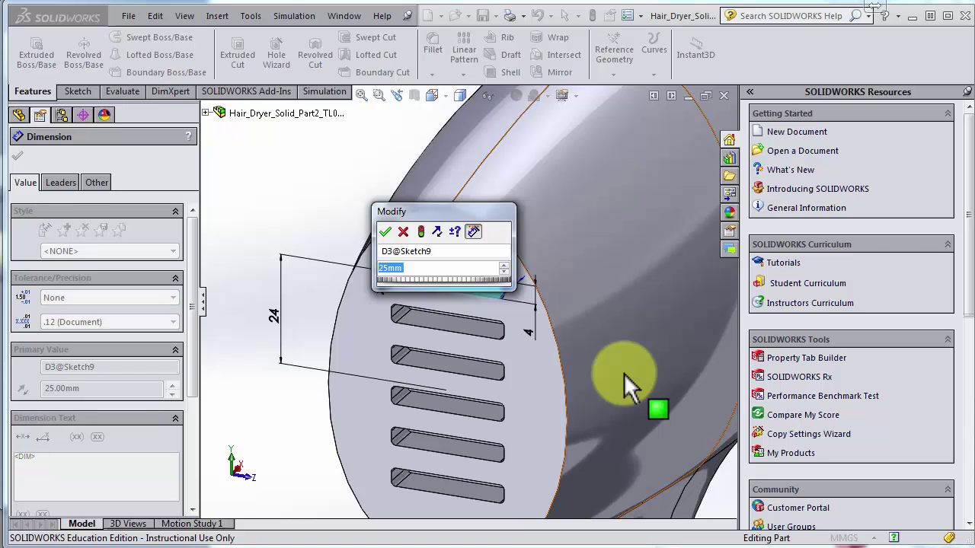
pyautogui.write('30')
pyautogui.press('Return')
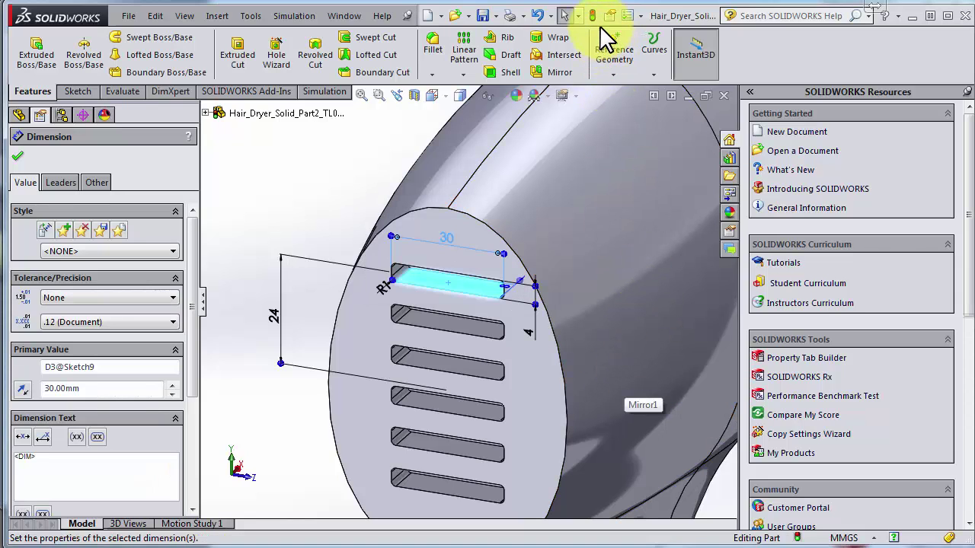
pyautogui.click(593, 20)
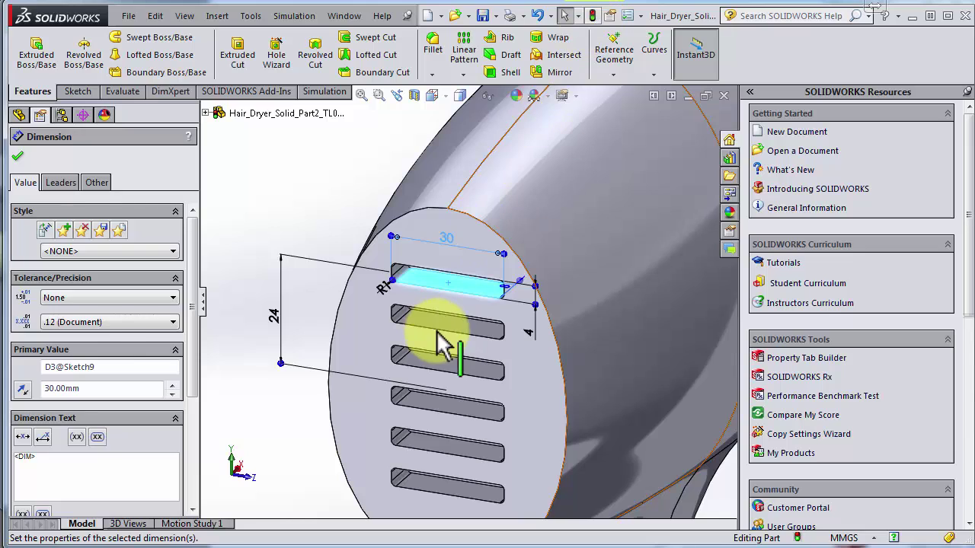
# - Examine the widened ventilation slots on the rear face and the lower end of the handle from several angles
pyautogui.moveTo(436, 329); pyautogui.dragTo(440, 296, button='middle')
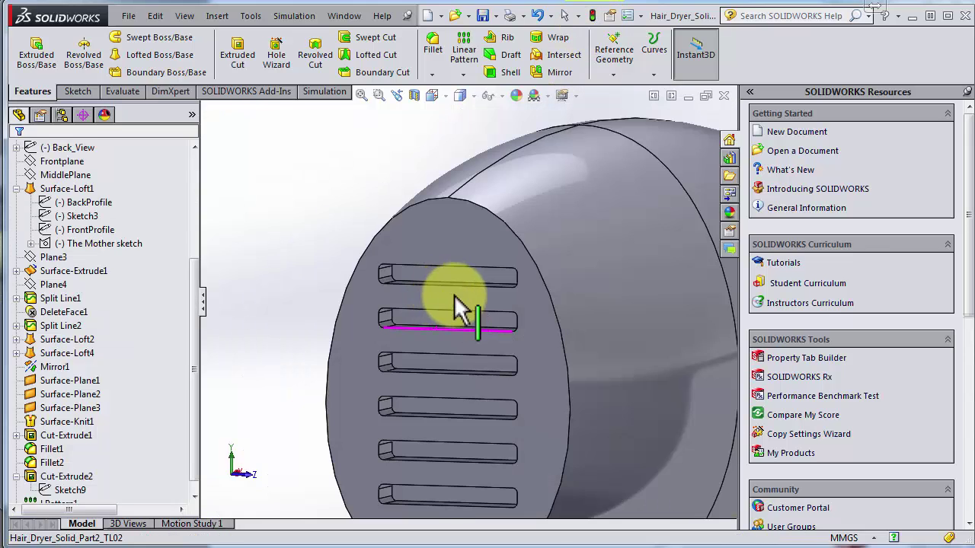
pyautogui.scroll(-4, 454, 295)
pyautogui.scroll(6, 516, 370)
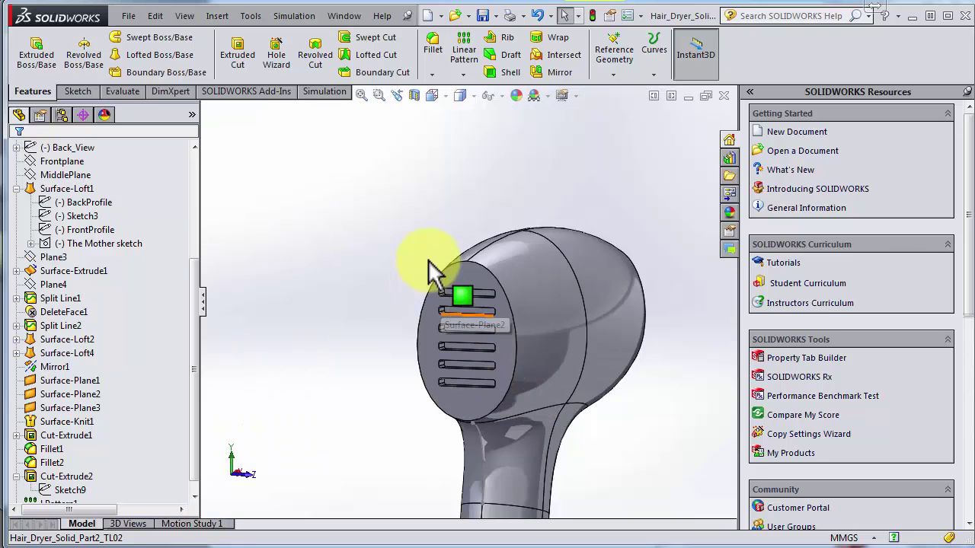
pyautogui.scroll(7, 430, 266)
pyautogui.scroll(-4, 431, 272)
pyautogui.moveTo(429, 271); pyautogui.dragTo(396, 198, button='middle')
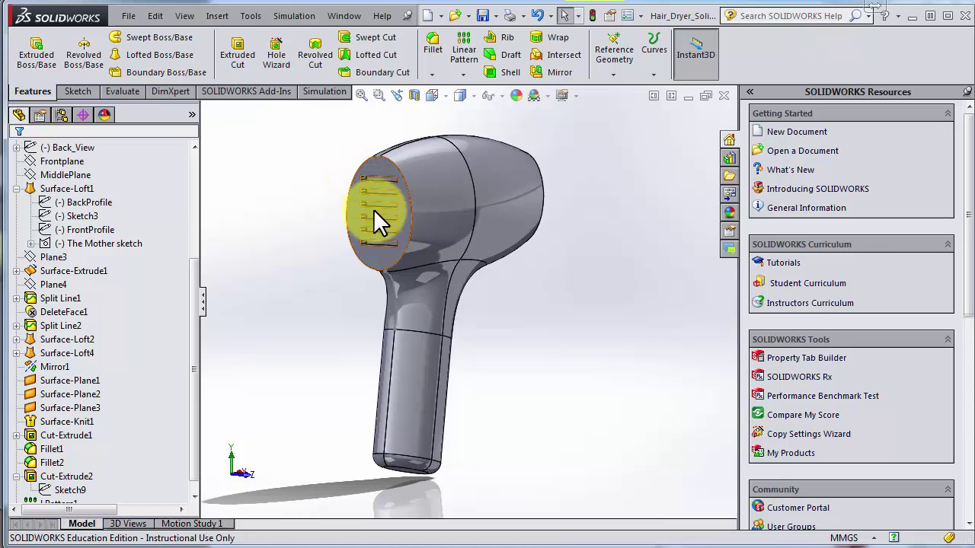
pyautogui.scroll(-4, 373, 210)
pyautogui.moveTo(369, 256); pyautogui.dragTo(450, 351, button='middle')
pyautogui.scroll(-3, 362, 228)
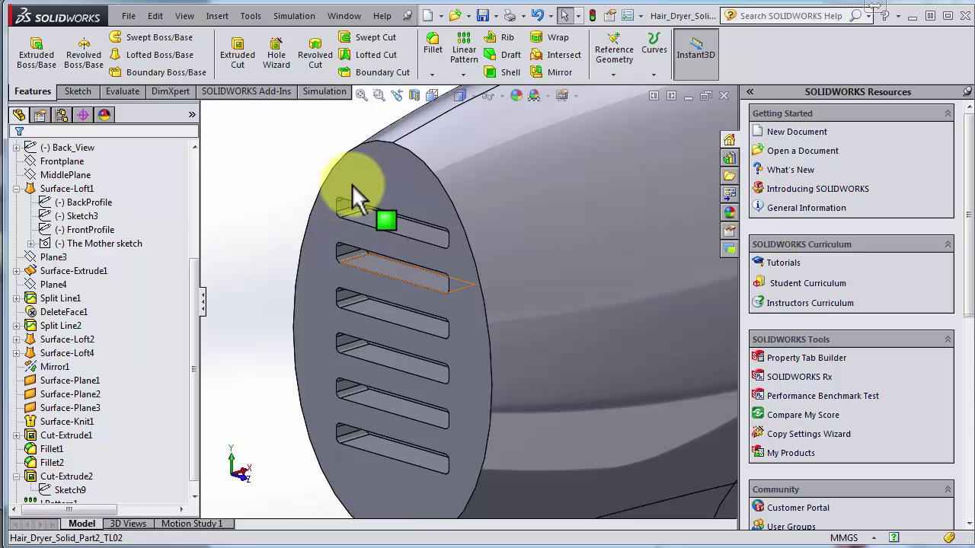
pyautogui.moveTo(442, 265); pyautogui.dragTo(487, 392, button='middle')
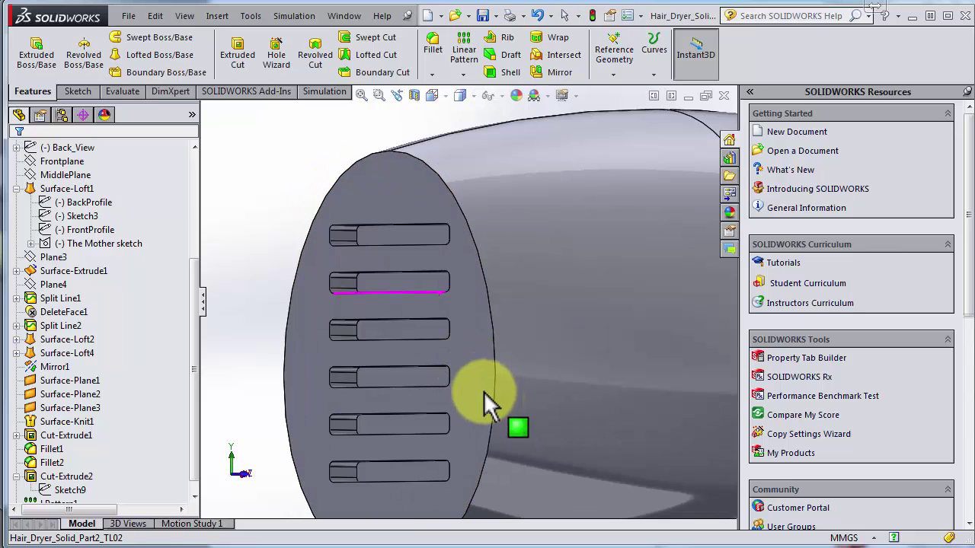
pyautogui.scroll(6, 484, 392)
pyautogui.moveTo(460, 355); pyautogui.dragTo(342, 313, button='middle')
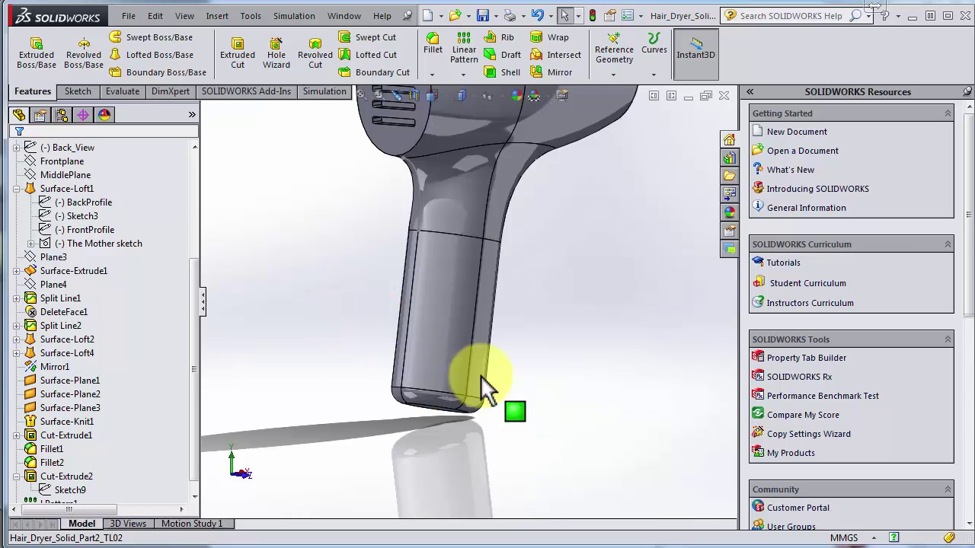
pyautogui.moveTo(480, 375); pyautogui.dragTo(523, 378, button='middle')
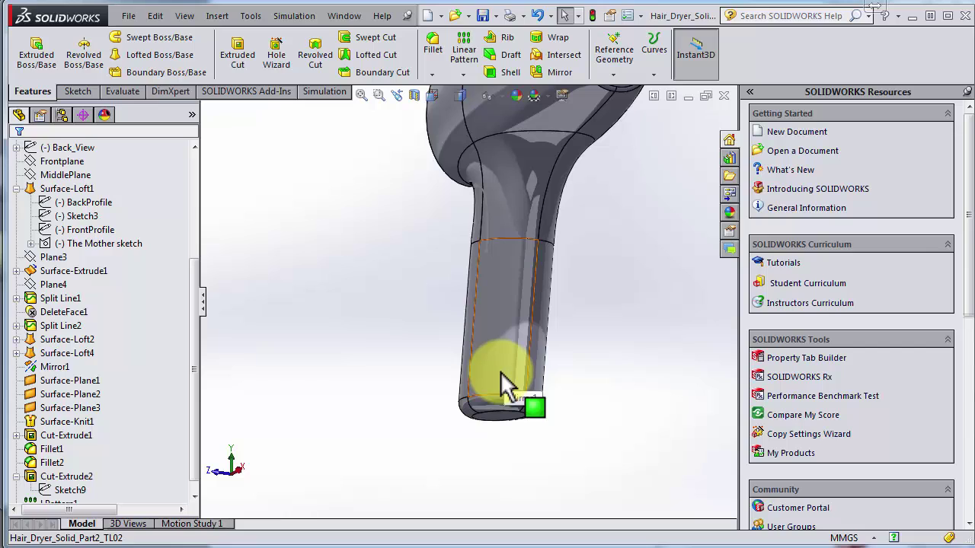
pyautogui.moveTo(502, 372)
pyautogui.mouseDown(button='middle')
pyautogui.moveTo(532, 380)
pyautogui.moveTo(439, 360)
pyautogui.moveTo(512, 370)
pyautogui.mouseUp(button='middle')
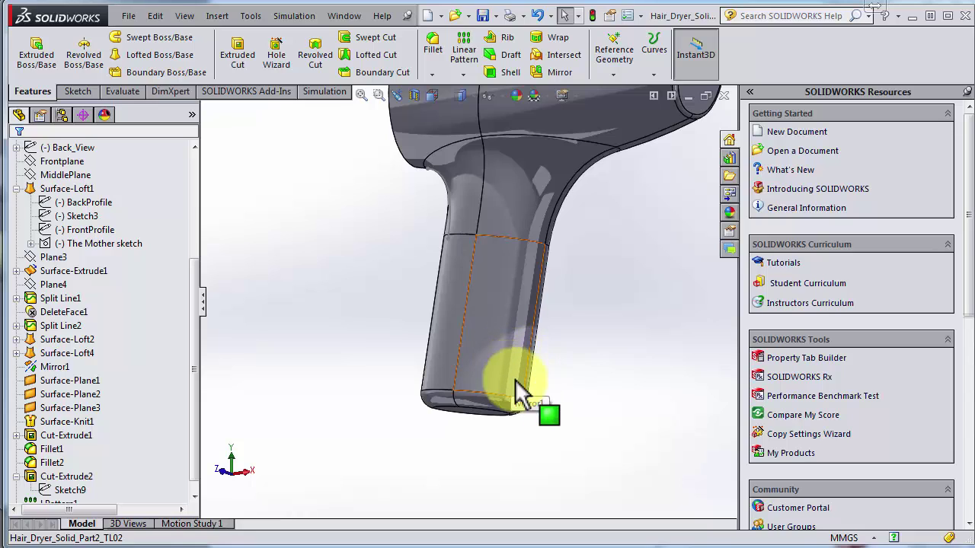
pyautogui.moveTo(453, 342)
pyautogui.mouseDown(button='middle')
pyautogui.moveTo(443, 313)
pyautogui.moveTo(508, 377)
pyautogui.moveTo(455, 335)
pyautogui.mouseUp(button='middle')
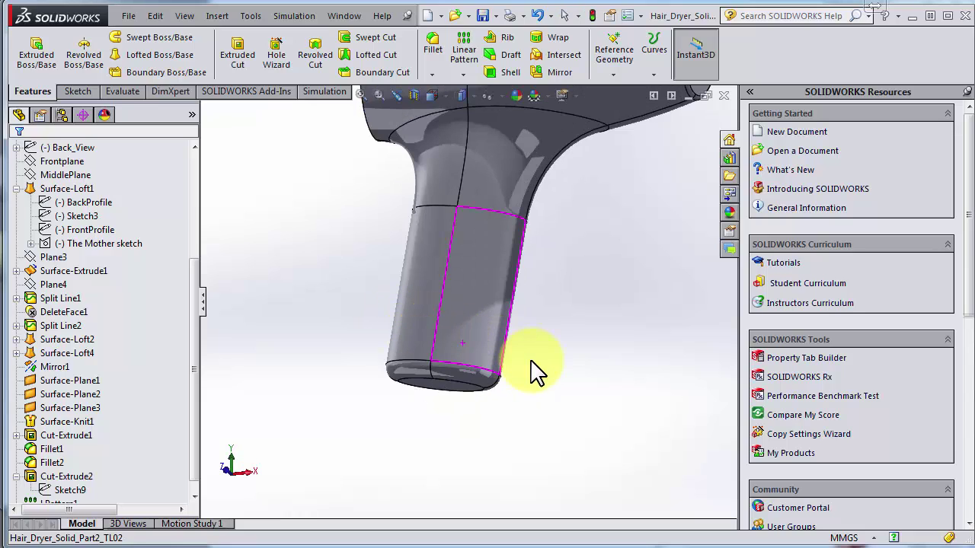
pyautogui.moveTo(531, 362); pyautogui.dragTo(524, 363, button='middle')
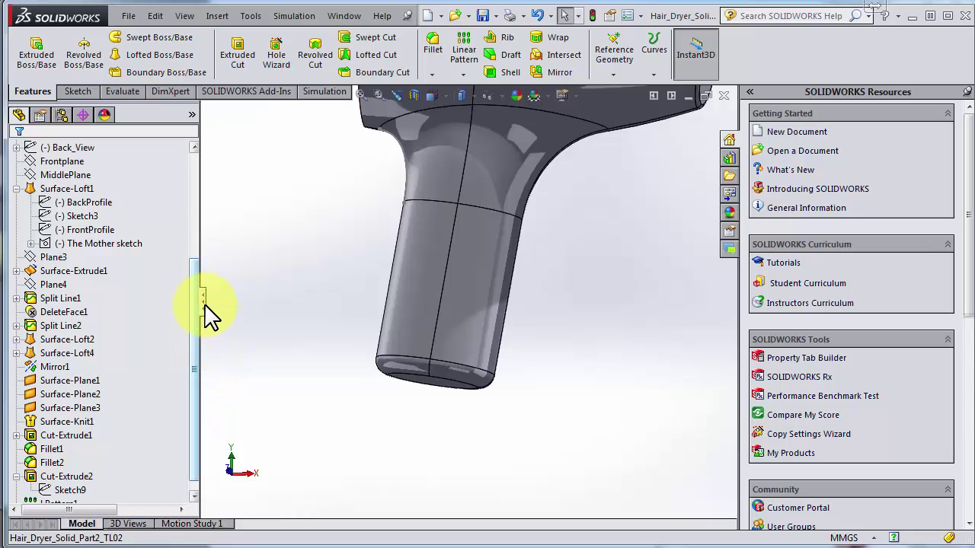
# - Select the Front Plane among the reference planes and start a new sketch on it near the handle's lower end
pyautogui.scroll(4, 203, 278)
pyautogui.scroll(1, 69, 259)
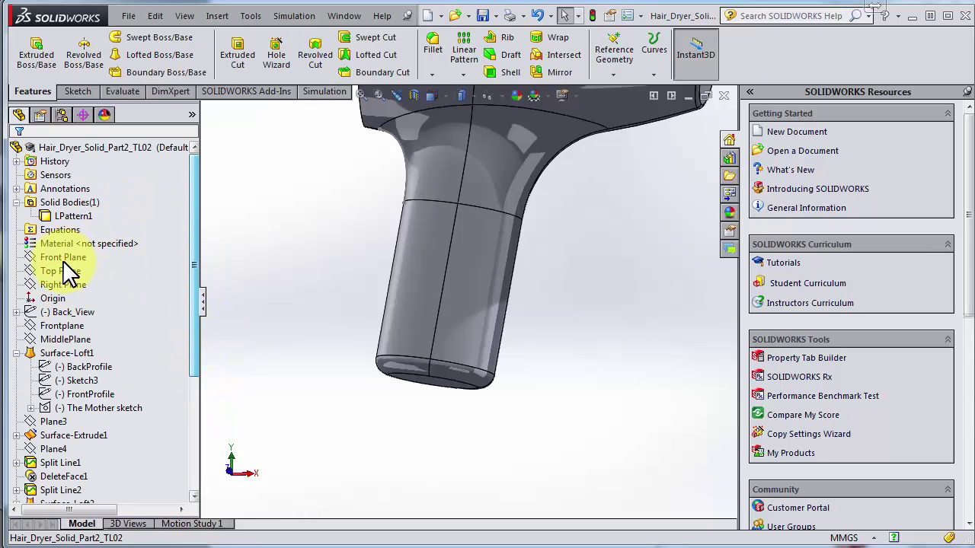
pyautogui.click(61, 269)
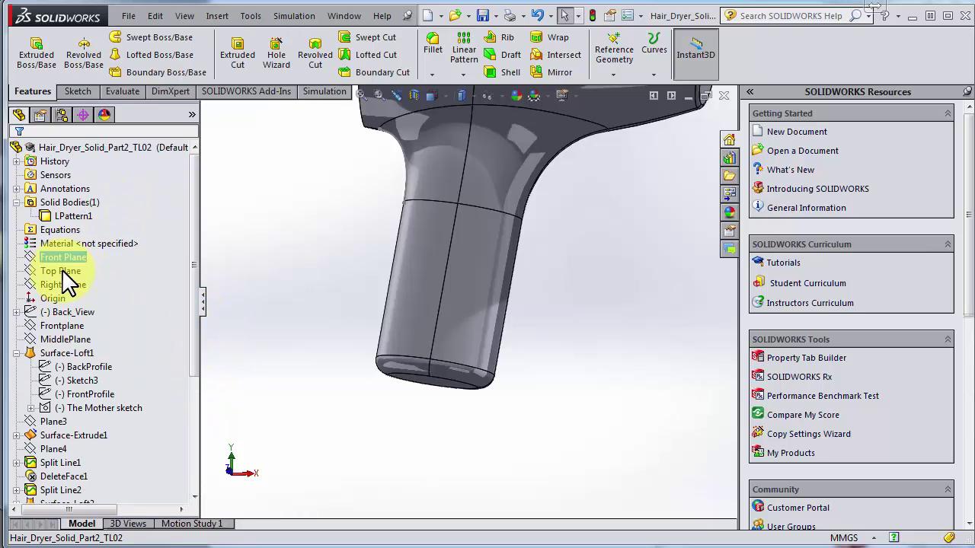
pyautogui.click(110, 315)
pyautogui.click(72, 314)
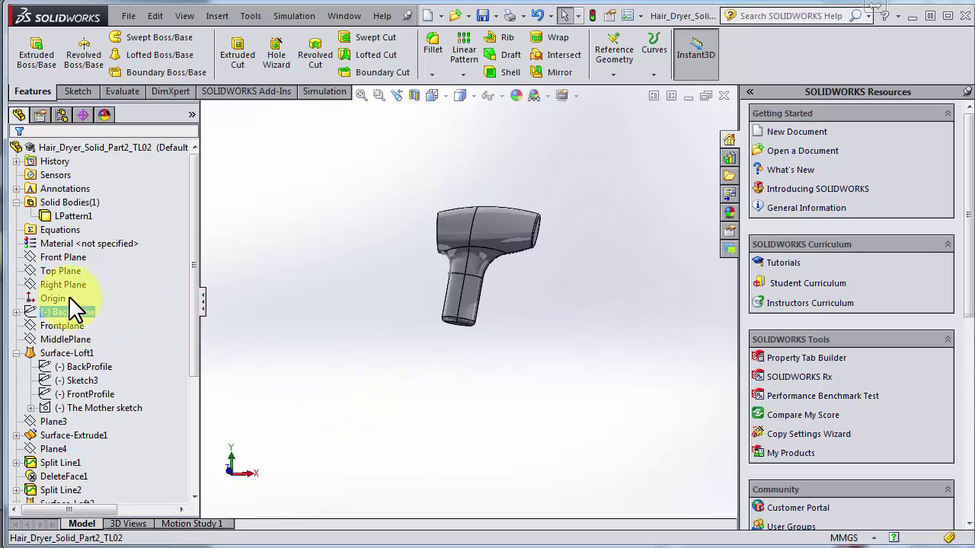
pyautogui.click(61, 325)
pyautogui.click(63, 284)
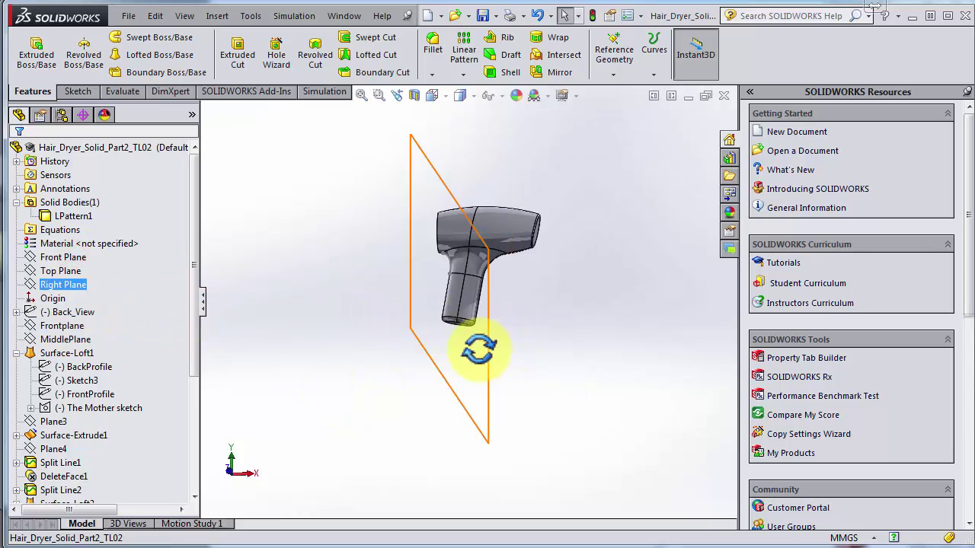
pyautogui.moveTo(479, 349); pyautogui.dragTo(522, 372, button='middle')
pyautogui.hotkey('ctrl', '8')
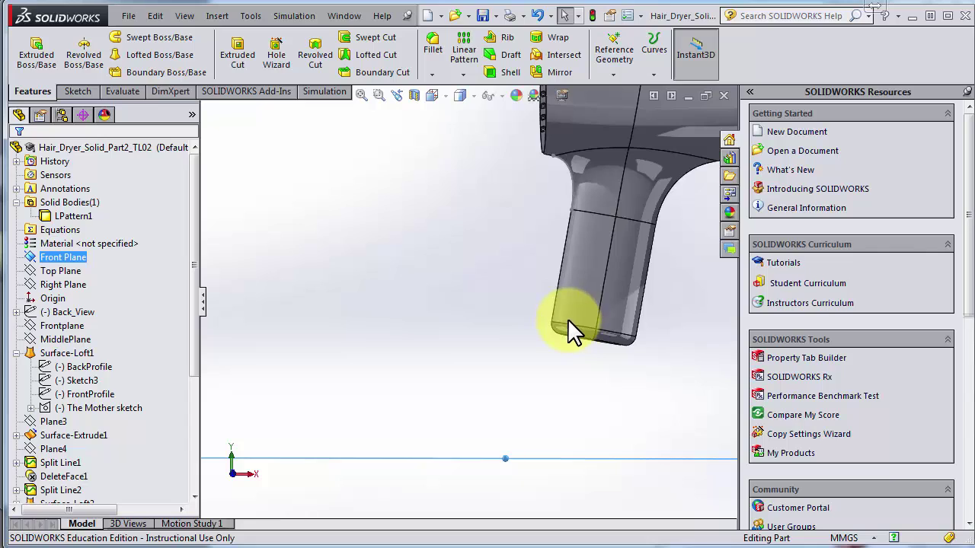
pyautogui.scroll(1, 567, 318)
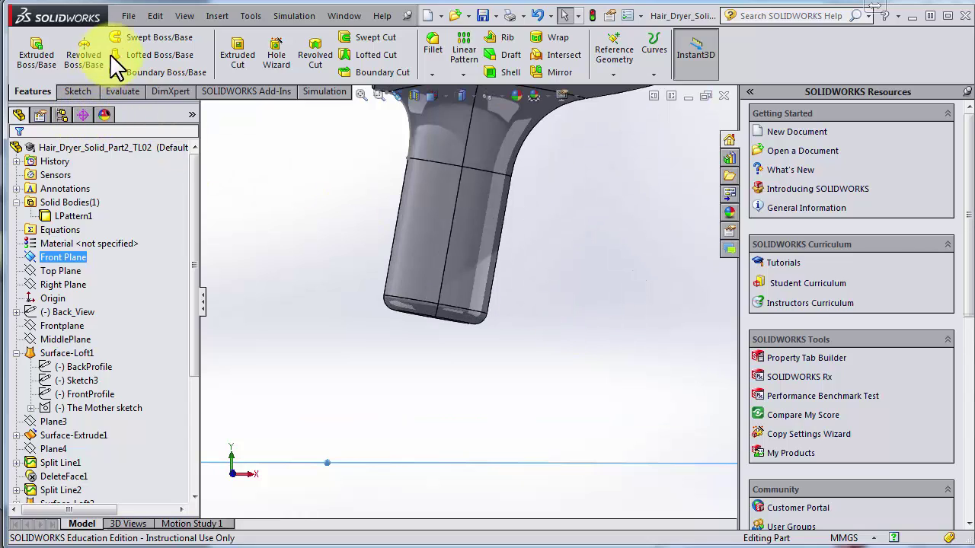
pyautogui.click(307, 51)
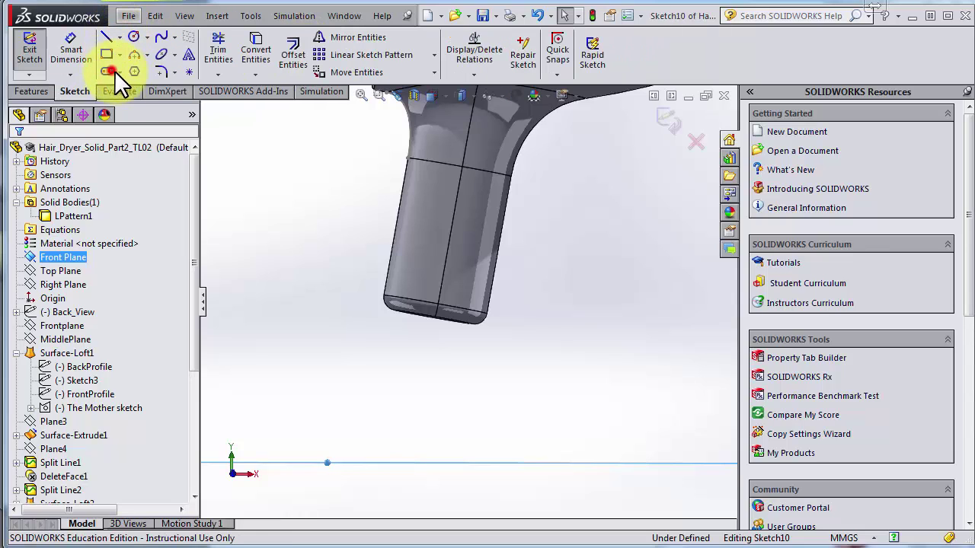
# - Draw a slanted centerline about 68 mm long across the lower part of the handle, extending beyond its front edge
pyautogui.click(112, 71)
pyautogui.click(531, 293)
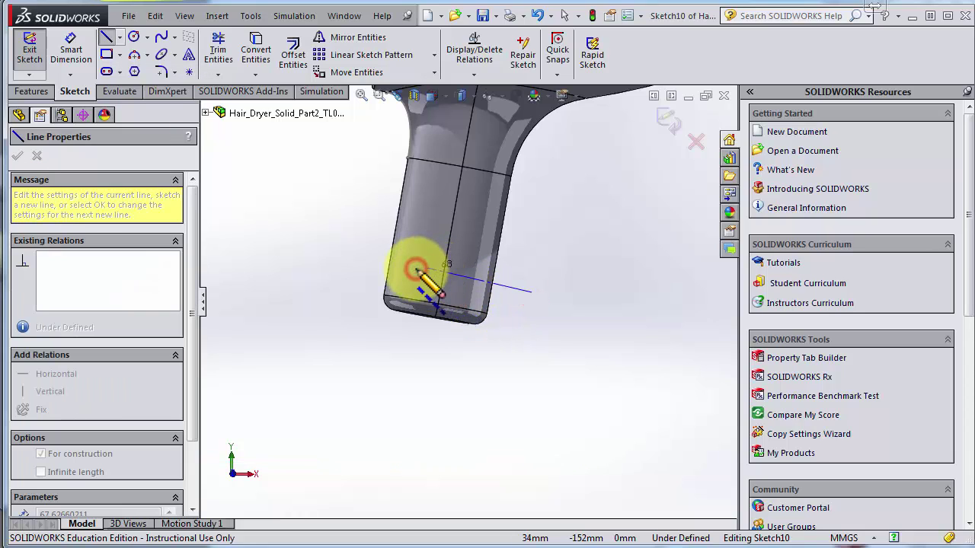
pyautogui.click(415, 268)
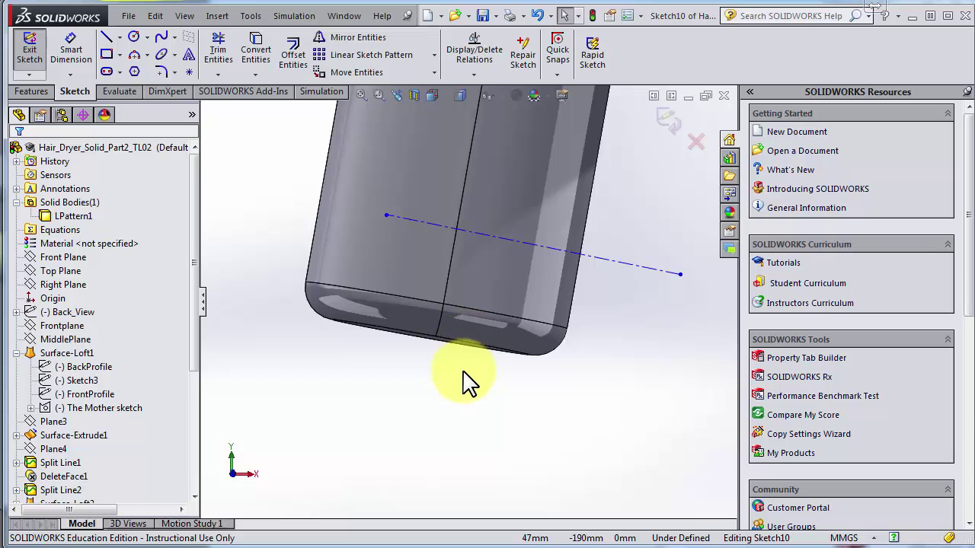
pyautogui.press('space')
pyautogui.click(206, 470)
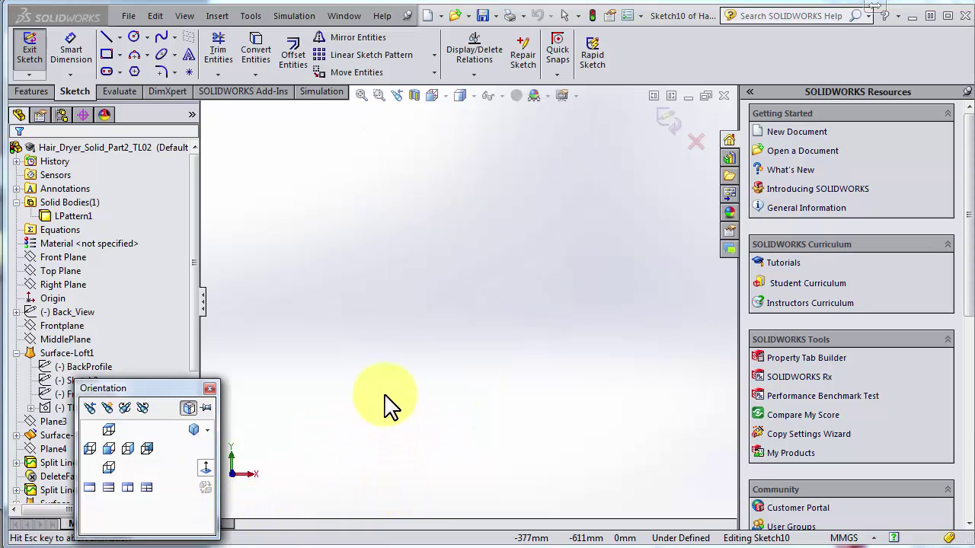
# - Make the slanted centerline parallel to the straight bottom edge of the handle
pyautogui.scroll(-5, 399, 344)
pyautogui.click(400, 343)
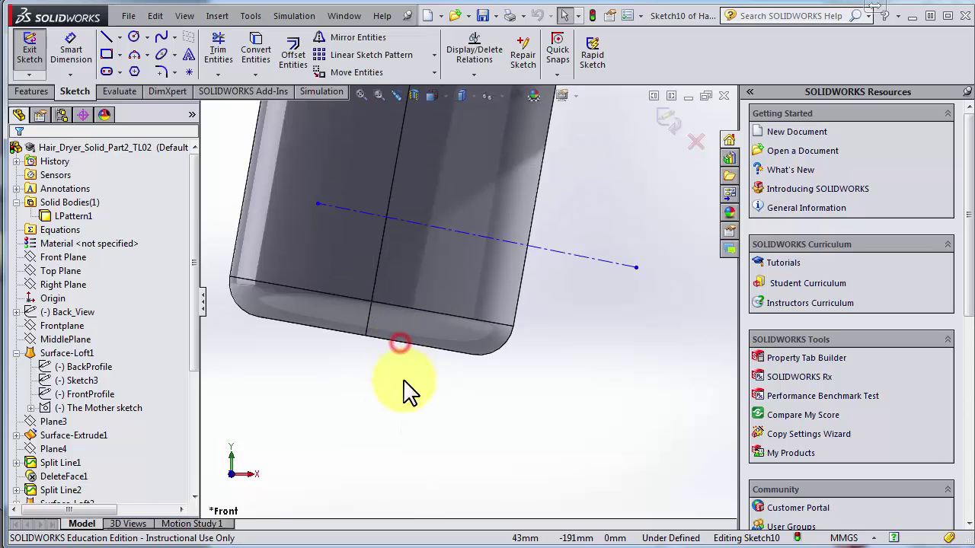
pyautogui.click(583, 258)
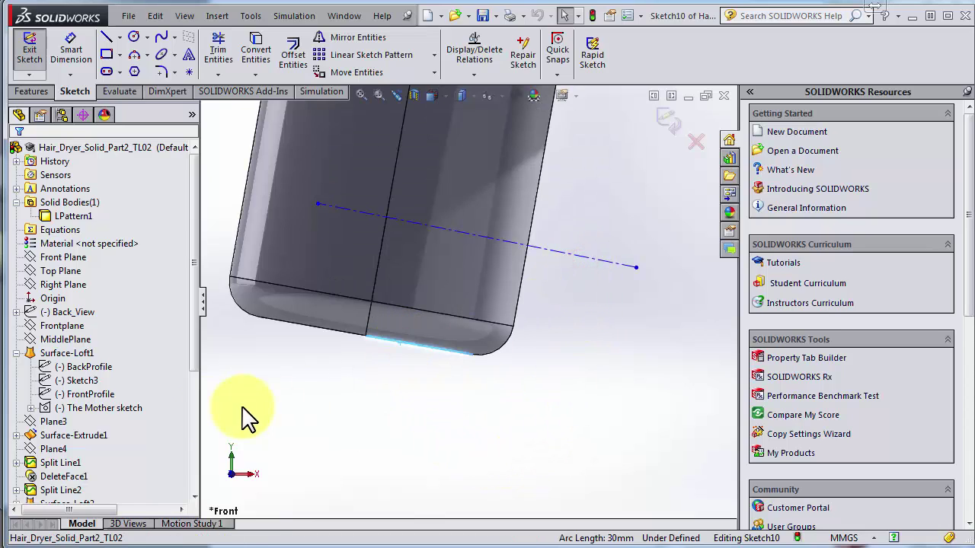
pyautogui.click(22, 433)
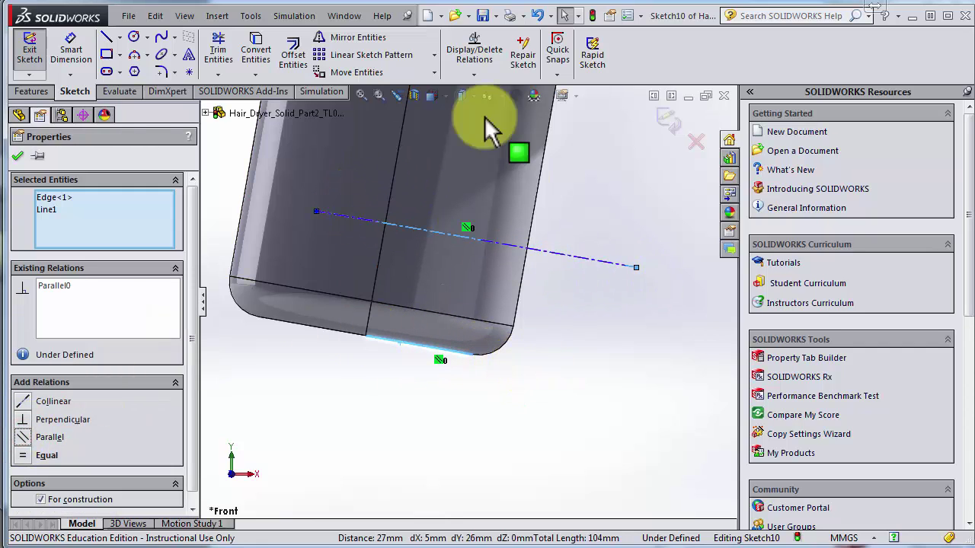
# - Draw a closed four-sided profile about 39 mm long on the centerline, with perpendicular ends and a sloping upper side, extending past the handle's front edge
pyautogui.click(106, 37)
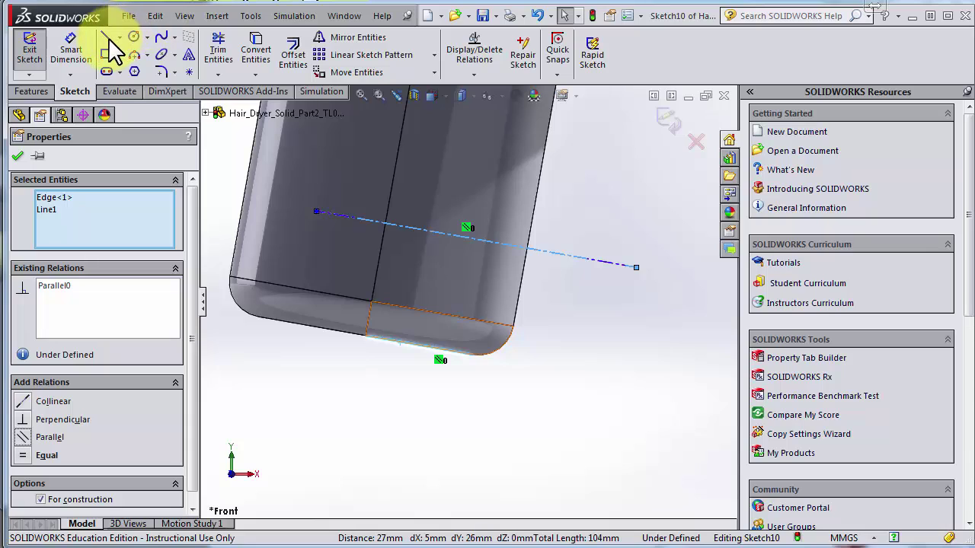
pyautogui.click(409, 225)
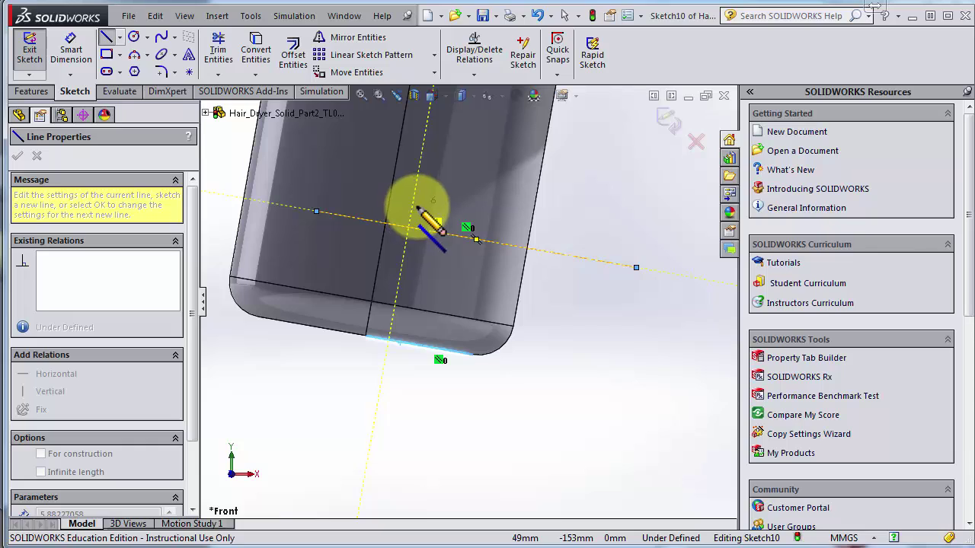
pyautogui.click(415, 211)
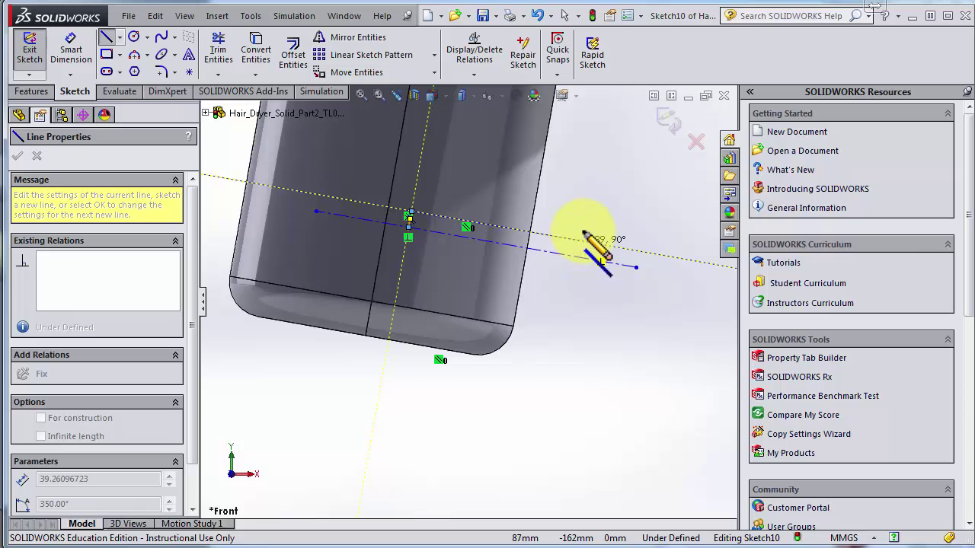
pyautogui.click(583, 231)
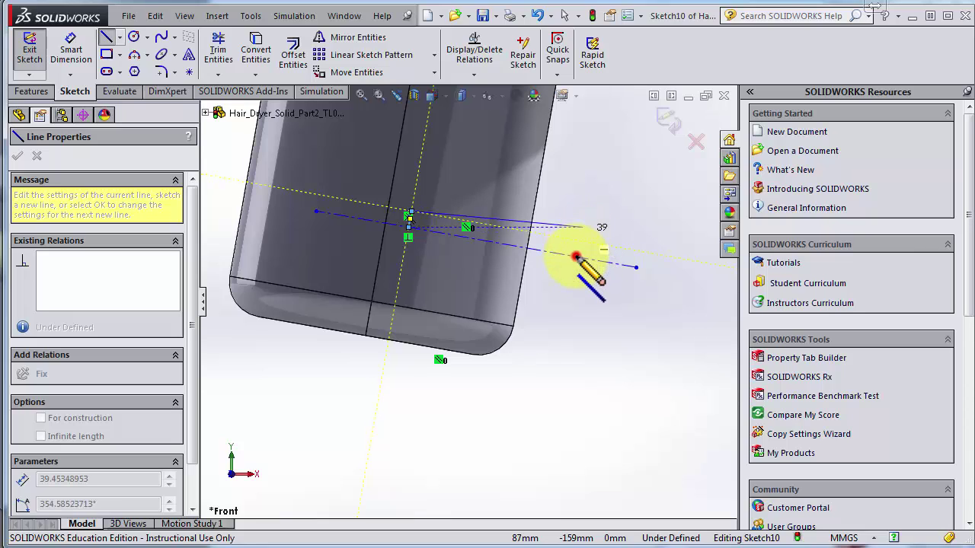
pyautogui.click(577, 256)
pyautogui.click(409, 228)
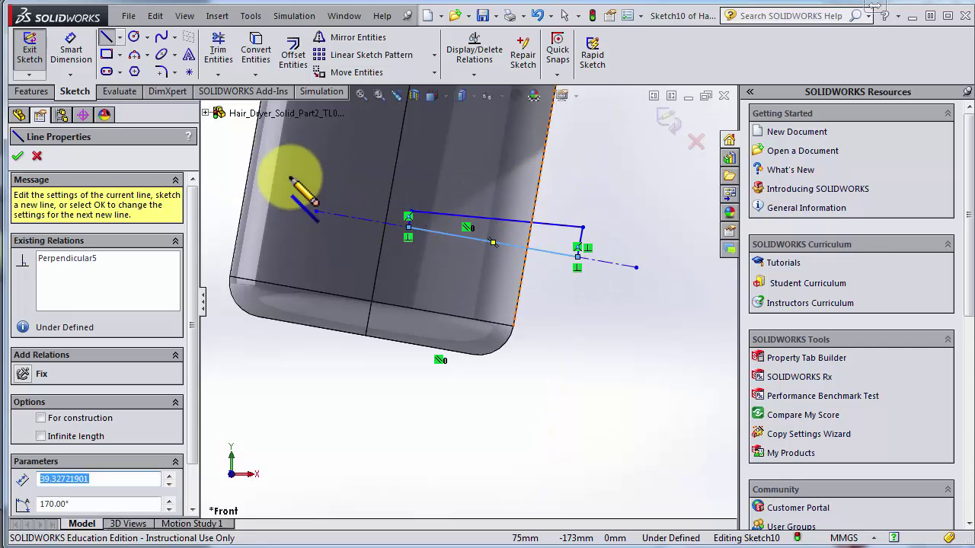
# - Dimension the profile's inner upper corner about the centerline as a diameter of 8 mm
pyautogui.scroll(-4, 289, 177)
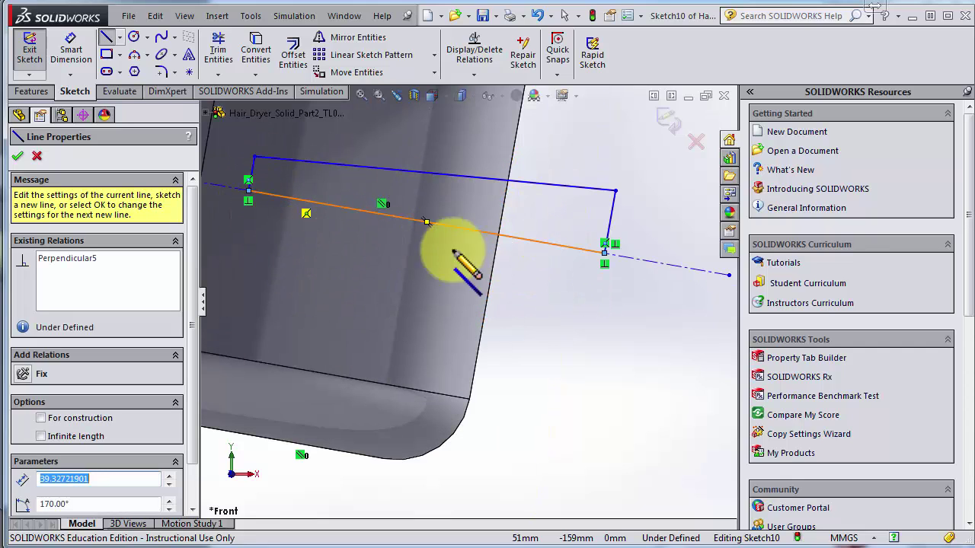
pyautogui.click(71, 40)
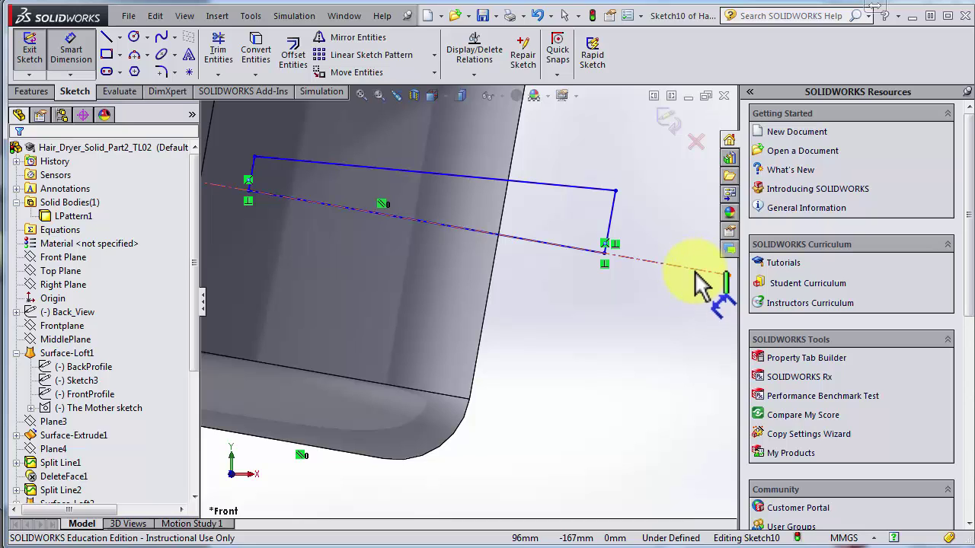
pyautogui.click(256, 157)
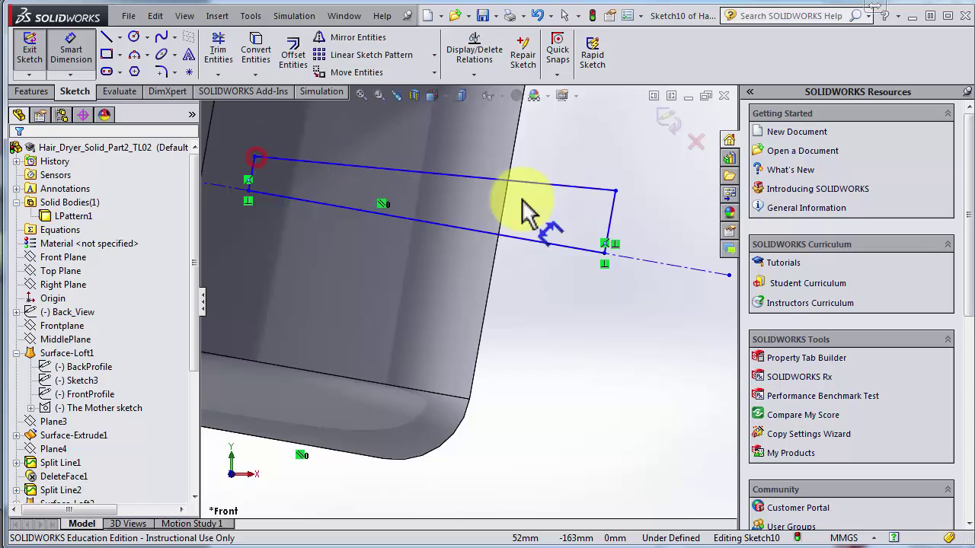
pyautogui.click(677, 266)
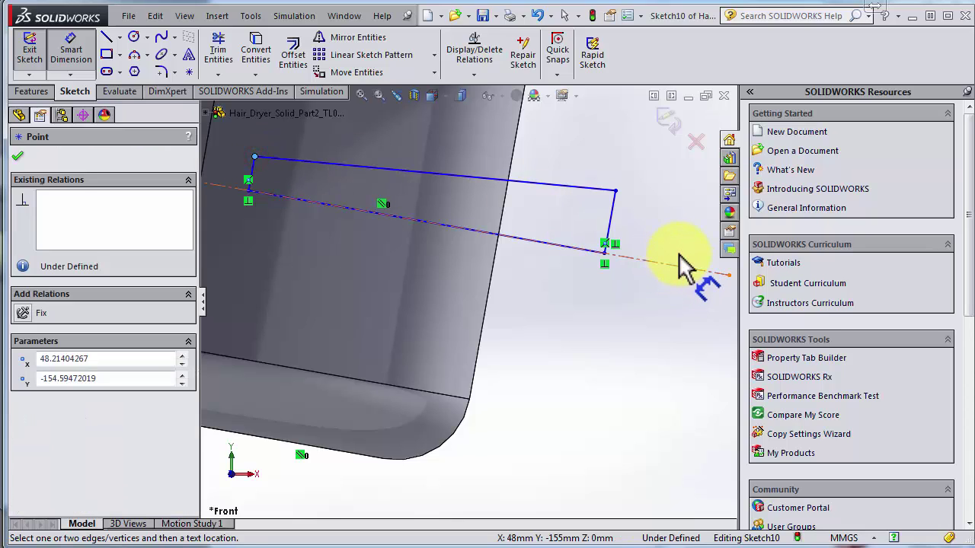
pyautogui.click(677, 261)
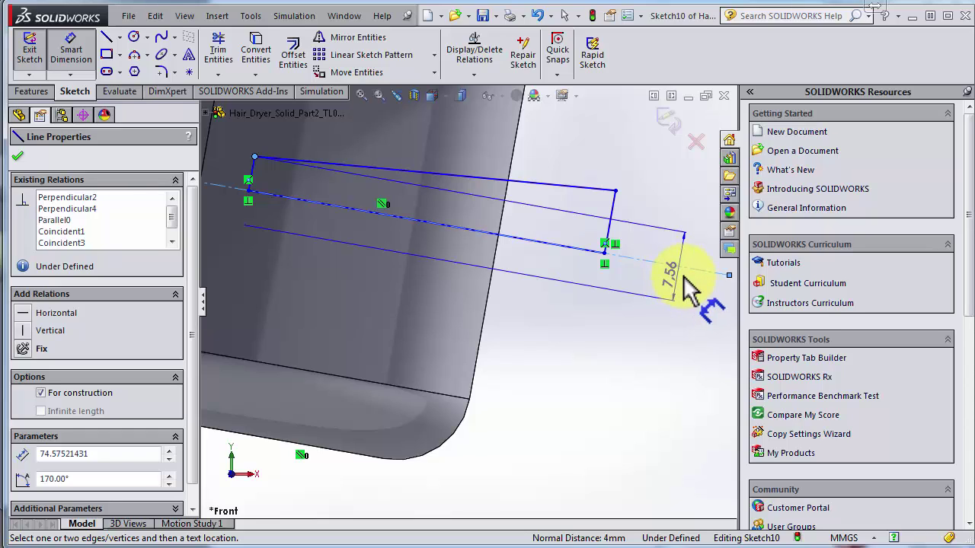
pyautogui.click(686, 277)
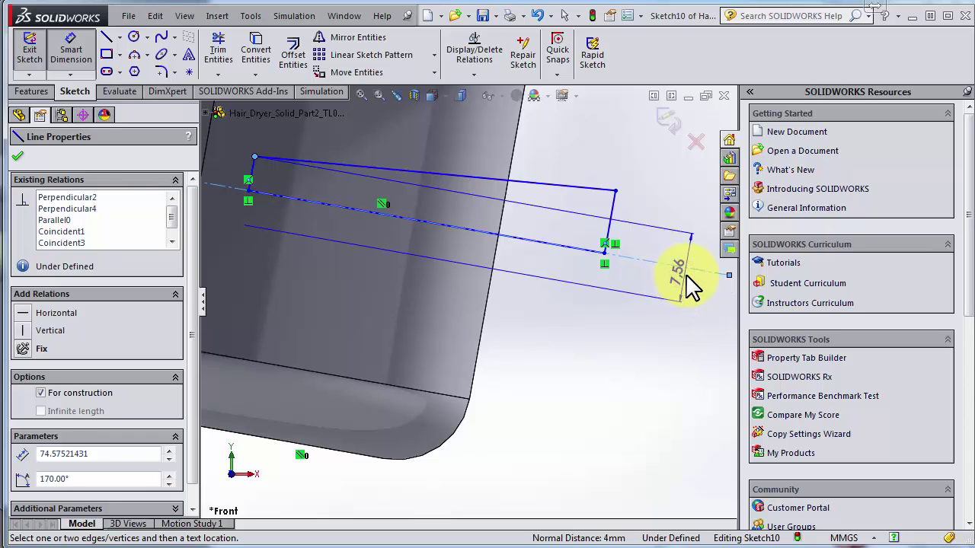
pyautogui.write('8')
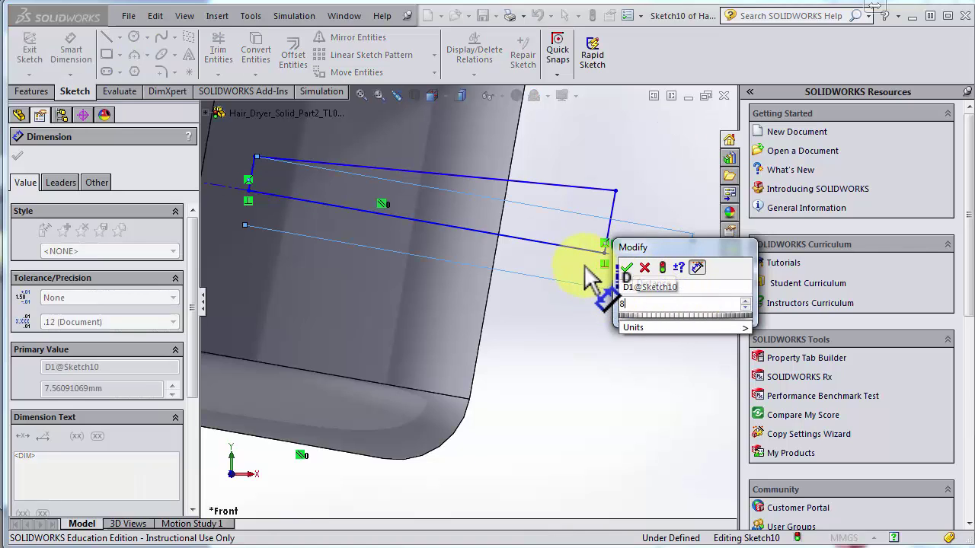
pyautogui.press('Return')
# - Set the angle between the profile's upper and lower lines to 2 degrees
pyautogui.click(568, 246)
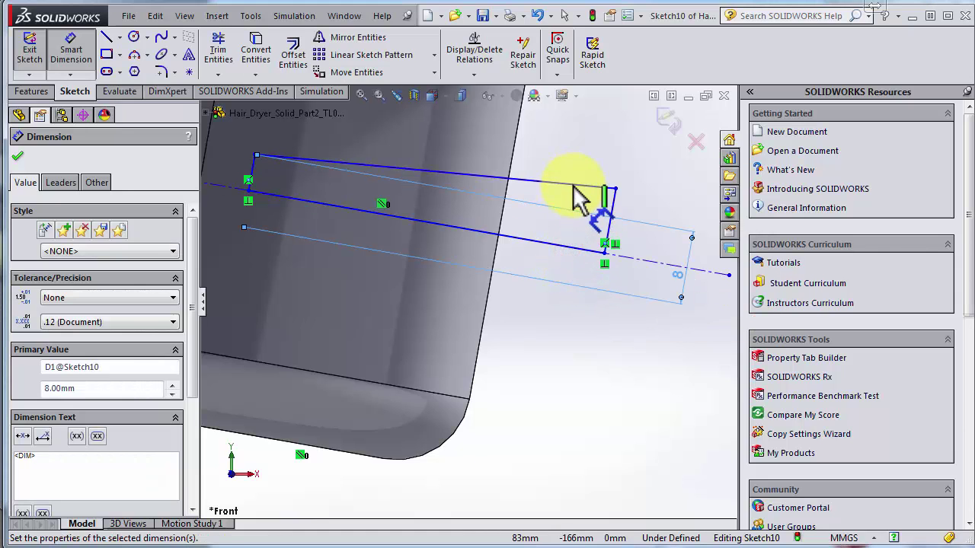
pyautogui.click(573, 185)
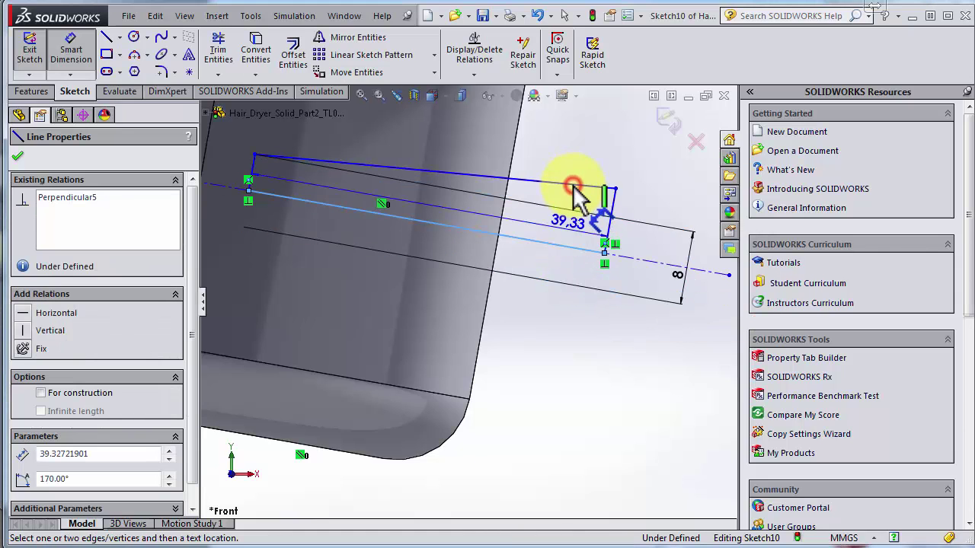
pyautogui.click(687, 204)
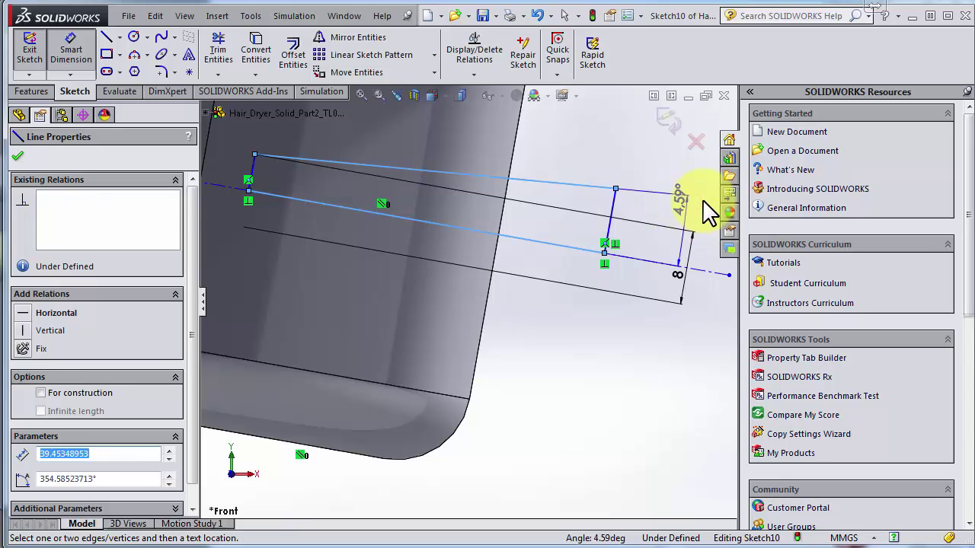
pyautogui.click(703, 202)
pyautogui.write('2.00deg')
pyautogui.press('Return')
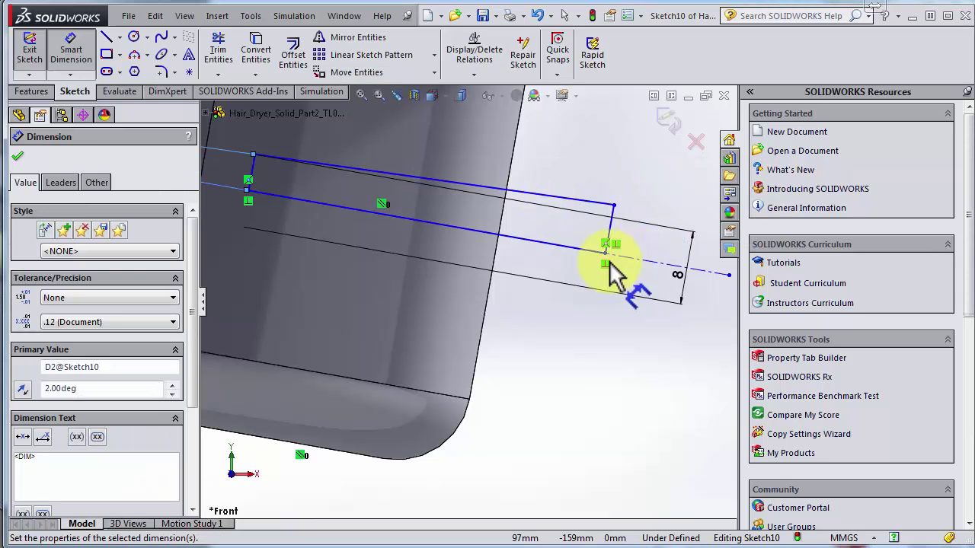
# - Cut a tapered round hole into the handle by revolving the profile 360 degrees about the centerline
pyautogui.click(664, 117)
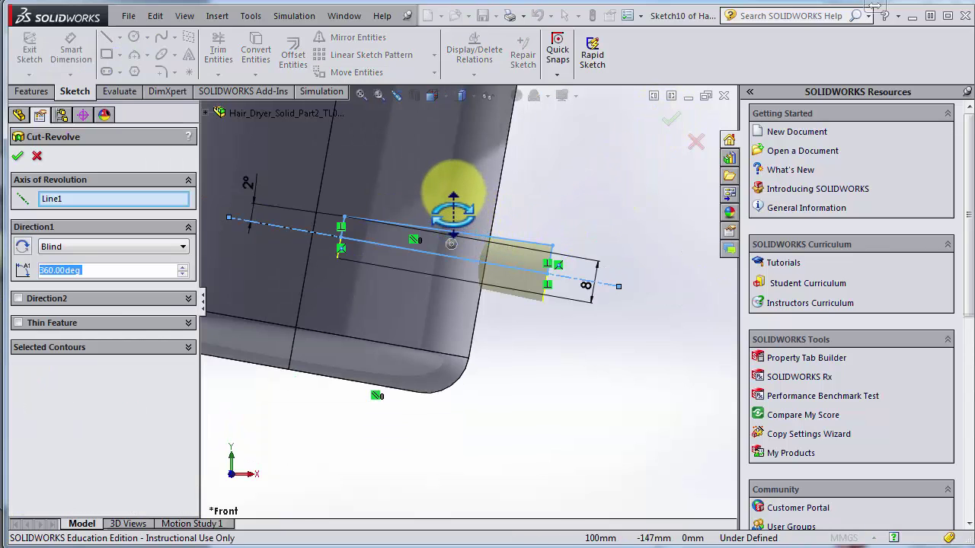
pyautogui.moveTo(453, 213); pyautogui.dragTo(507, 257, button='middle')
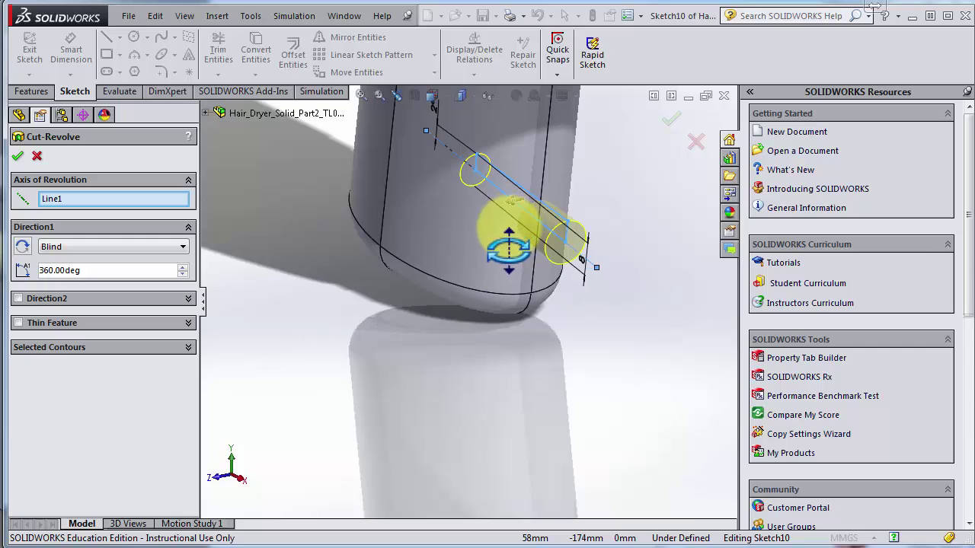
pyautogui.click(676, 116)
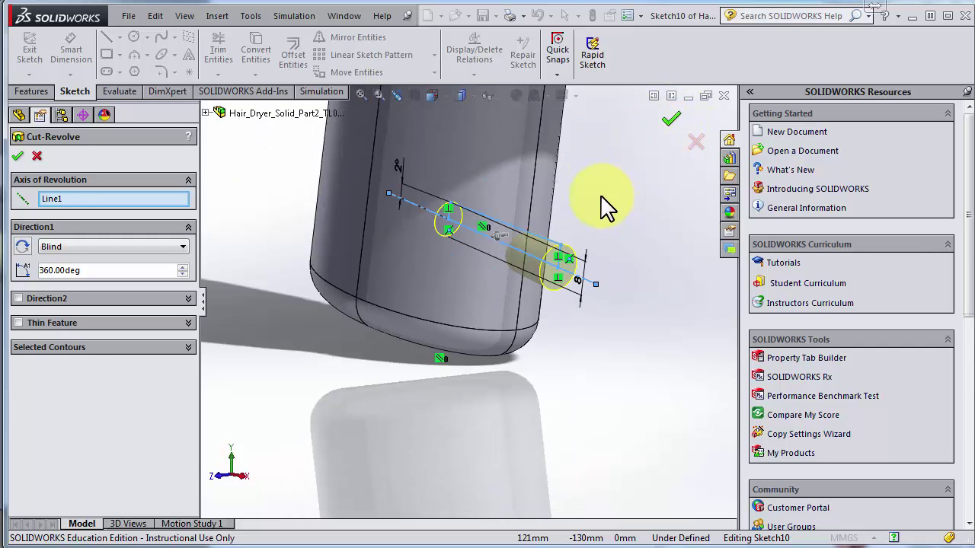
pyautogui.click(606, 198)
# - Examine the depth of the handle hole and the ventilation slots in a temporary section view through the Front Plane
pyautogui.moveTo(571, 207)
pyautogui.mouseDown(button='middle')
pyautogui.moveTo(560, 196)
pyautogui.moveTo(562, 214)
pyautogui.moveTo(581, 201)
pyautogui.moveTo(546, 207)
pyautogui.moveTo(613, 205)
pyautogui.mouseUp(button='middle')
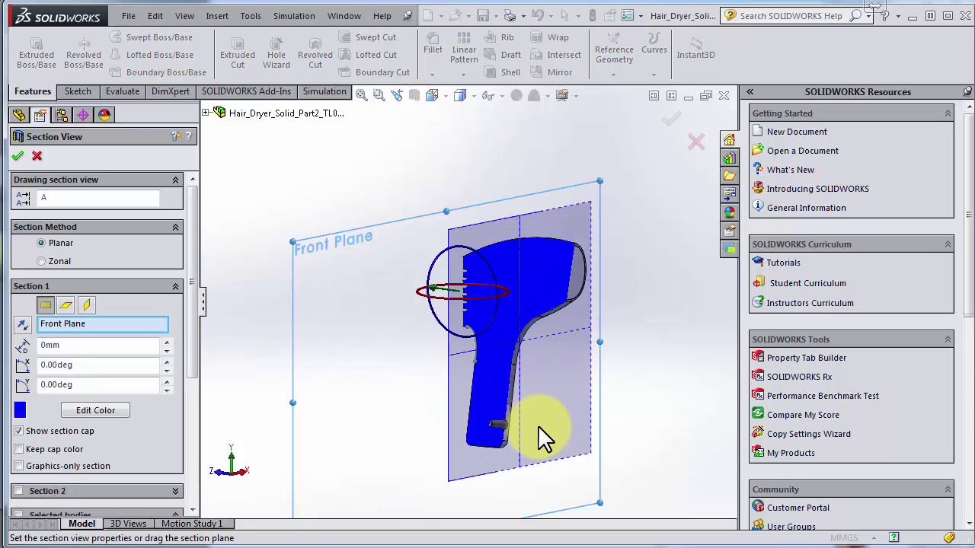
pyautogui.scroll(-3, 538, 424)
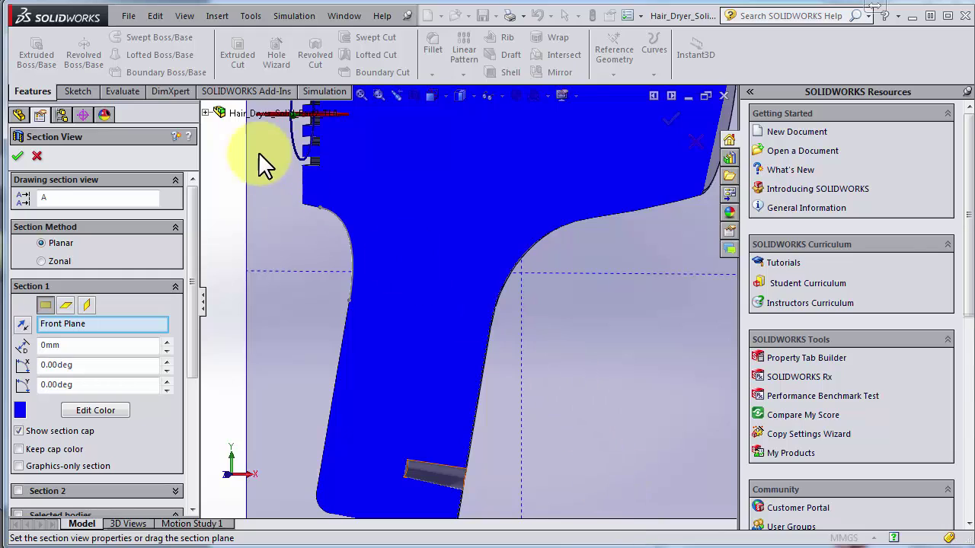
pyautogui.click(313, 162)
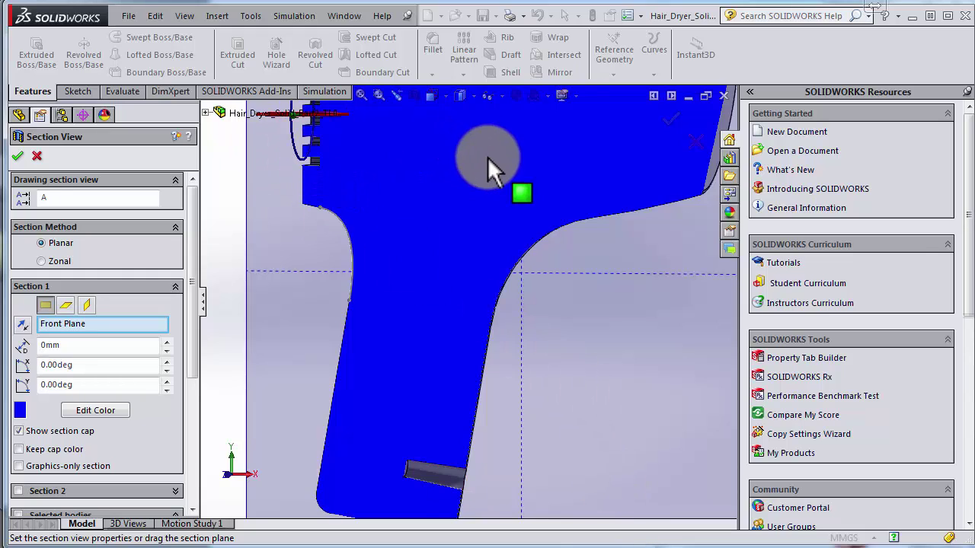
pyautogui.click(445, 190)
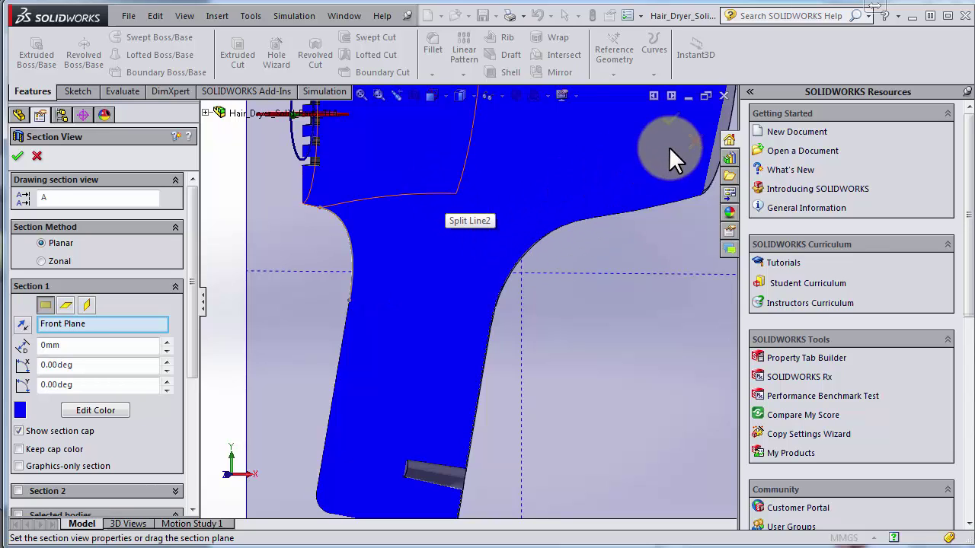
pyautogui.scroll(4, 549, 262)
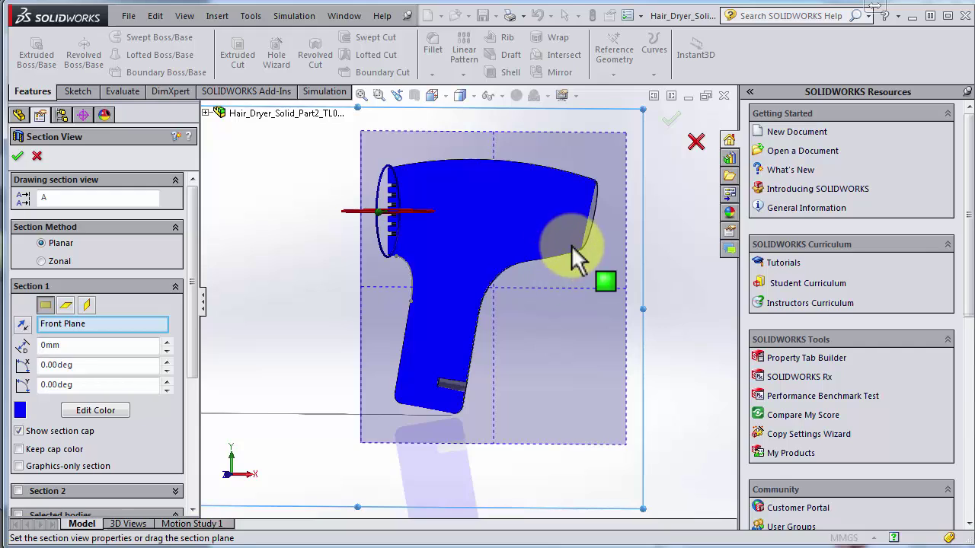
pyautogui.press('Escape')
pyautogui.press('Right')
pyautogui.press('Right')
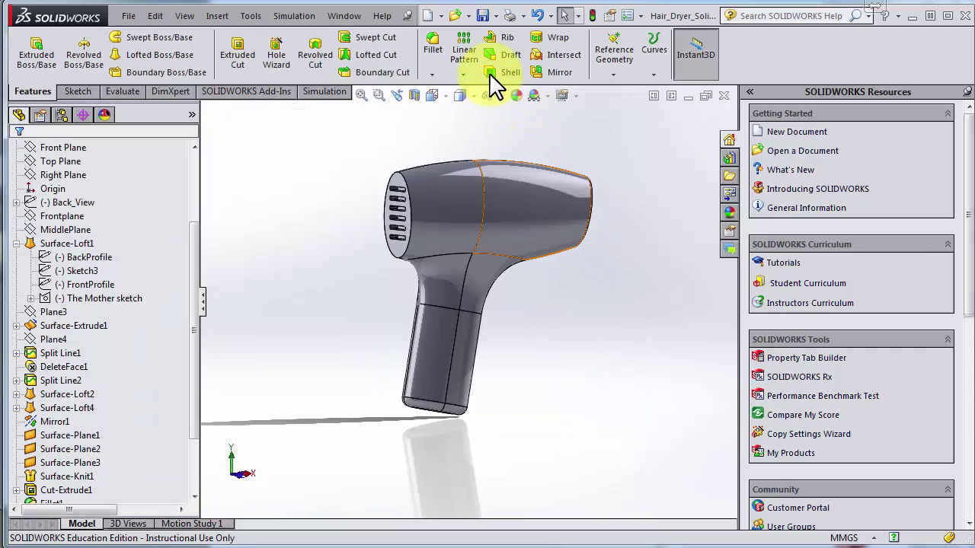
# - Start a Shell feature on the solid body with a wall thickness of 2 mm
pyautogui.click(491, 73)
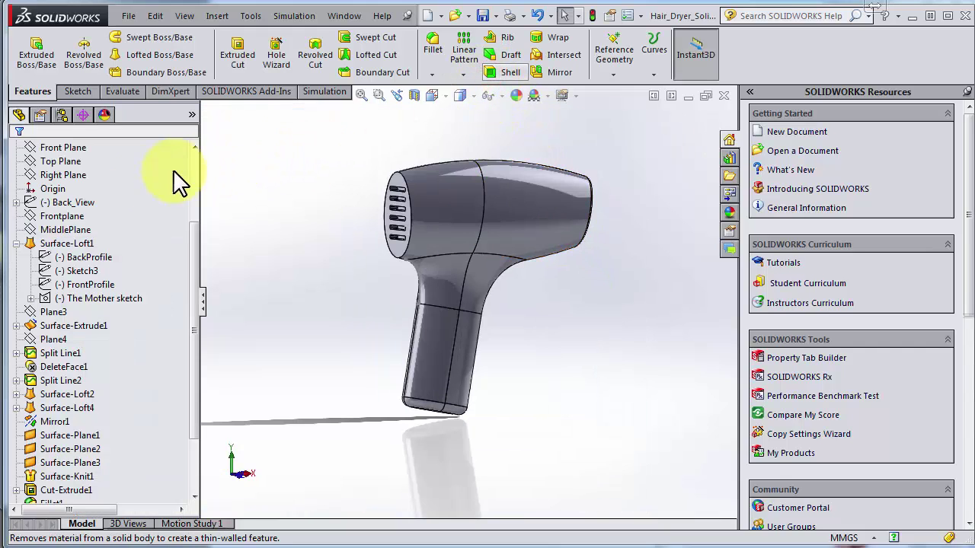
pyautogui.click(88, 196)
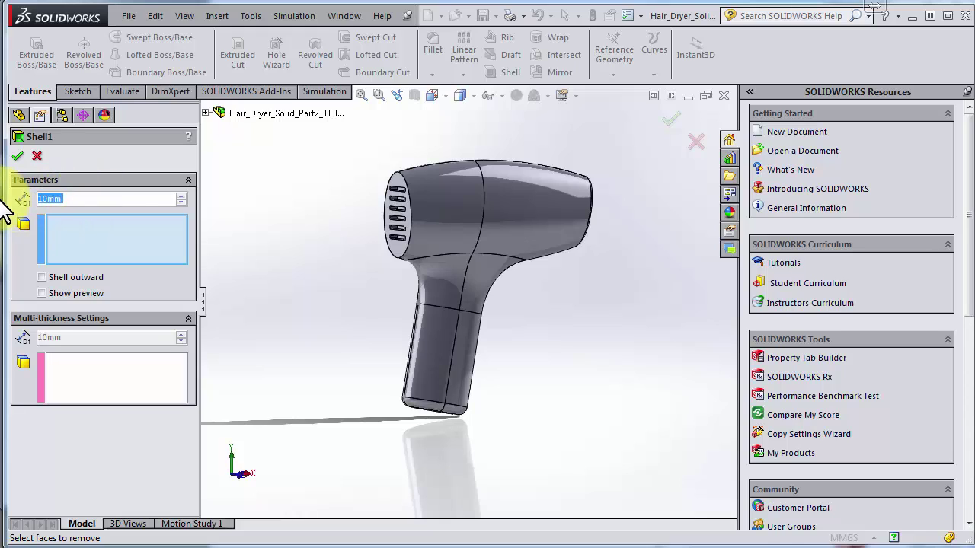
pyautogui.write('10mm')
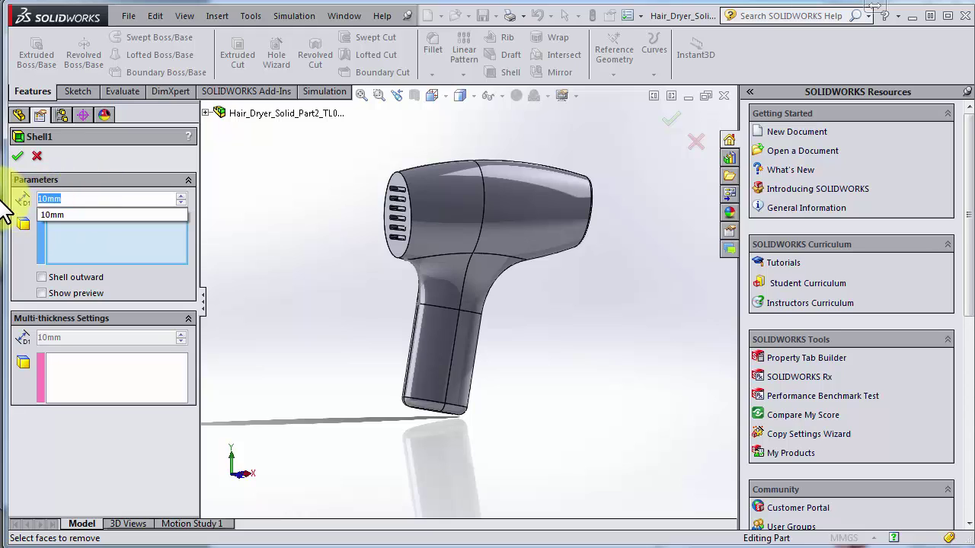
pyautogui.write('2')
pyautogui.press('Return')
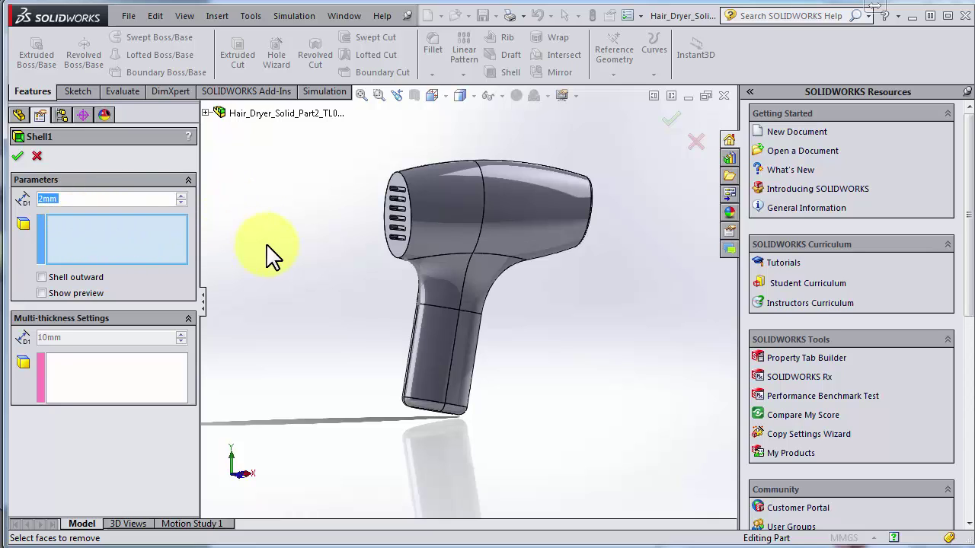
# - Remove the floor faces of all six ventilation slots on the rear face and complete the 2 mm shell
pyautogui.moveTo(422, 226); pyautogui.dragTo(446, 205, button='middle')
pyautogui.scroll(-2, 431, 212)
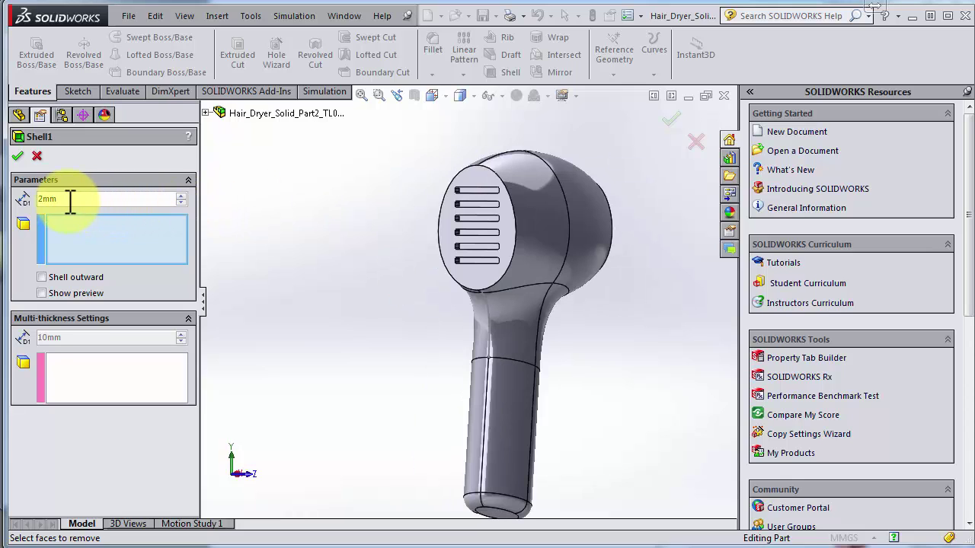
pyautogui.scroll(-3, 499, 202)
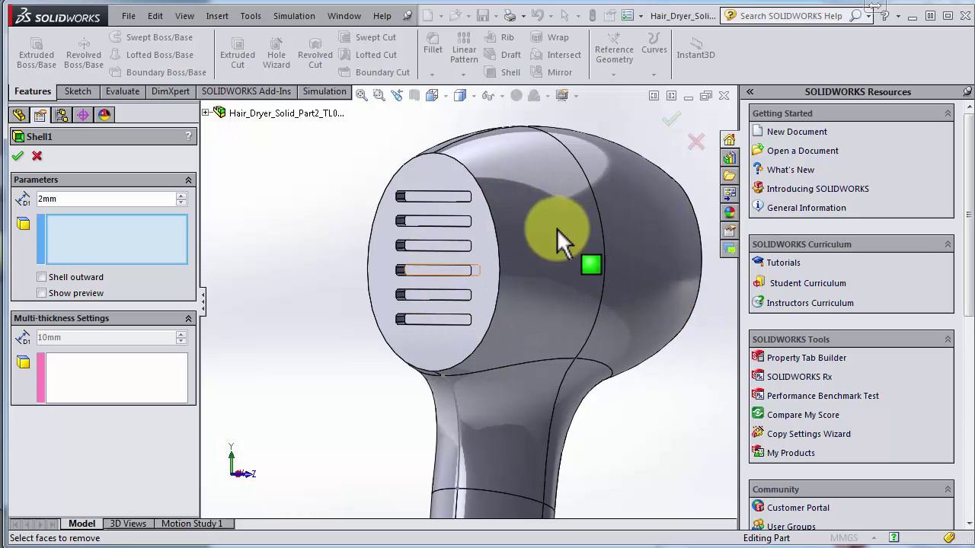
pyautogui.click(453, 197)
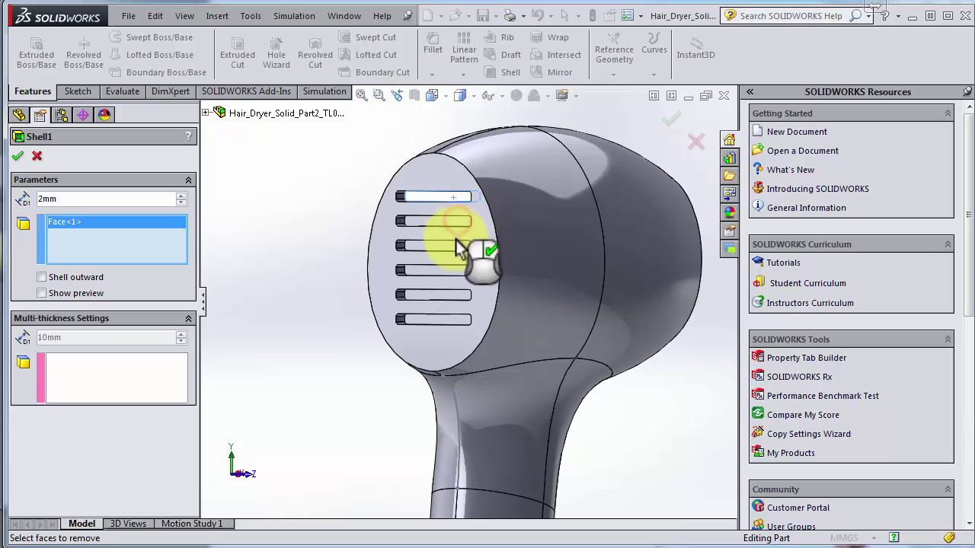
pyautogui.click(455, 246)
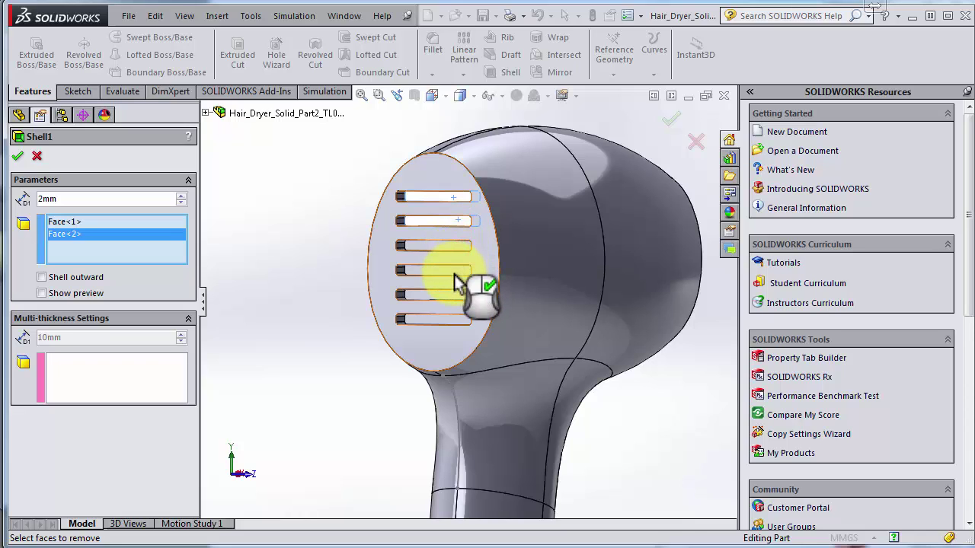
pyautogui.click(454, 272)
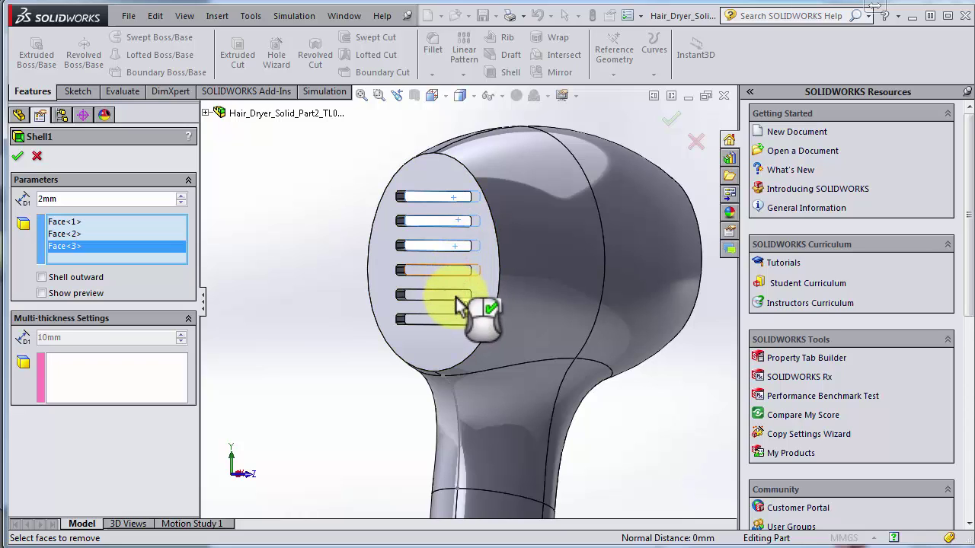
pyautogui.click(456, 296)
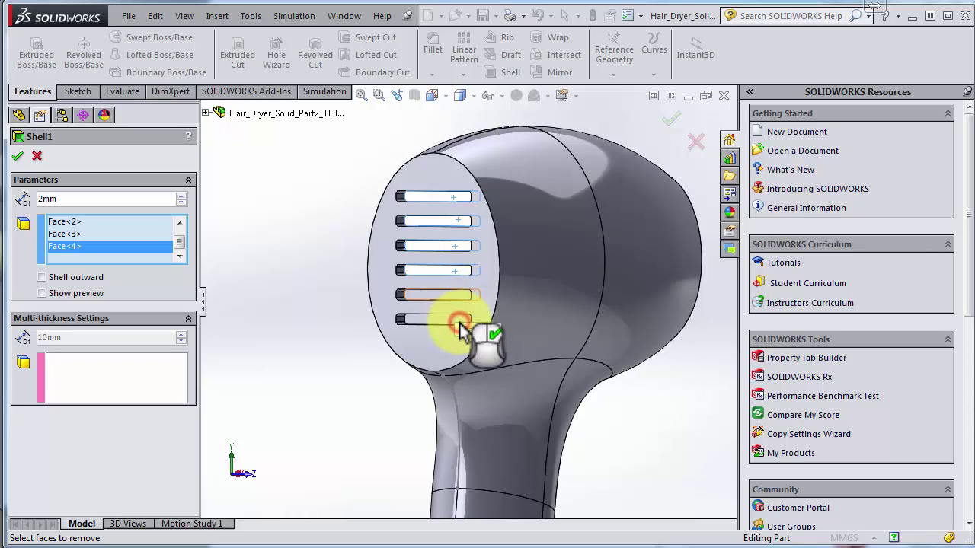
pyautogui.click(459, 321)
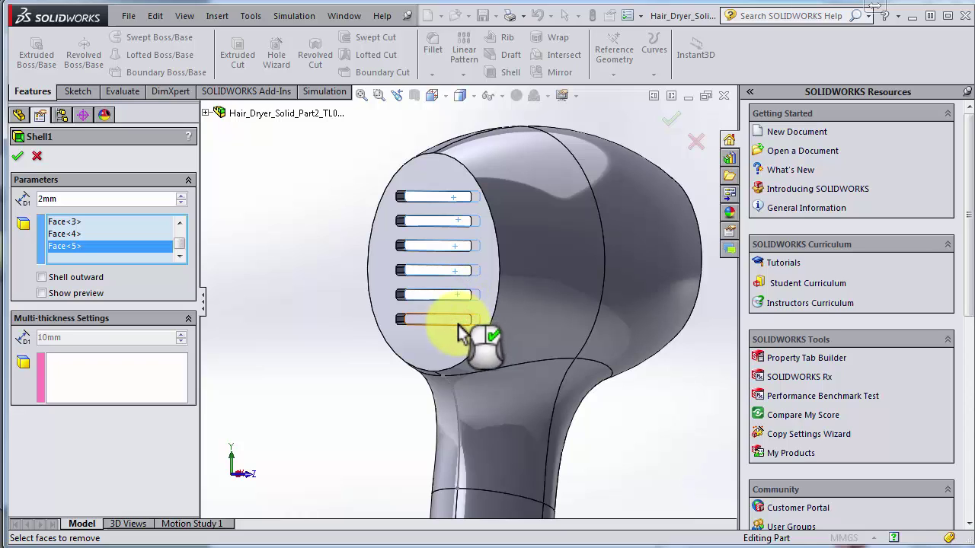
pyautogui.click(677, 122)
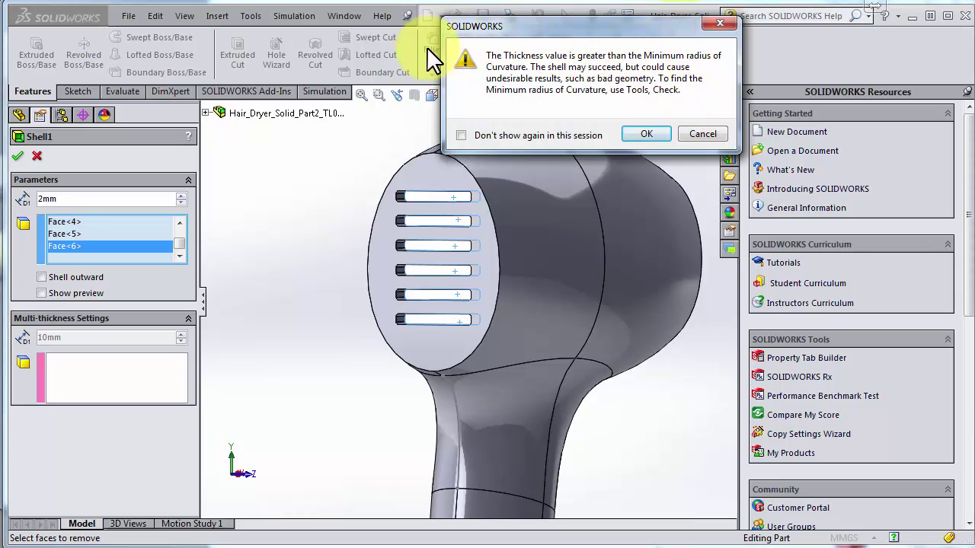
pyautogui.moveTo(427, 48); pyautogui.dragTo(251, 101)
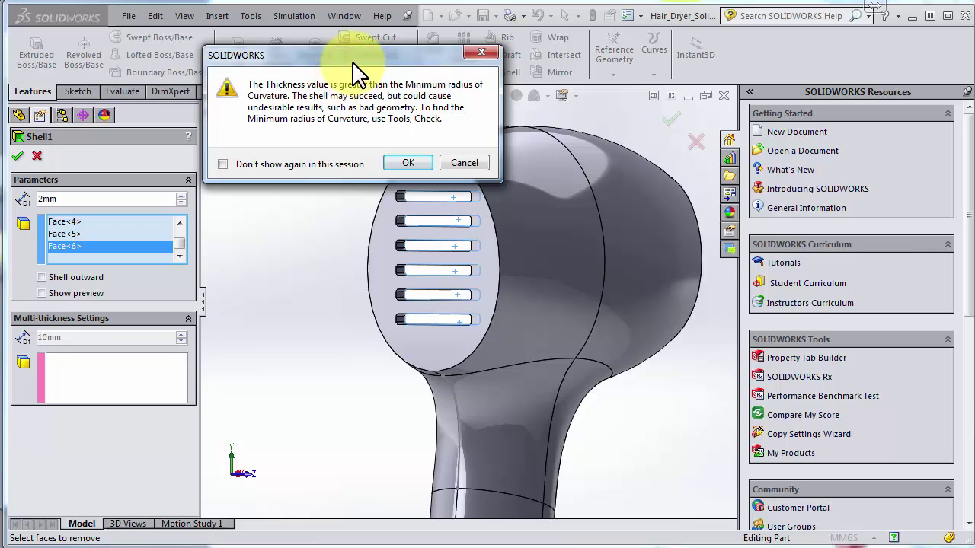
pyautogui.moveTo(347, 56); pyautogui.dragTo(347, 54)
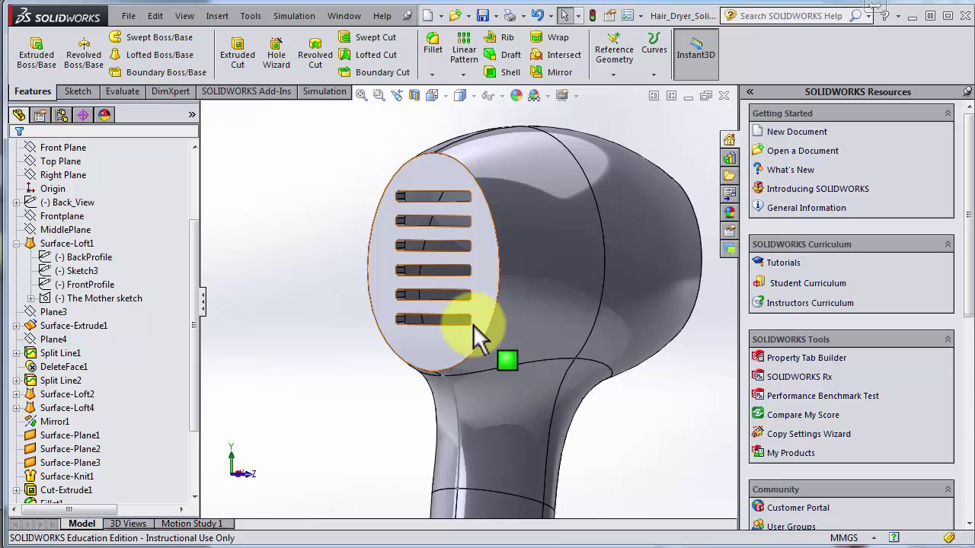
# - Examine the shelled interior, ventilation slots and handle hole in a section view through the Front Plane
pyautogui.scroll(3, 475, 316)
pyautogui.click(413, 96)
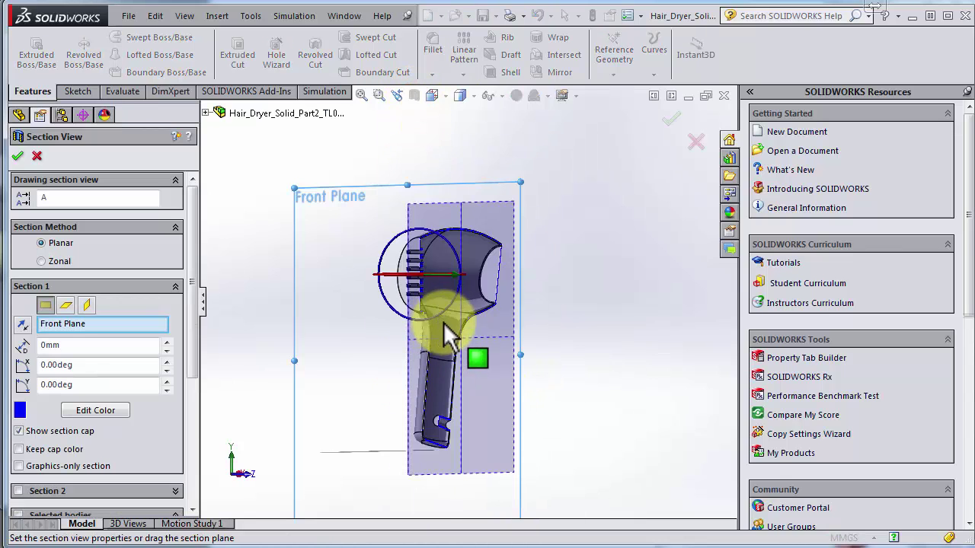
pyautogui.moveTo(443, 322); pyautogui.dragTo(440, 337, button='middle')
pyautogui.scroll(-3, 441, 338)
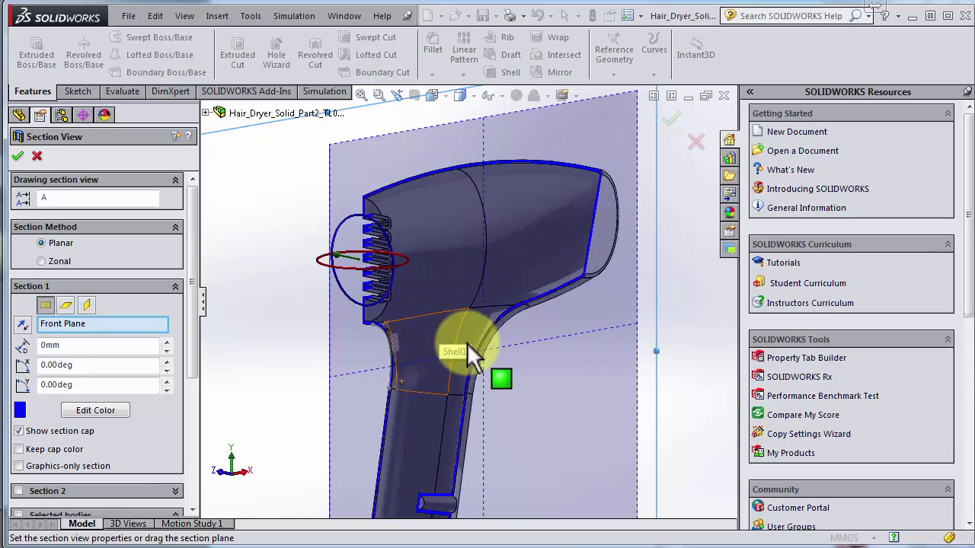
pyautogui.scroll(2, 468, 344)
pyautogui.scroll(-2, 510, 335)
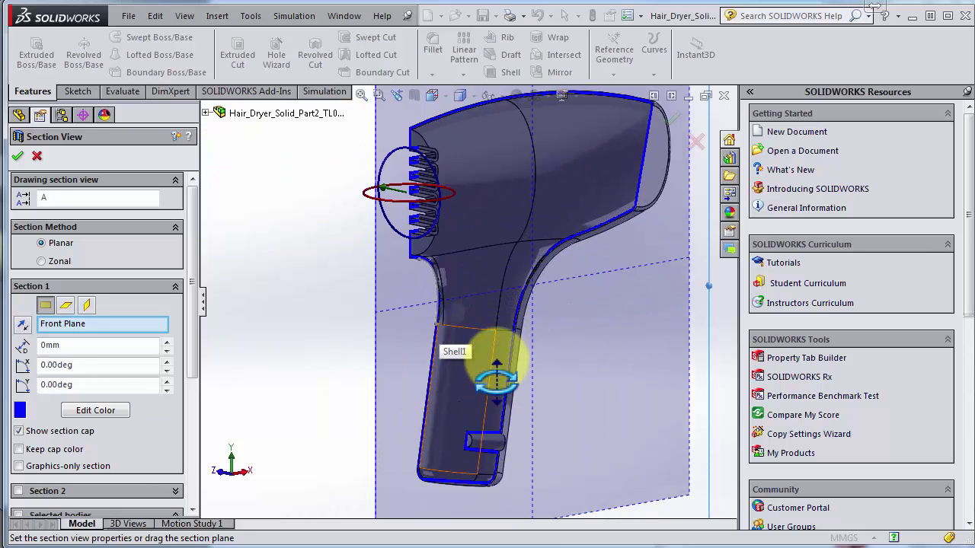
pyautogui.moveTo(496, 360); pyautogui.dragTo(551, 364, button='middle')
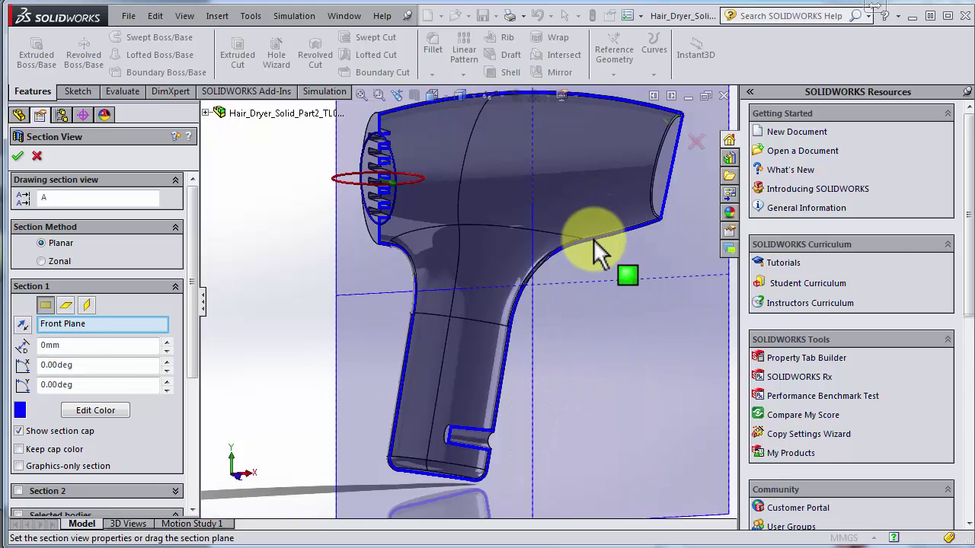
# - Inspect the sectioned wall thickness up close at the curved transition between the nozzle's underside and the handle
pyautogui.scroll(-3, 445, 327)
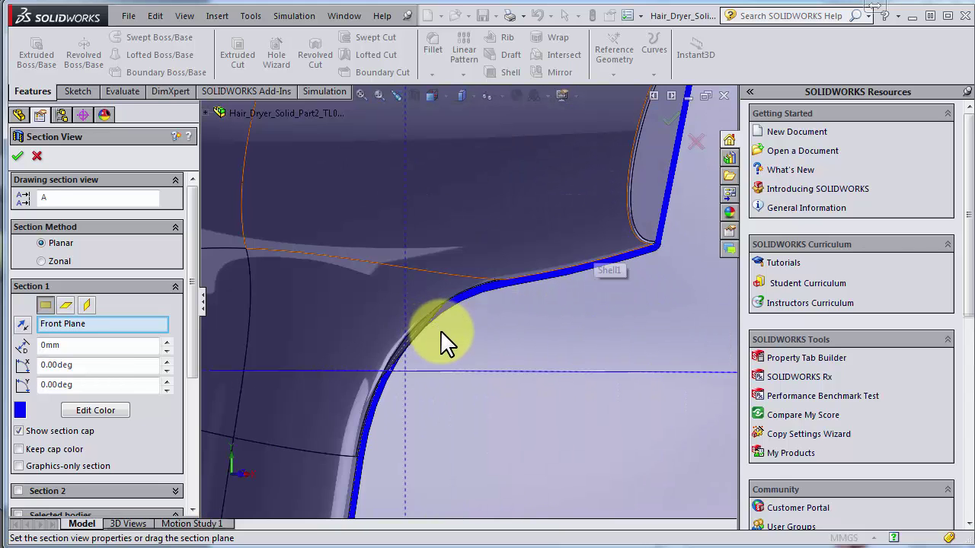
pyautogui.moveTo(441, 335)
pyautogui.mouseDown(button='middle')
pyautogui.moveTo(418, 338)
pyautogui.moveTo(353, 294)
pyautogui.moveTo(380, 314)
pyautogui.moveTo(462, 325)
pyautogui.moveTo(417, 307)
pyautogui.moveTo(449, 328)
pyautogui.mouseUp(button='middle')
pyautogui.scroll(3, 380, 319)
pyautogui.scroll(-3, 387, 291)
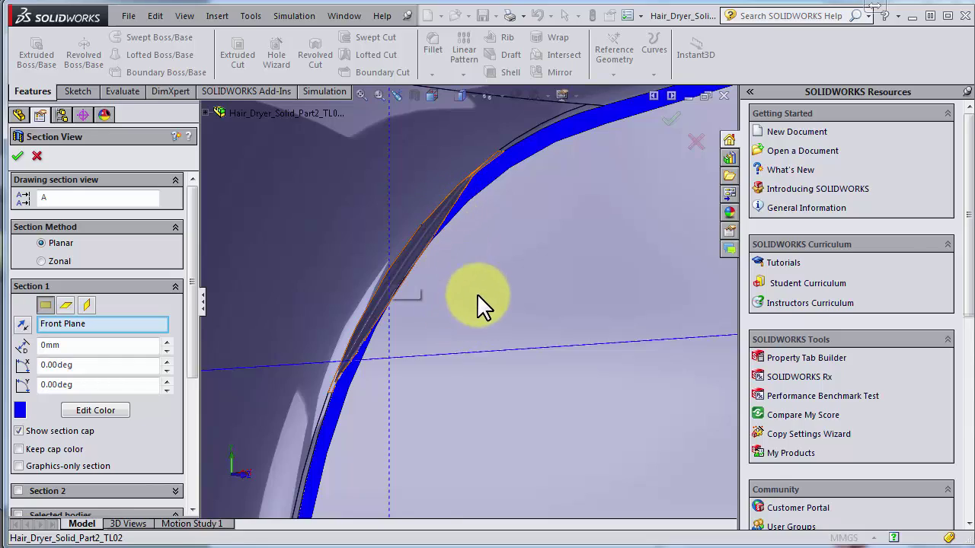
pyautogui.scroll(6, 477, 294)
pyautogui.scroll(1, 476, 291)
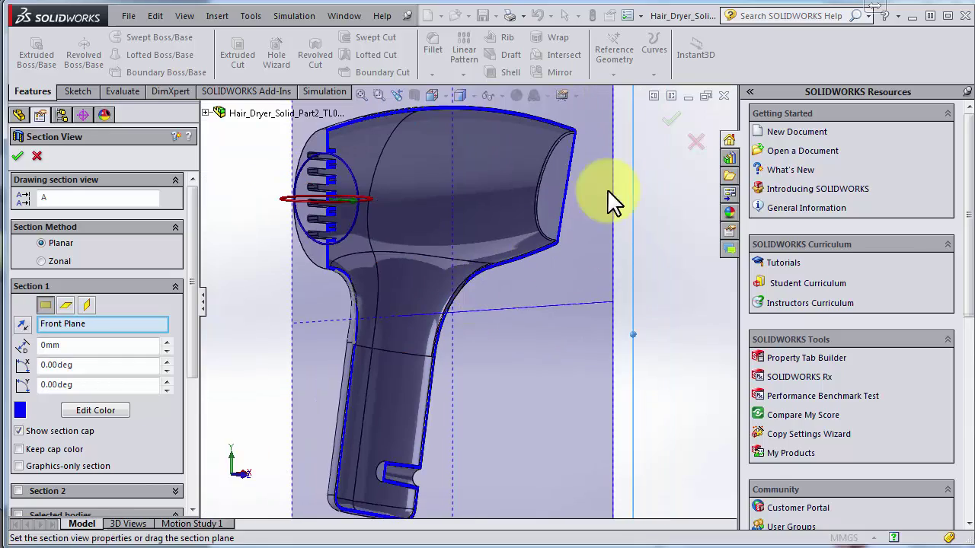